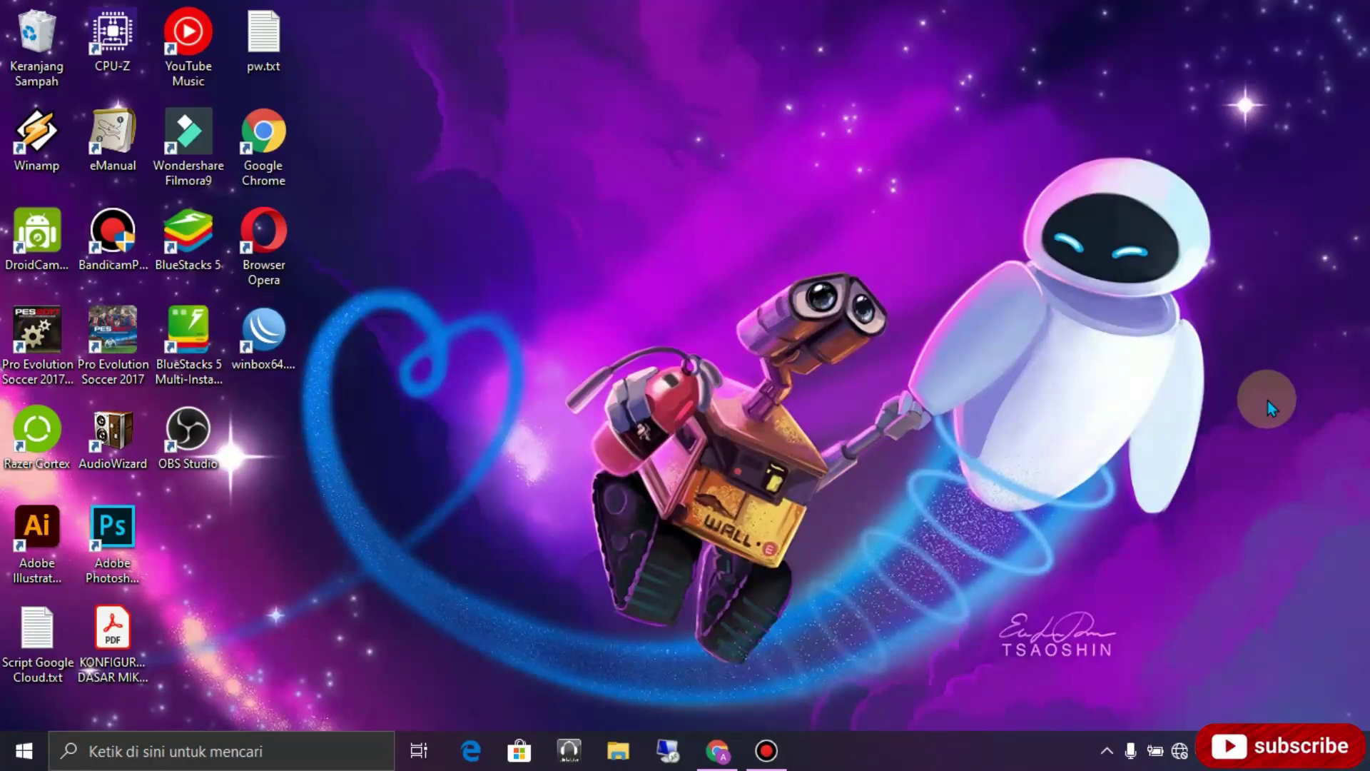
- Switch to Google Chrome and inspect the PC's available network connections, including the Xp Channel and Ucing Wi-Fi entries
{"action": "left_click", "coordinate": [717, 750]}
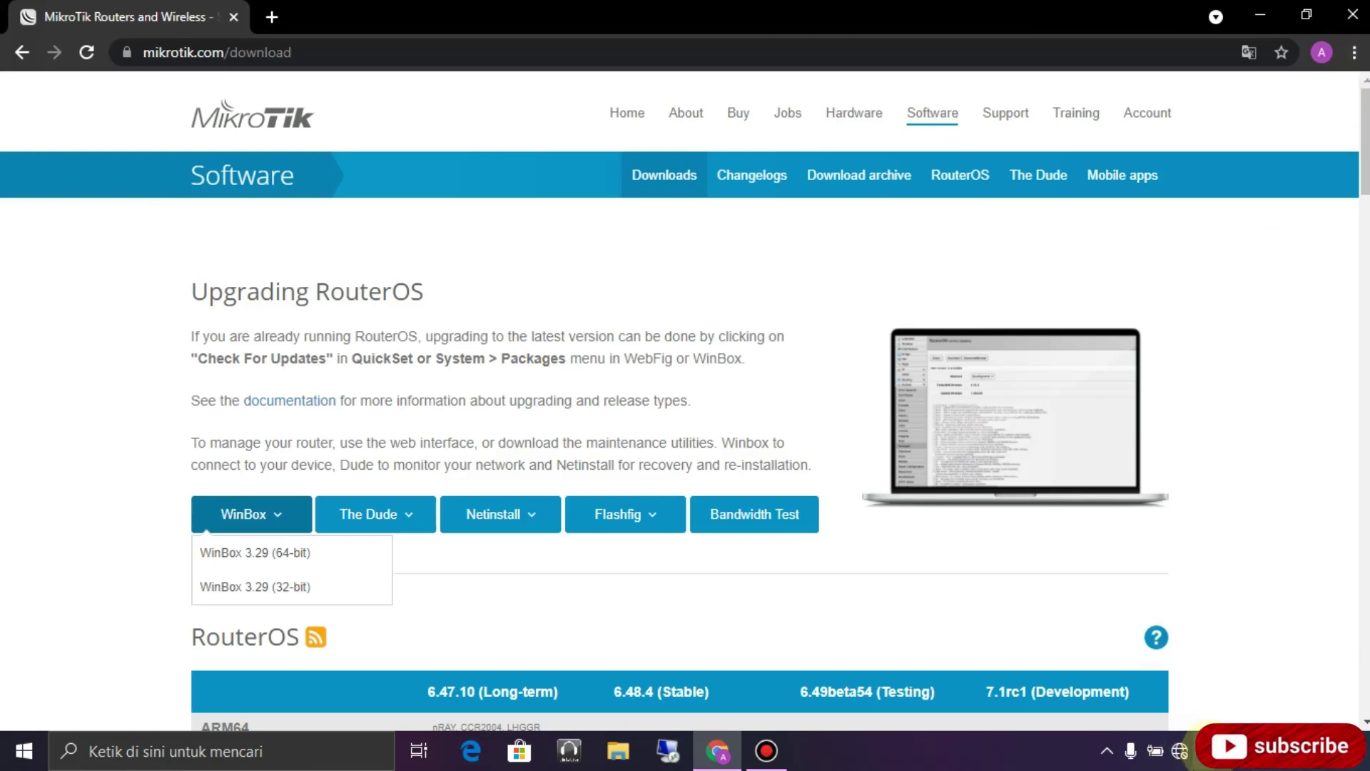
{"action": "left_click", "coordinate": [1180, 753]}
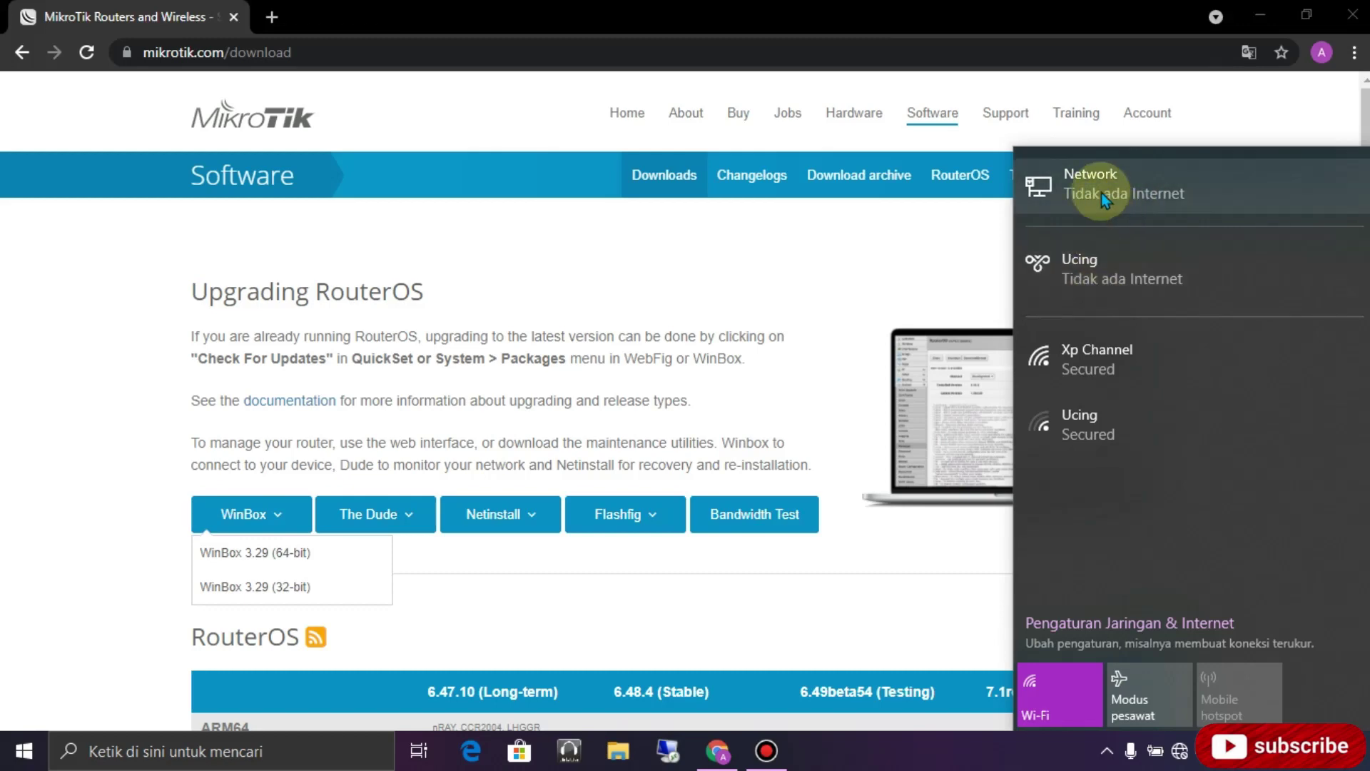
{"action": "left_click", "coordinate": [1085, 357]}
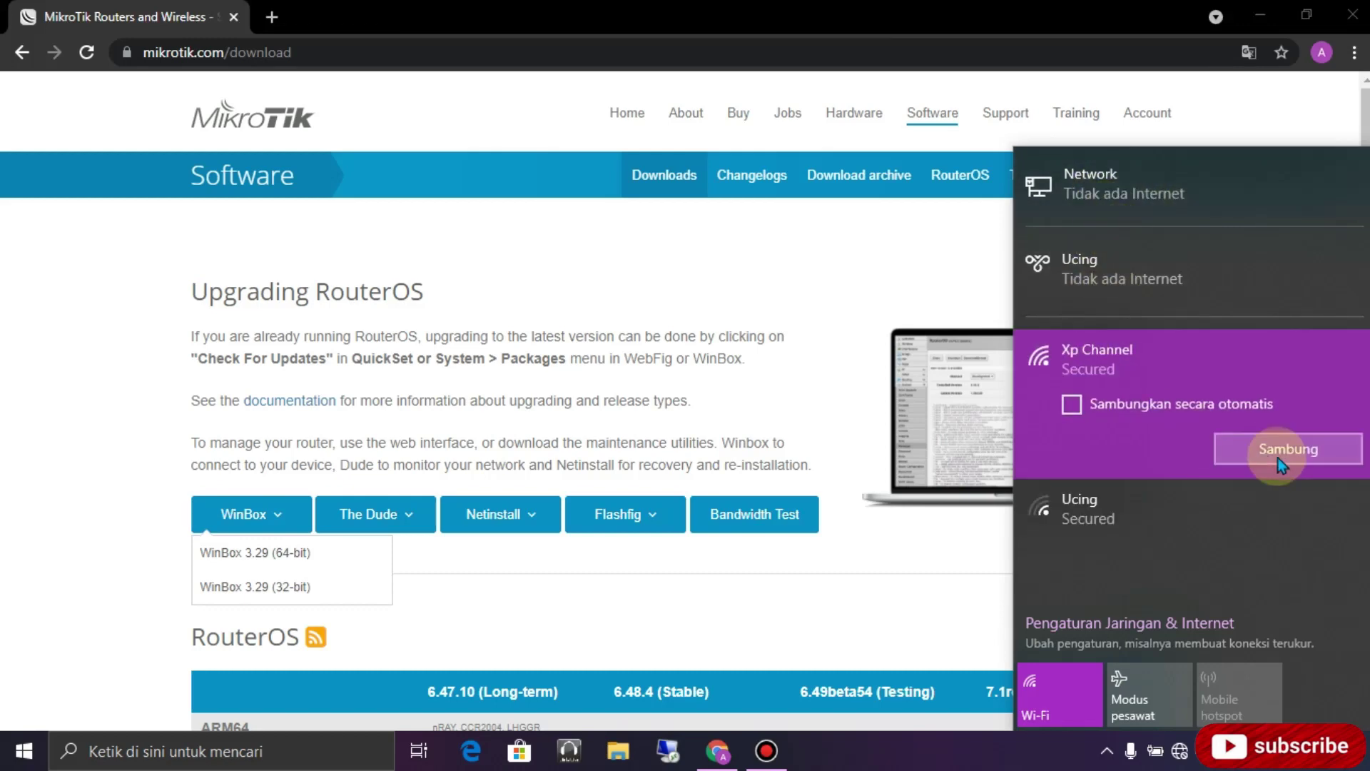
{"action": "left_click", "coordinate": [1115, 521]}
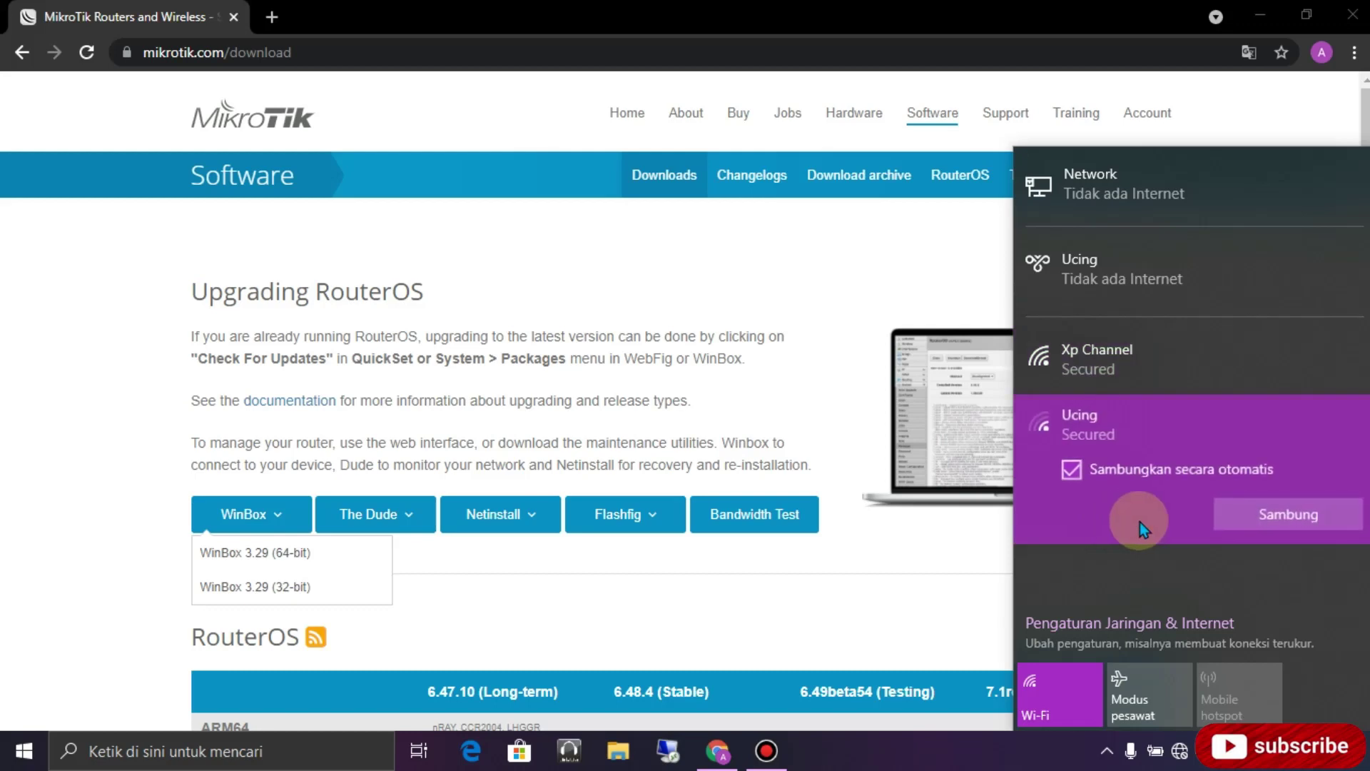
{"action": "left_click", "coordinate": [896, 551]}
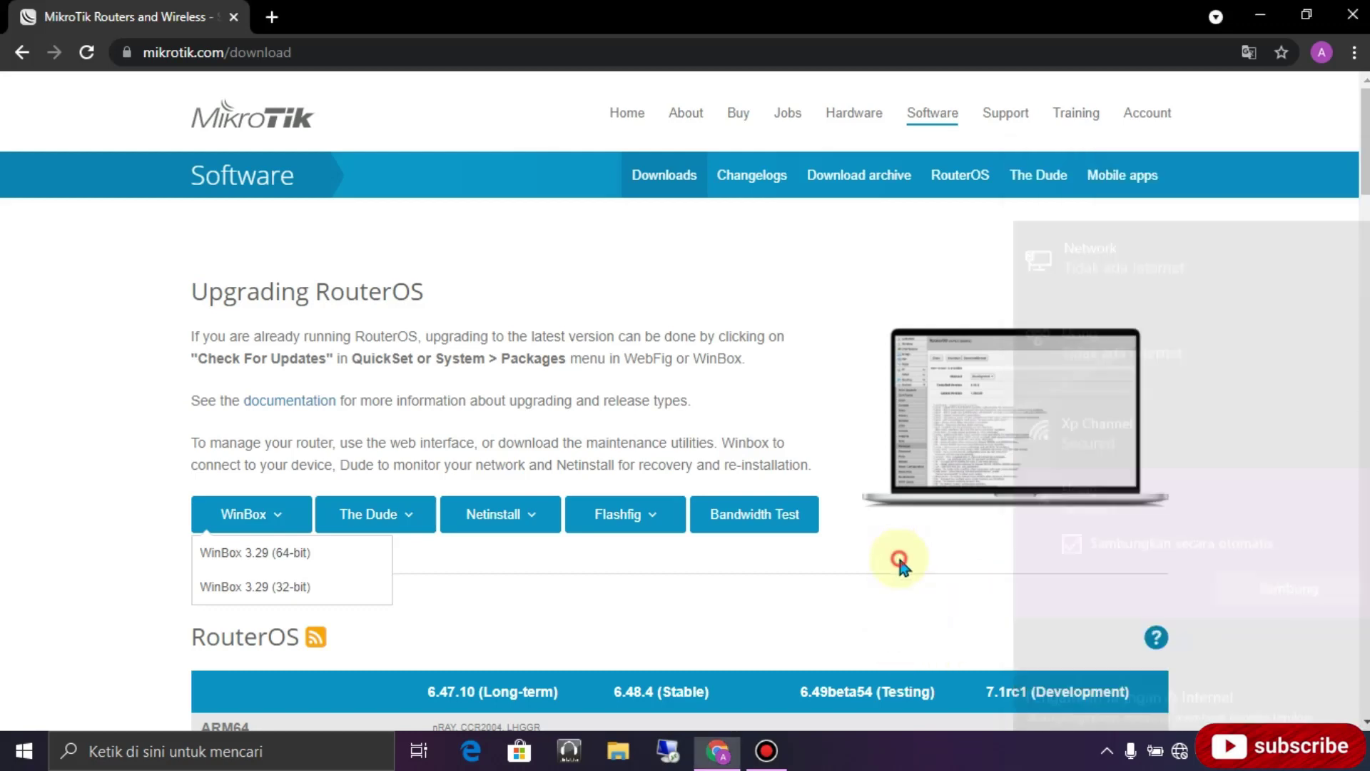
- Test internet access by loading the Chrome Web Store in a new tab, closing that tab and minimizing the browser
{"action": "left_click", "coordinate": [270, 17]}
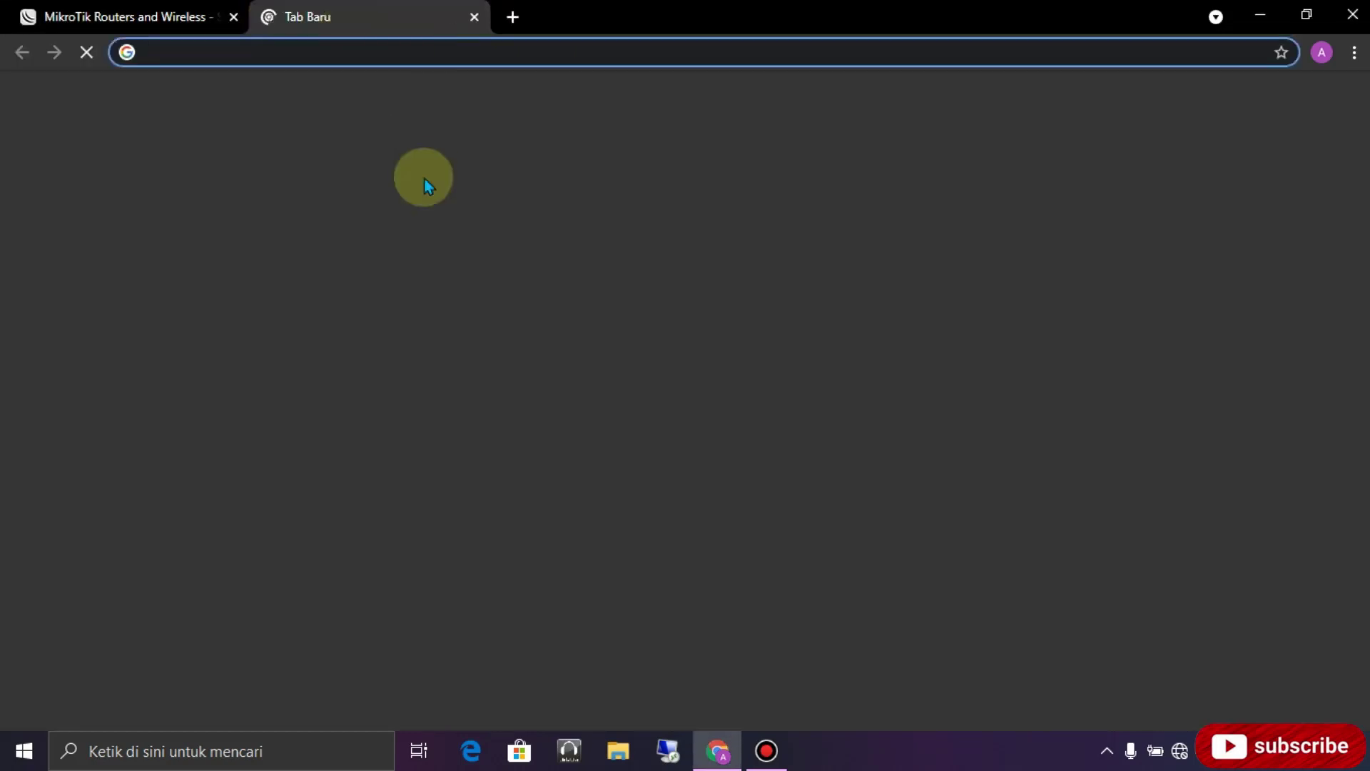
{"action": "left_click", "coordinate": [575, 471]}
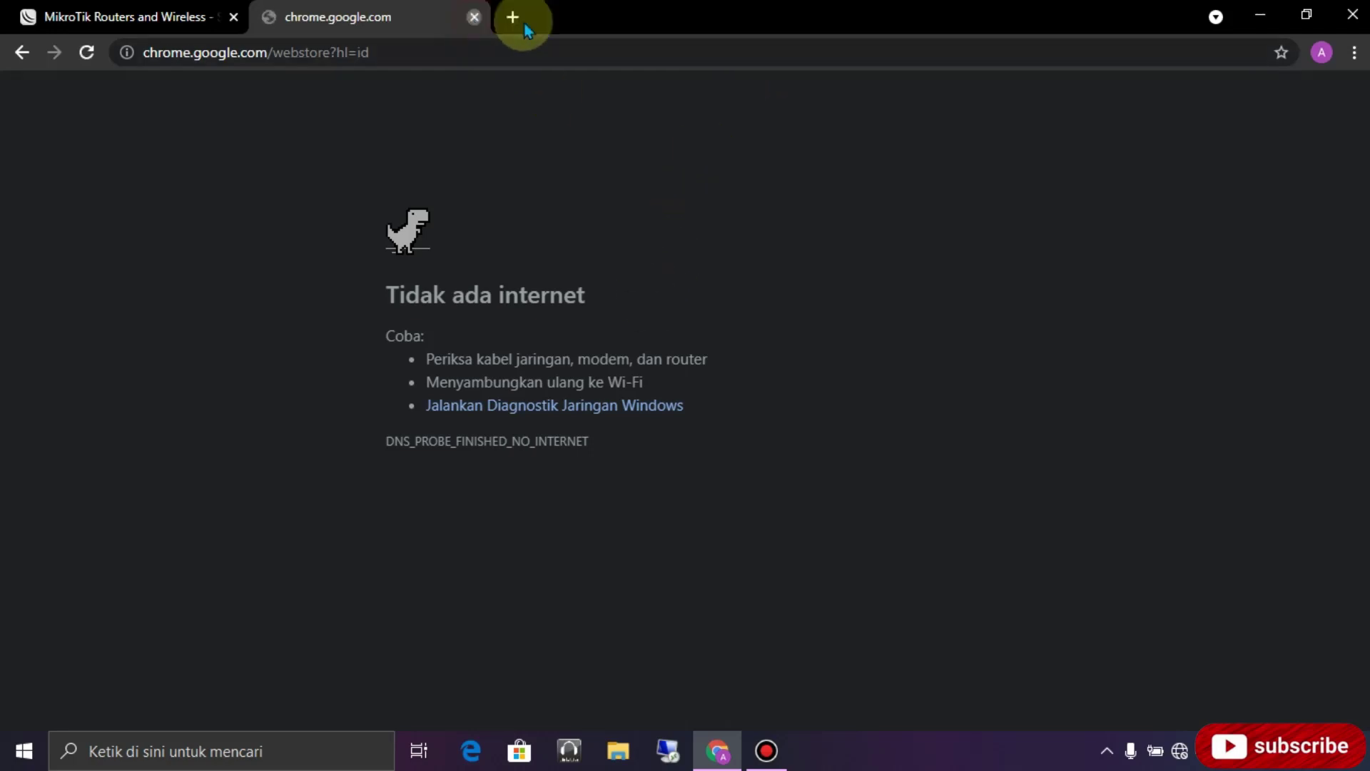
{"action": "left_click", "coordinate": [474, 17]}
{"action": "left_click", "coordinate": [1258, 18]}
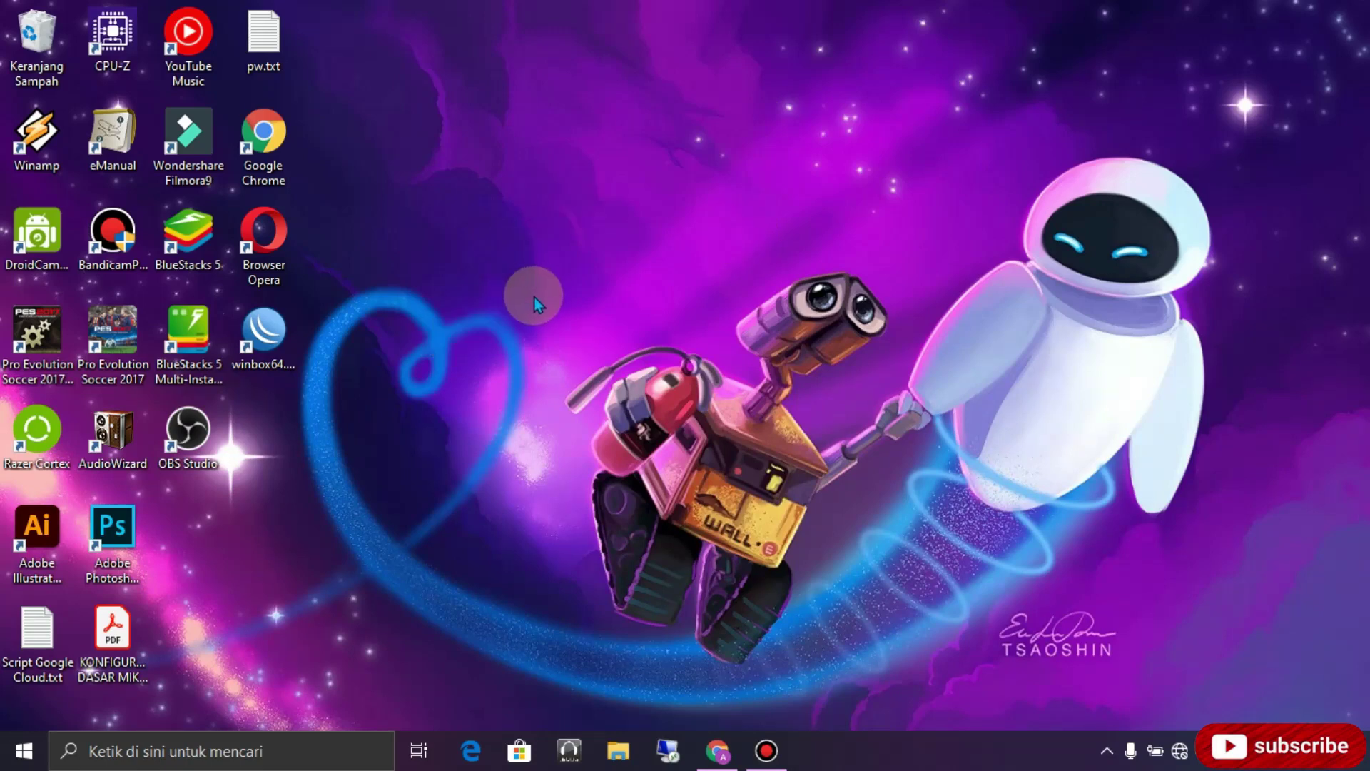
- Launch WinBox and connect to the neighboring MikroTik RB941-2nD router by its MAC address with the admin login
{"action": "double_click", "coordinate": [272, 339]}
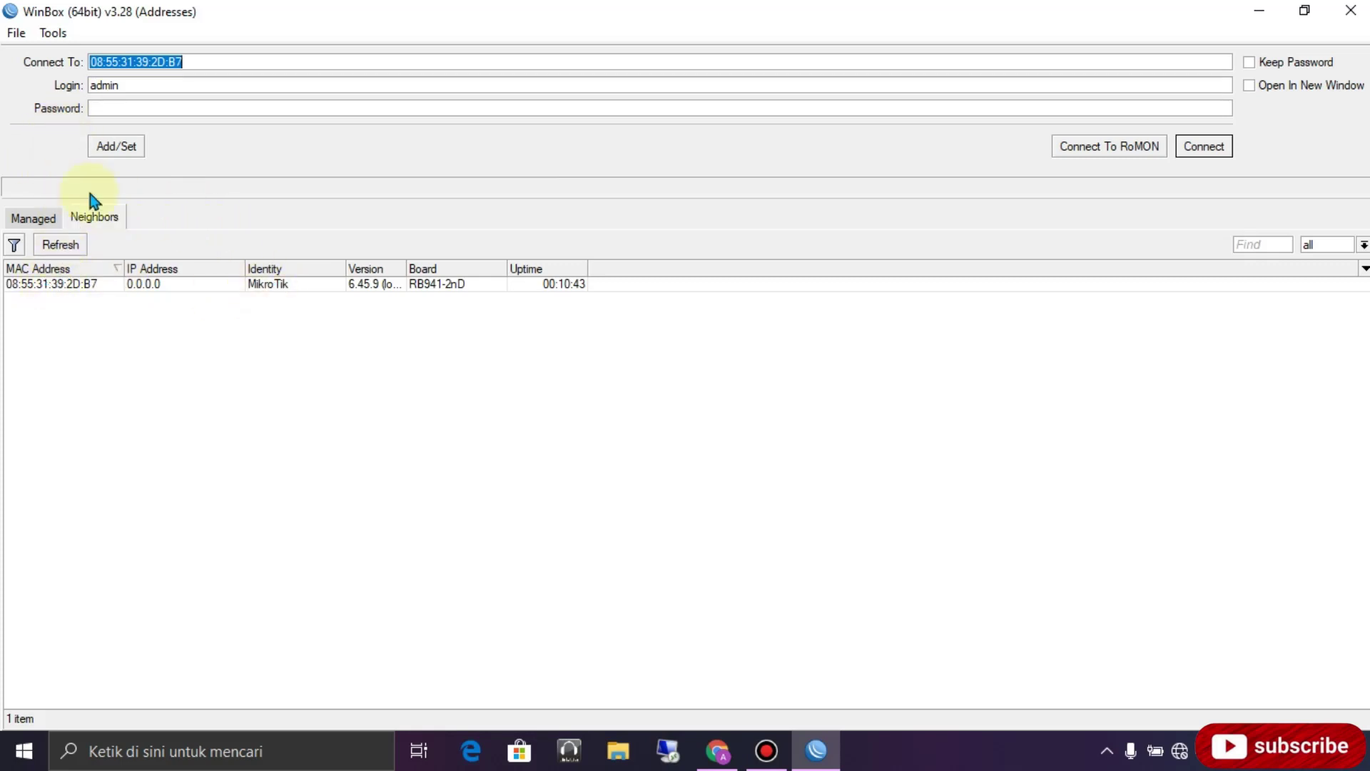
{"action": "left_click", "coordinate": [44, 220]}
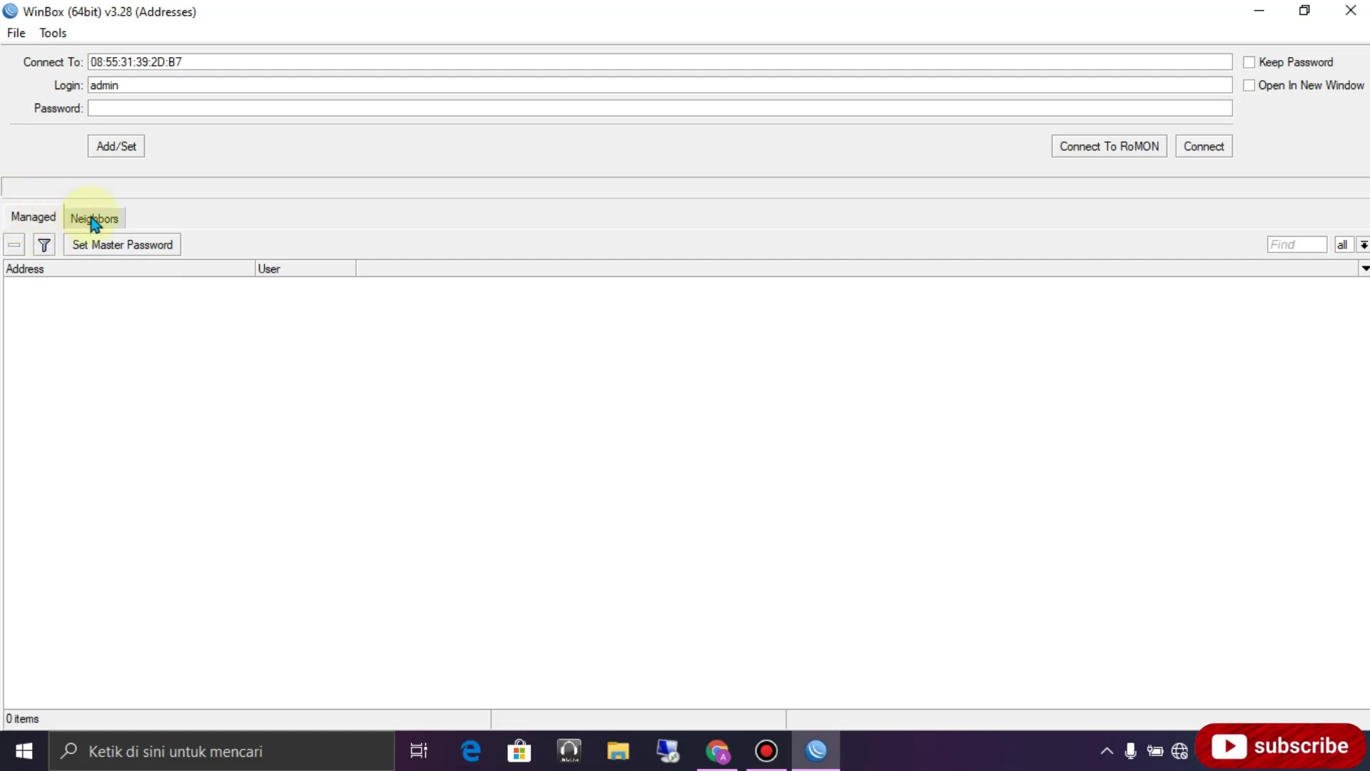
{"action": "left_click", "coordinate": [109, 222]}
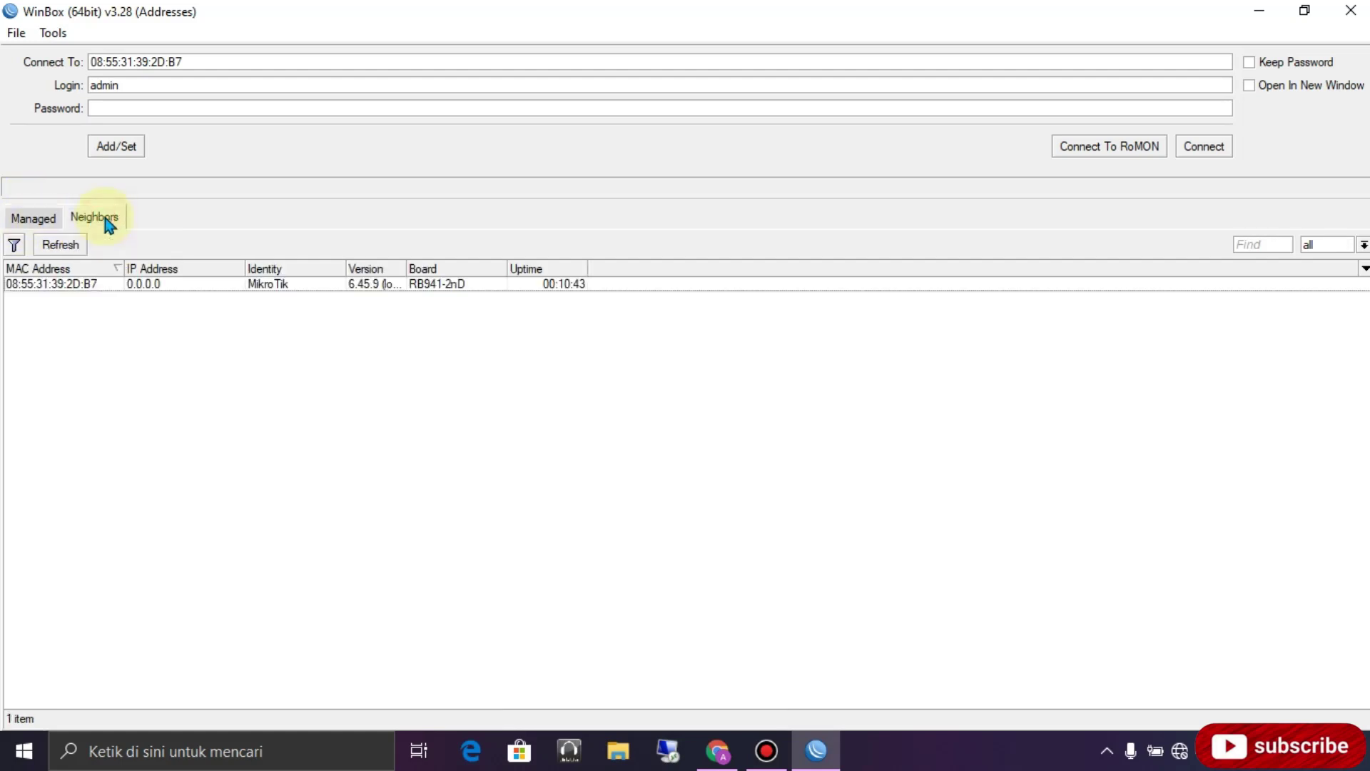
{"action": "left_click", "coordinate": [50, 284]}
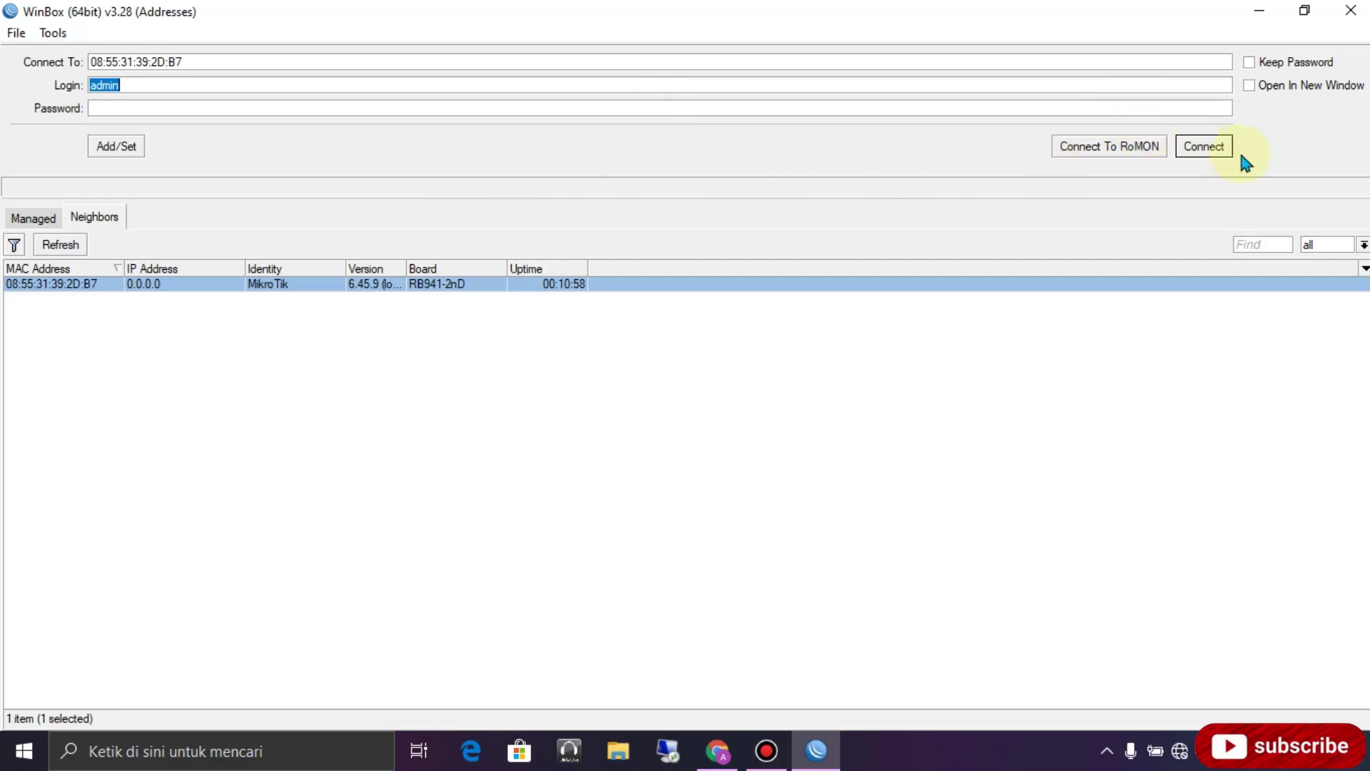
{"action": "left_click", "coordinate": [1206, 161]}
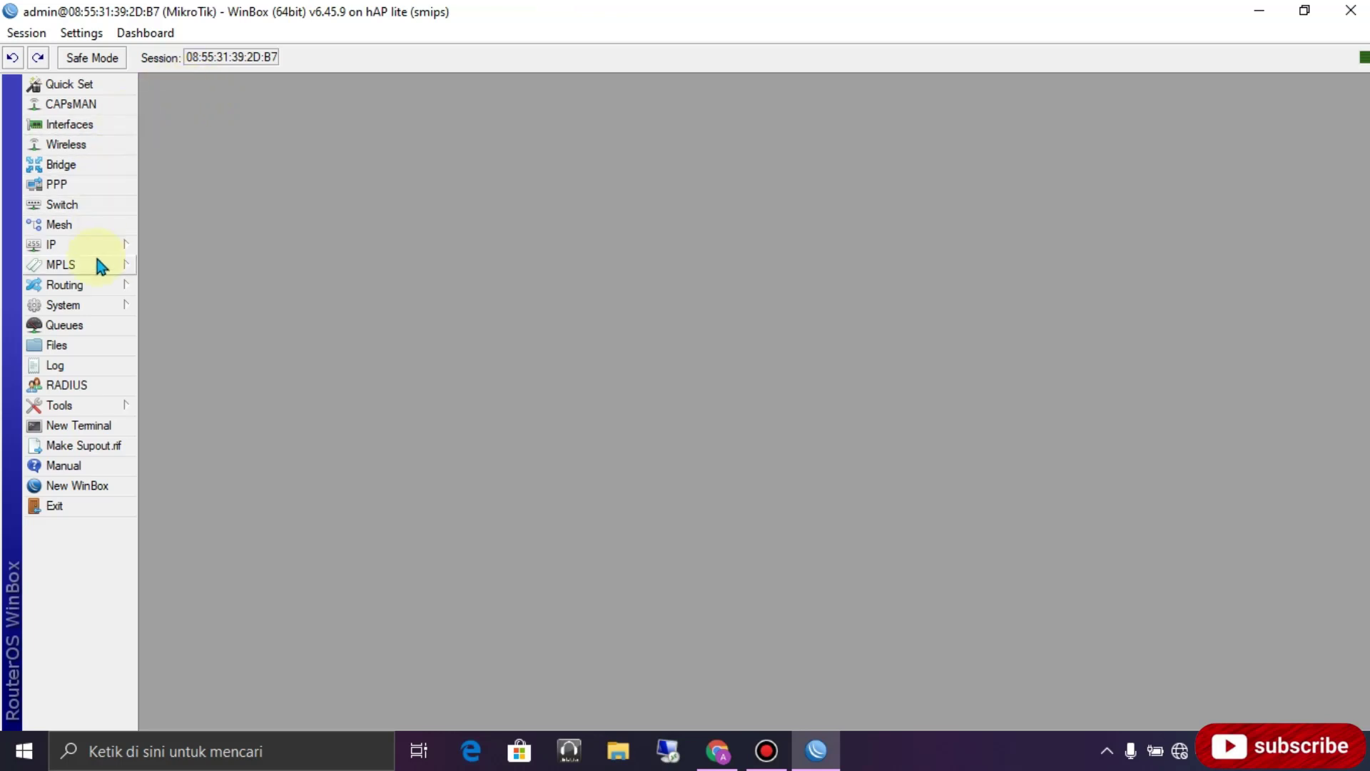
- Ping google.com from a new router terminal, and close the terminal
{"action": "left_click", "coordinate": [92, 428]}
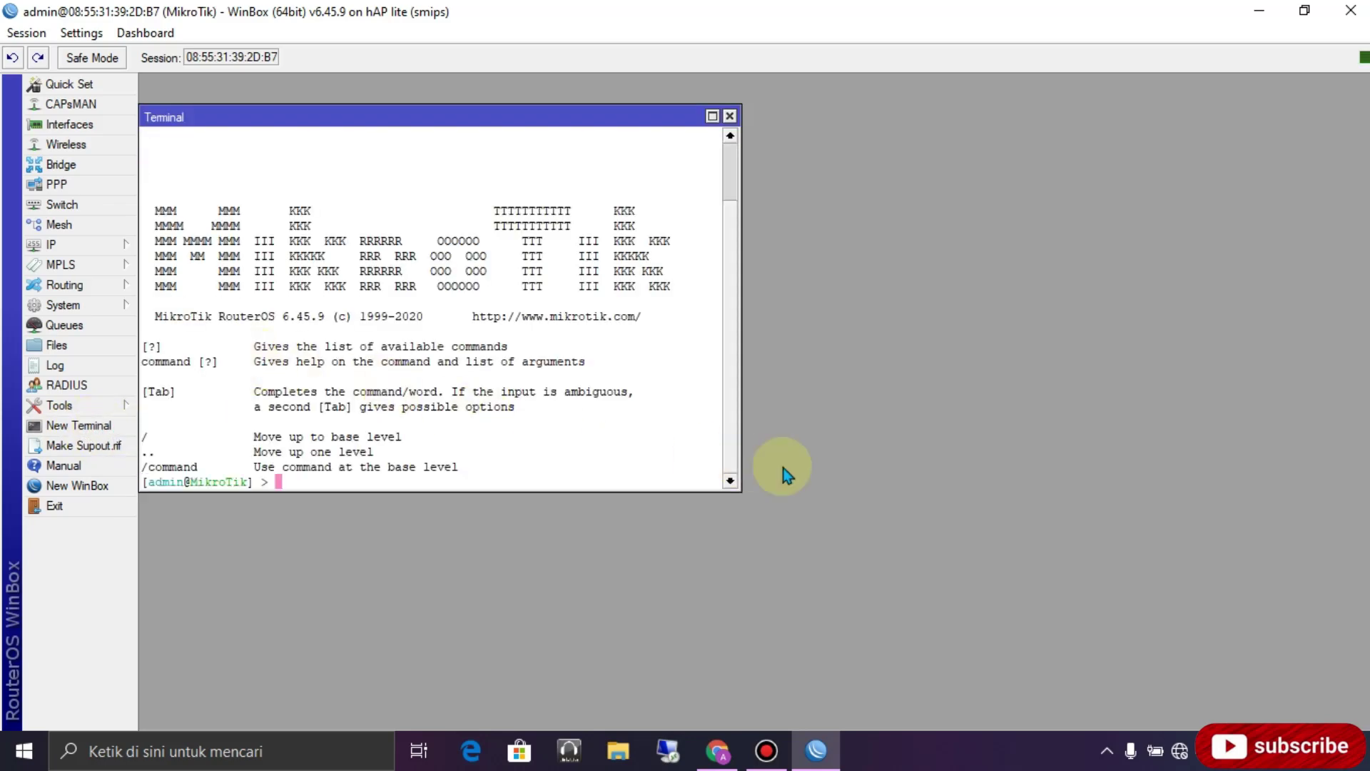
{"action": "type", "text": "ping google.com"}
{"action": "key", "text": "Return"}
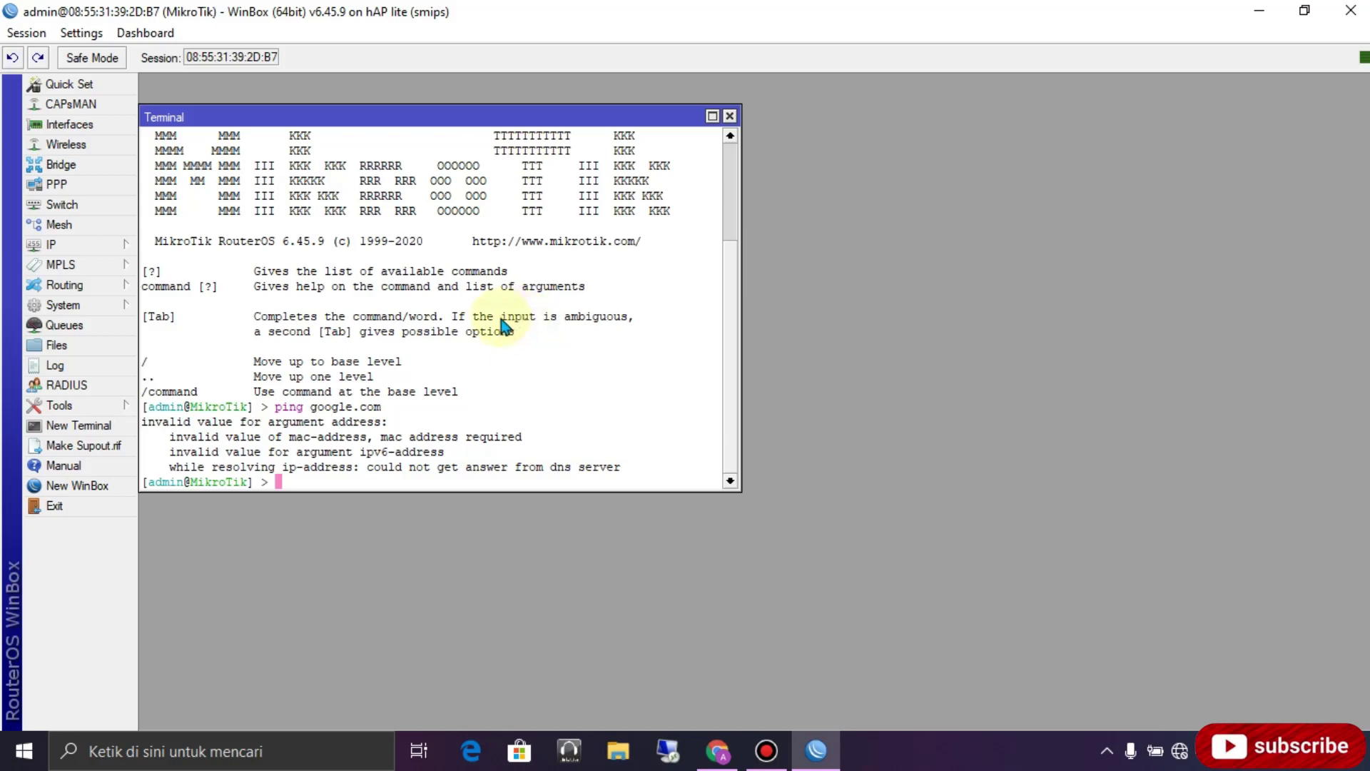
{"action": "left_click", "coordinate": [730, 115]}
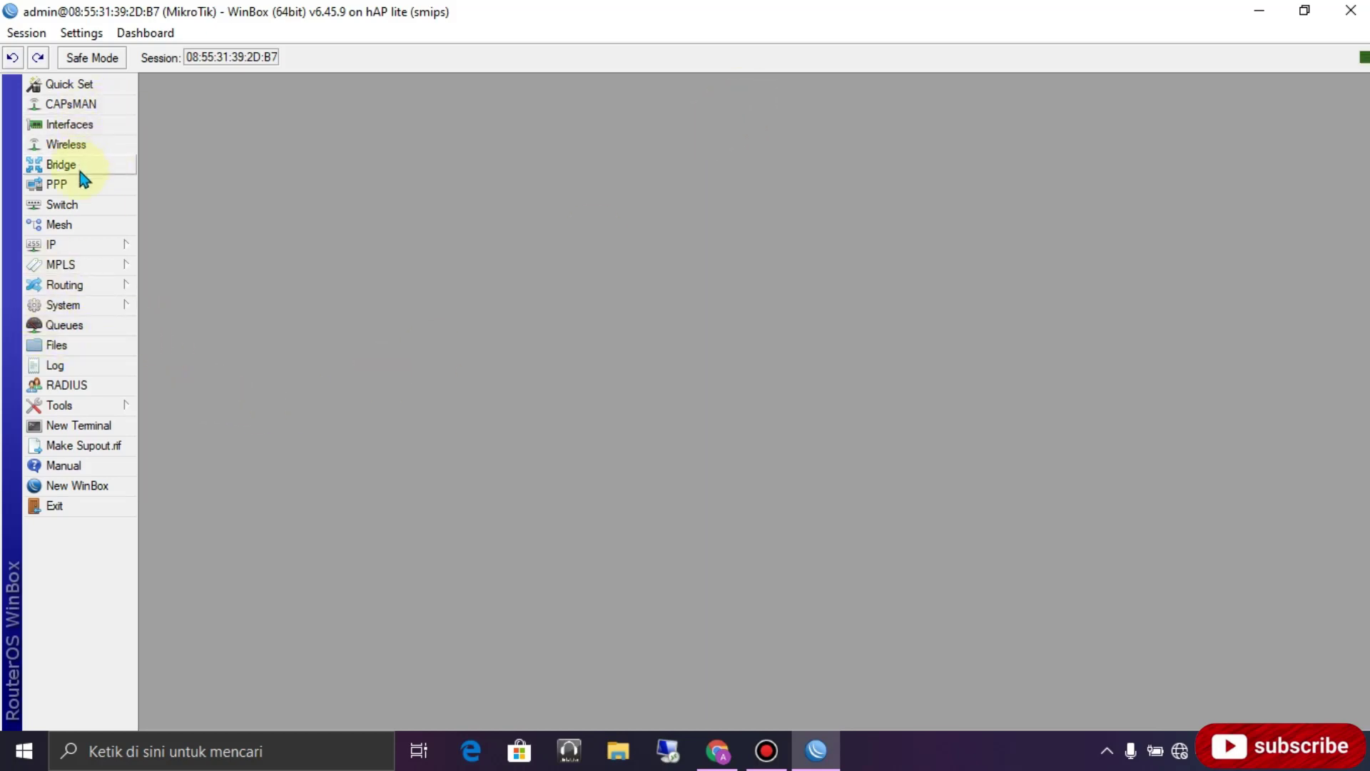
- Rename the router's ether1 interface to ether1/internet
{"action": "left_click", "coordinate": [87, 126]}
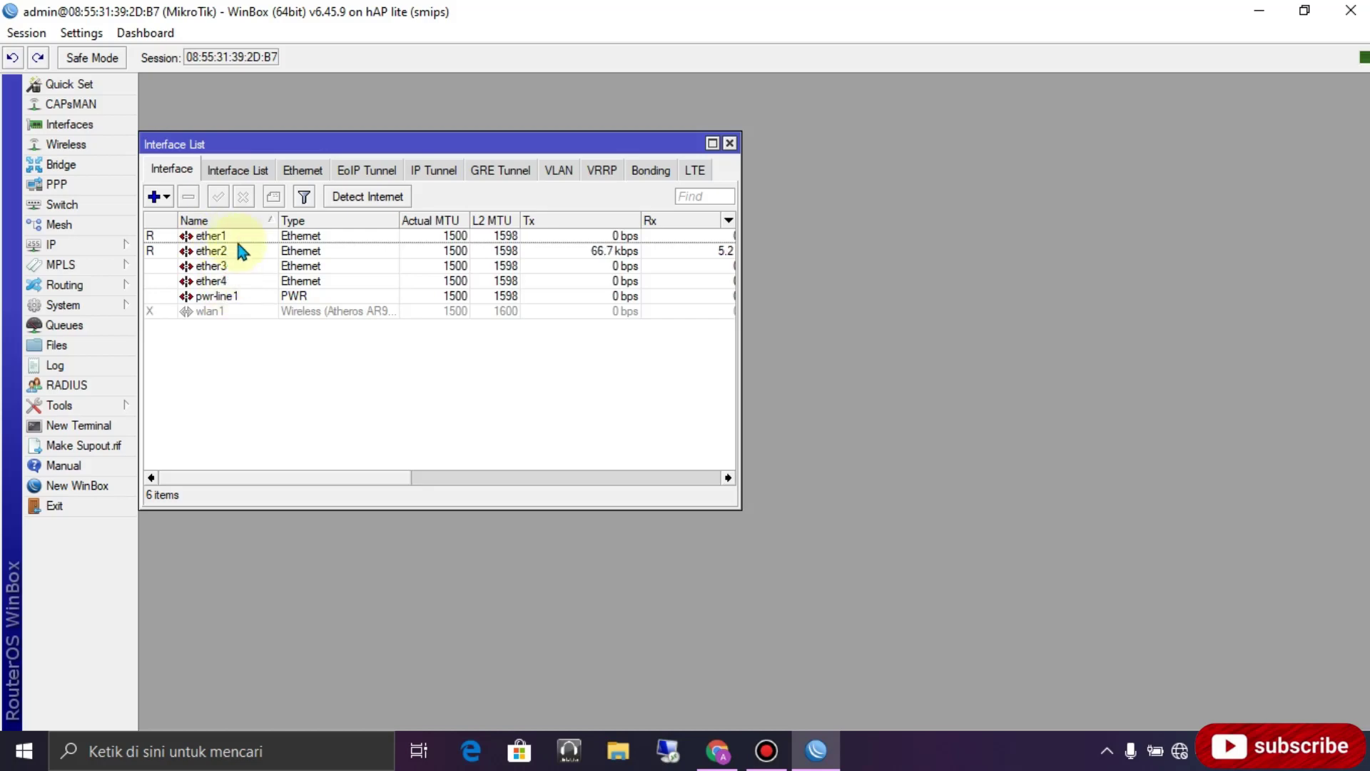
{"action": "left_click", "coordinate": [227, 237]}
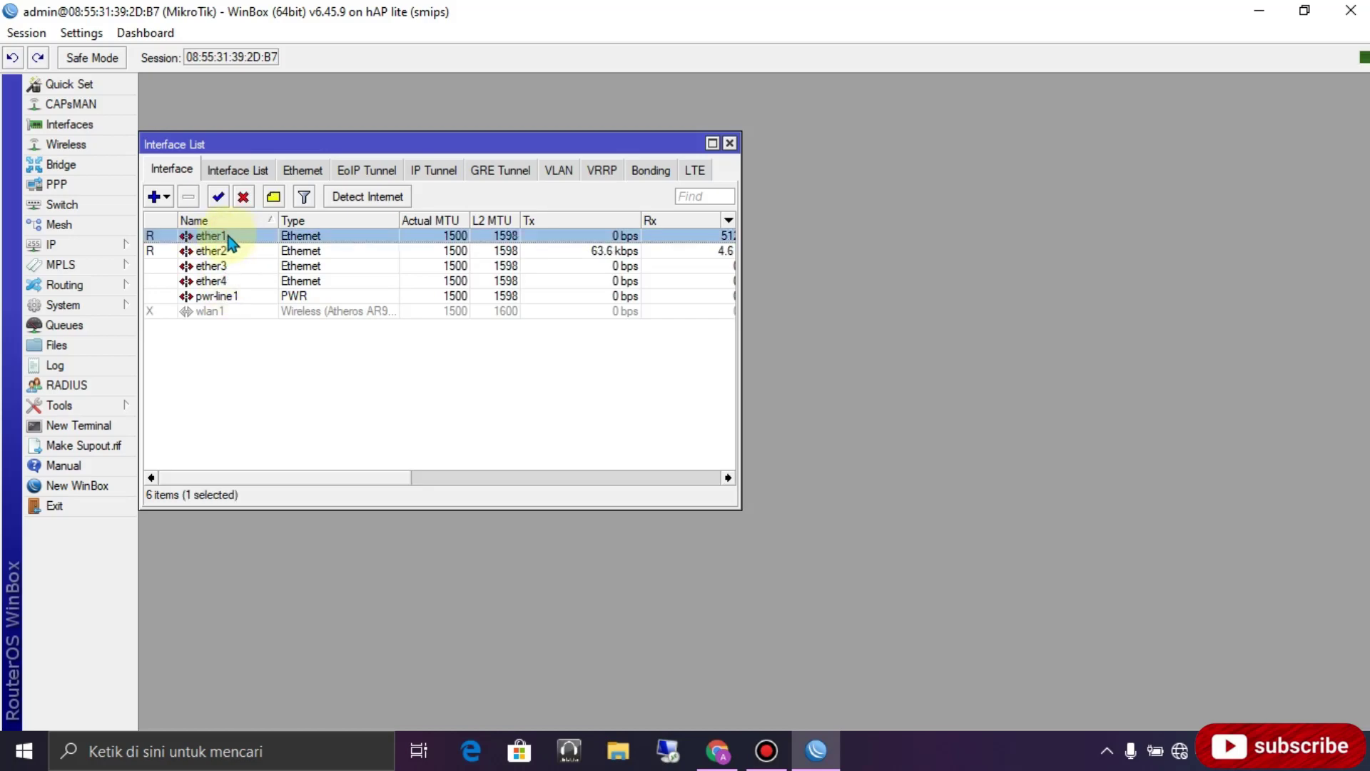
{"action": "double_click", "coordinate": [227, 236]}
{"action": "left_click", "coordinate": [393, 138]}
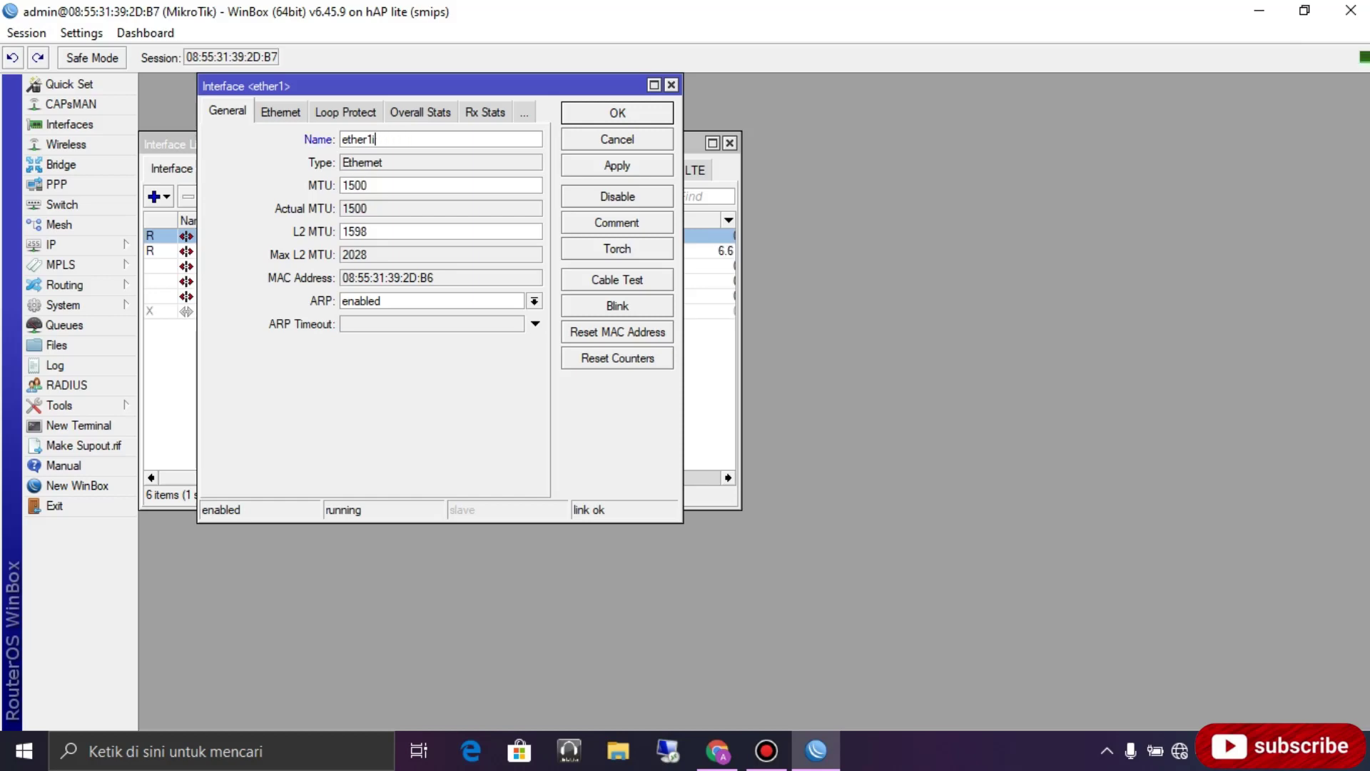
{"action": "key", "text": "BackSpace"}
{"action": "left_click", "coordinate": [615, 166]}
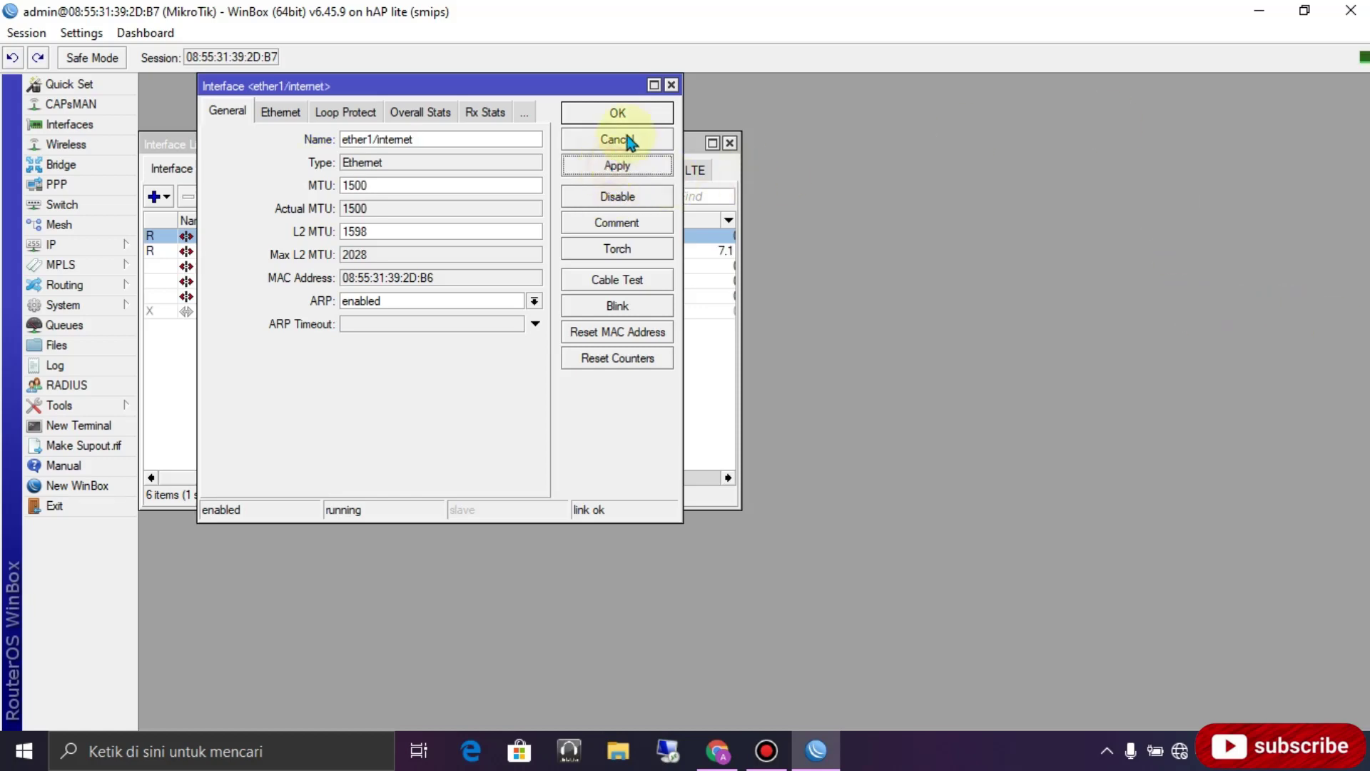
{"action": "left_click", "coordinate": [612, 113]}
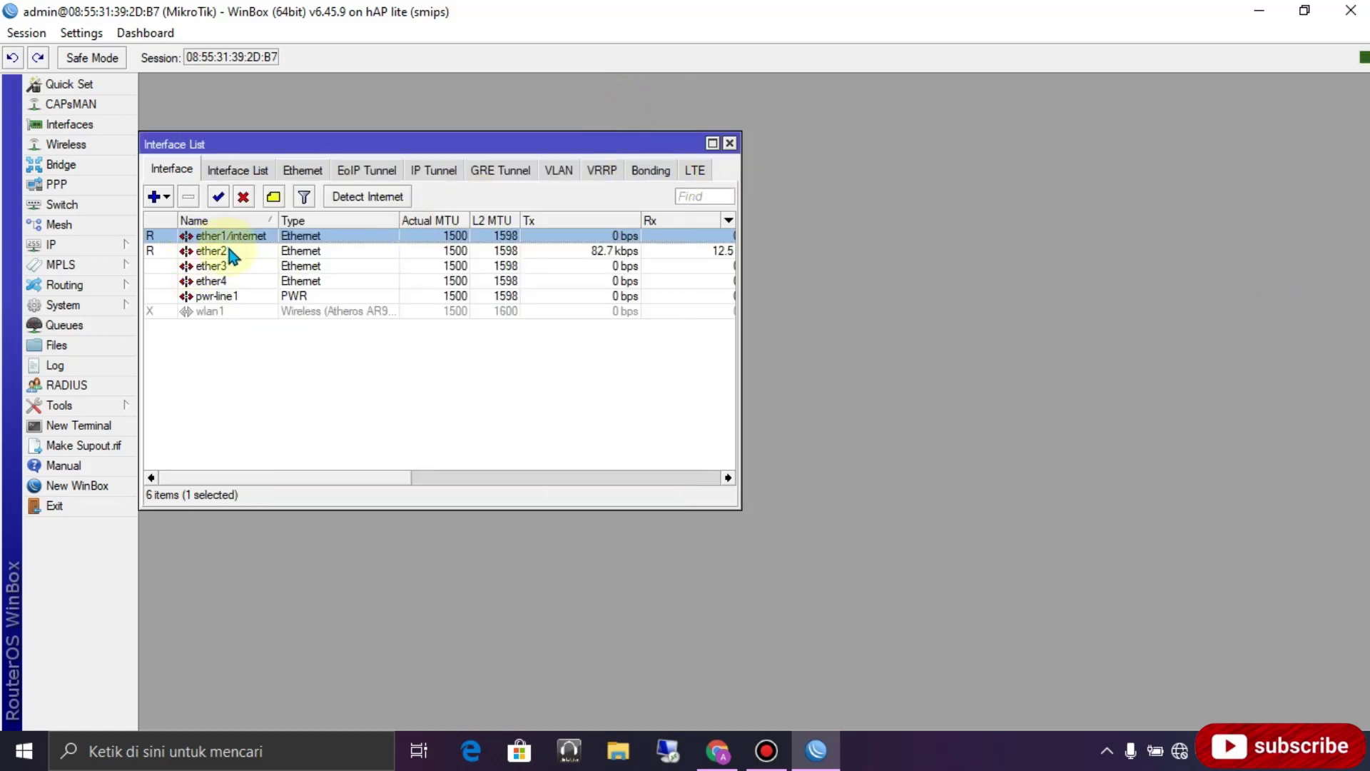
- Rename the router's ether2 interface to ether2/lan
{"action": "double_click", "coordinate": [229, 251]}
{"action": "left_click", "coordinate": [402, 138]}
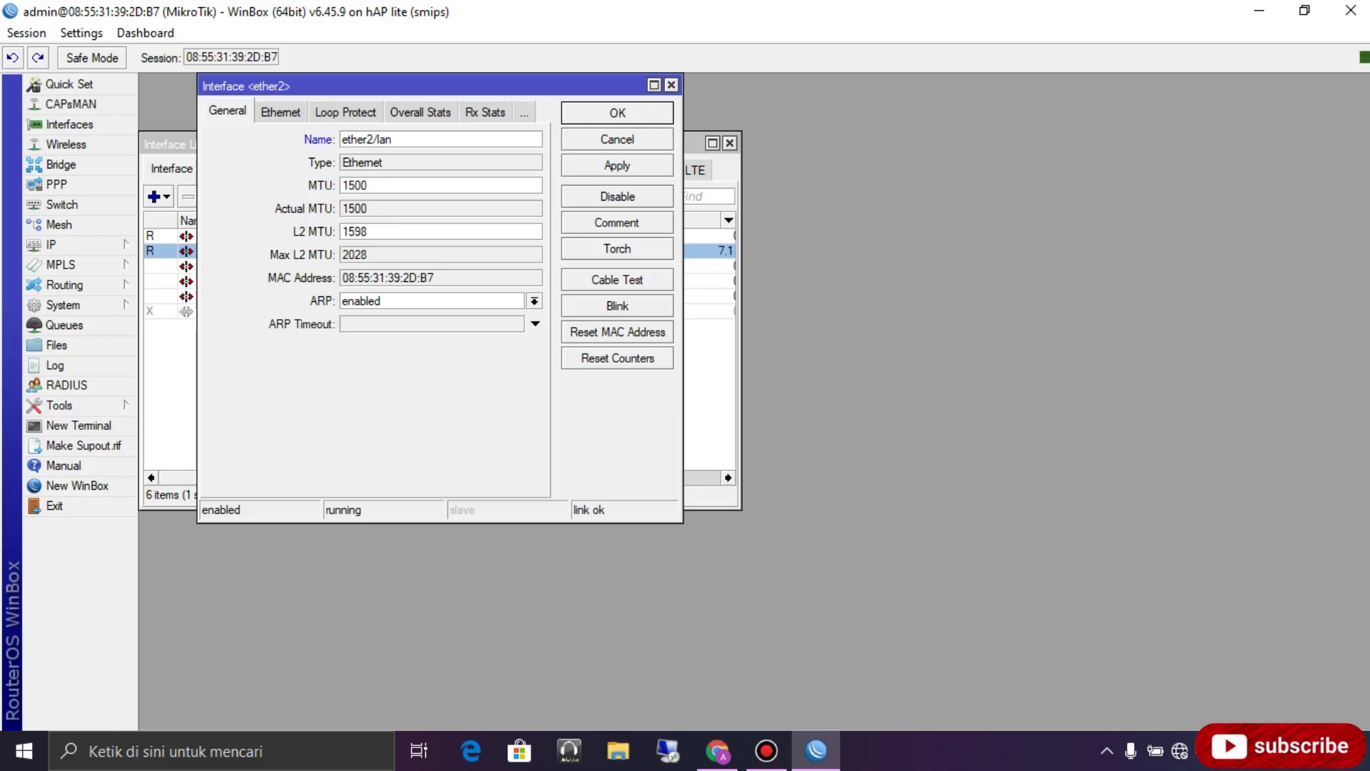
{"action": "left_click", "coordinate": [615, 167]}
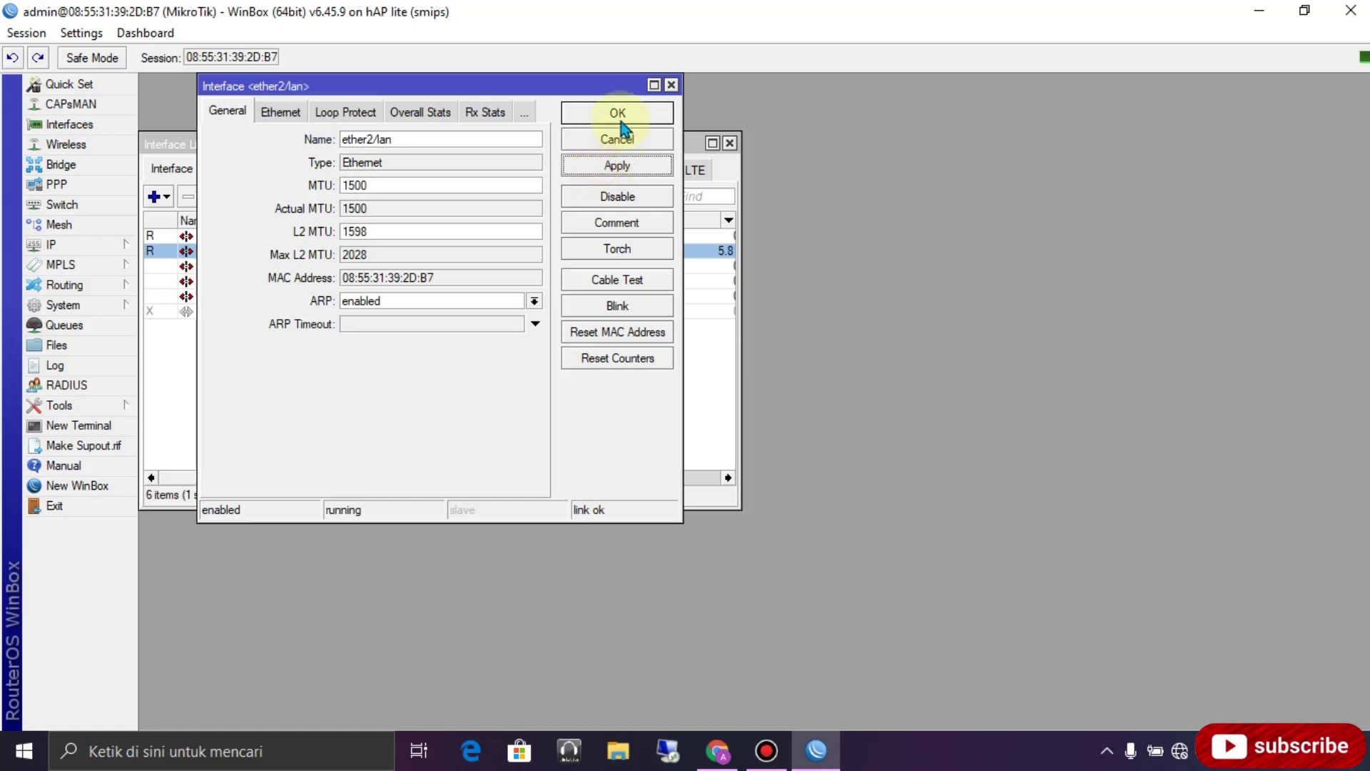
{"action": "left_click", "coordinate": [616, 113]}
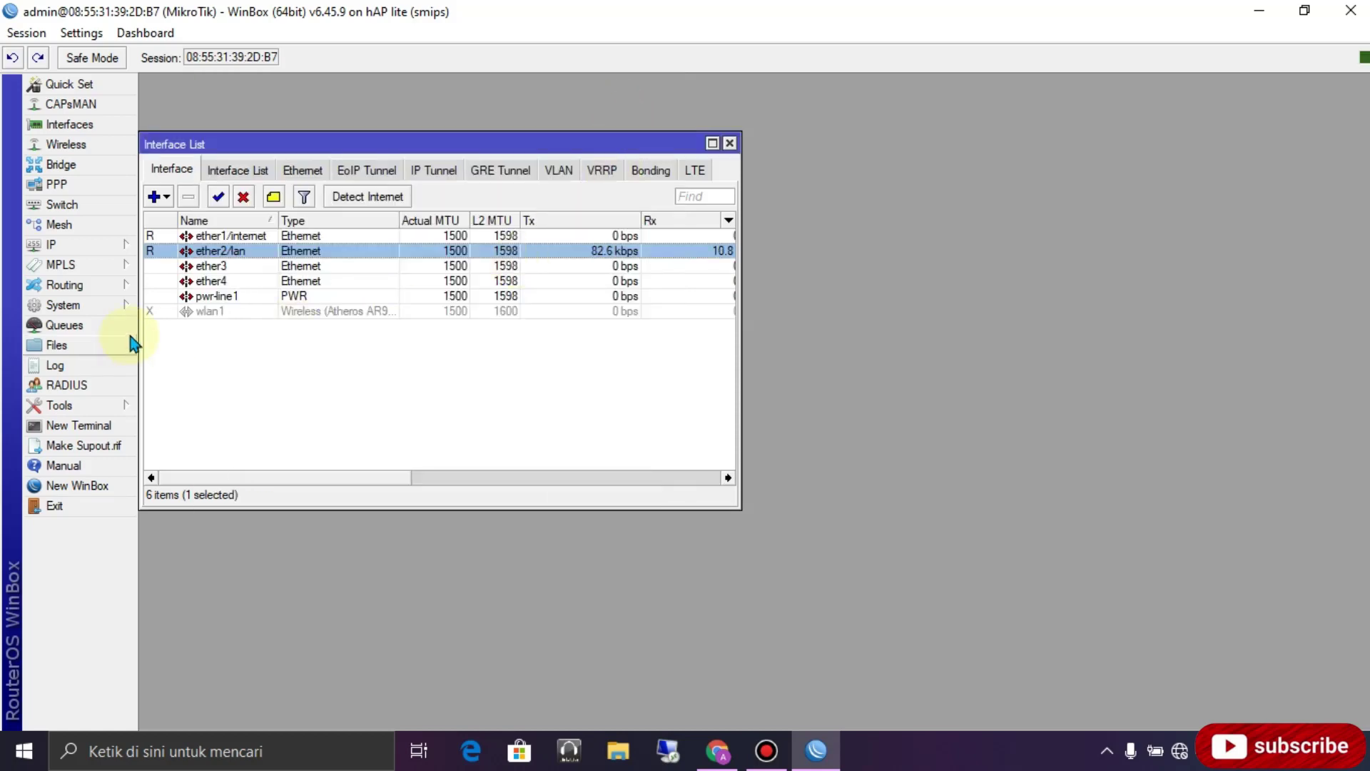
- Run a cable test on the ether2/lan interface and close its properties
{"action": "left_click", "coordinate": [152, 236]}
{"action": "left_click", "coordinate": [152, 250]}
{"action": "left_click", "coordinate": [152, 235]}
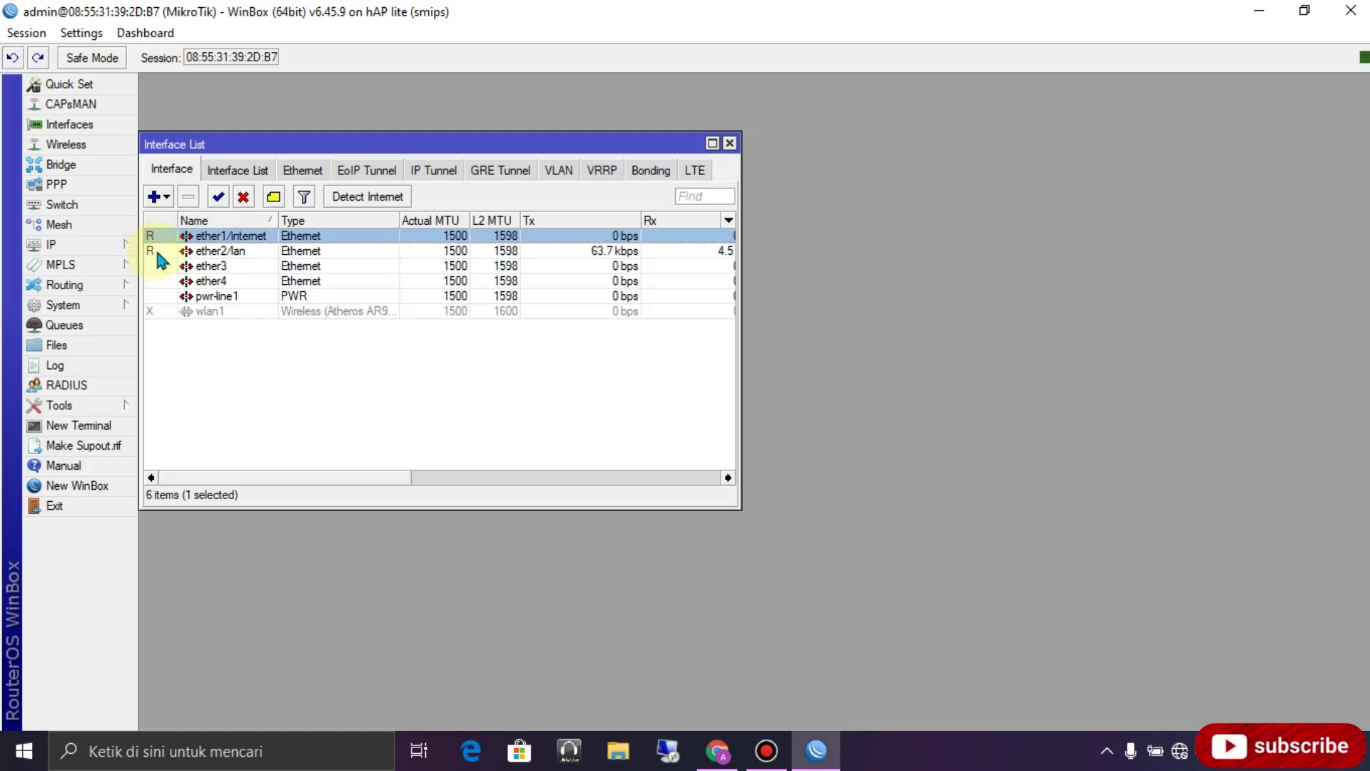
{"action": "double_click", "coordinate": [159, 258]}
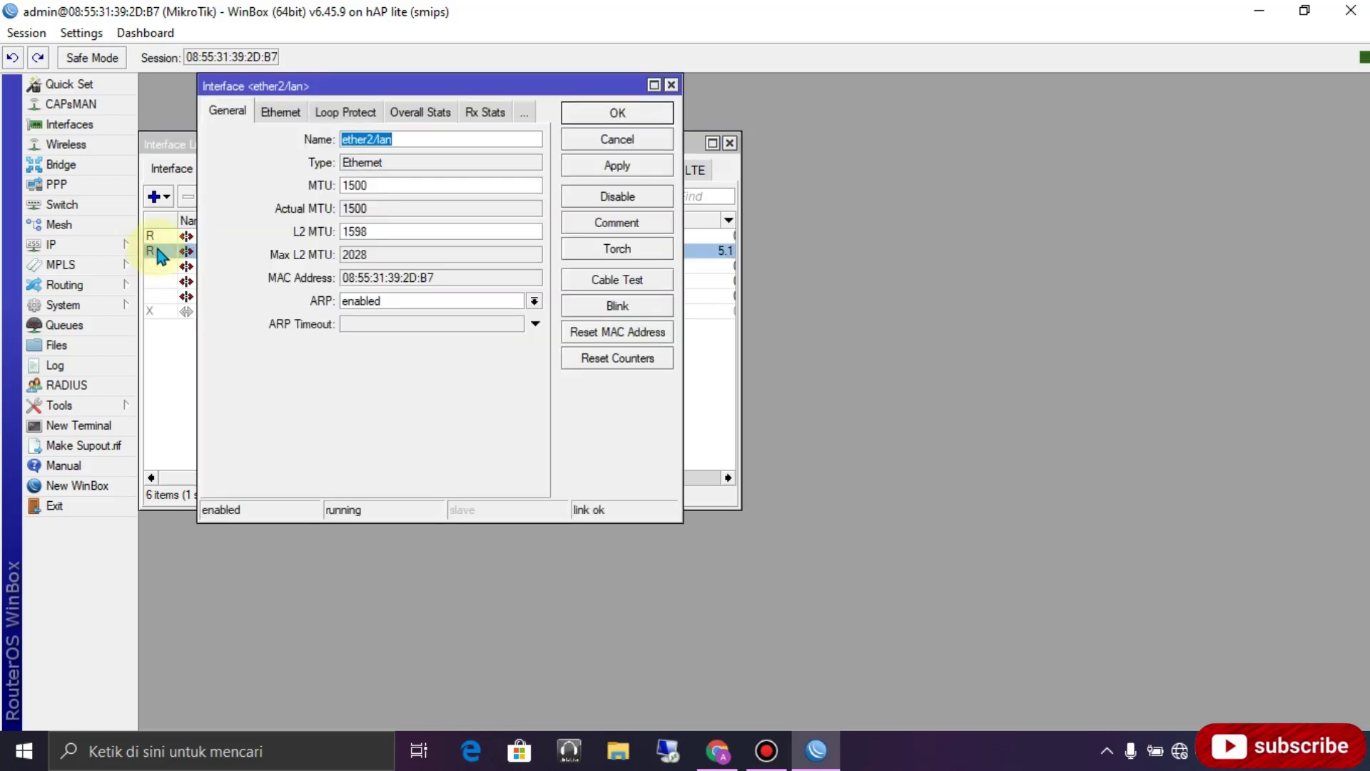
{"action": "left_click", "coordinate": [618, 285]}
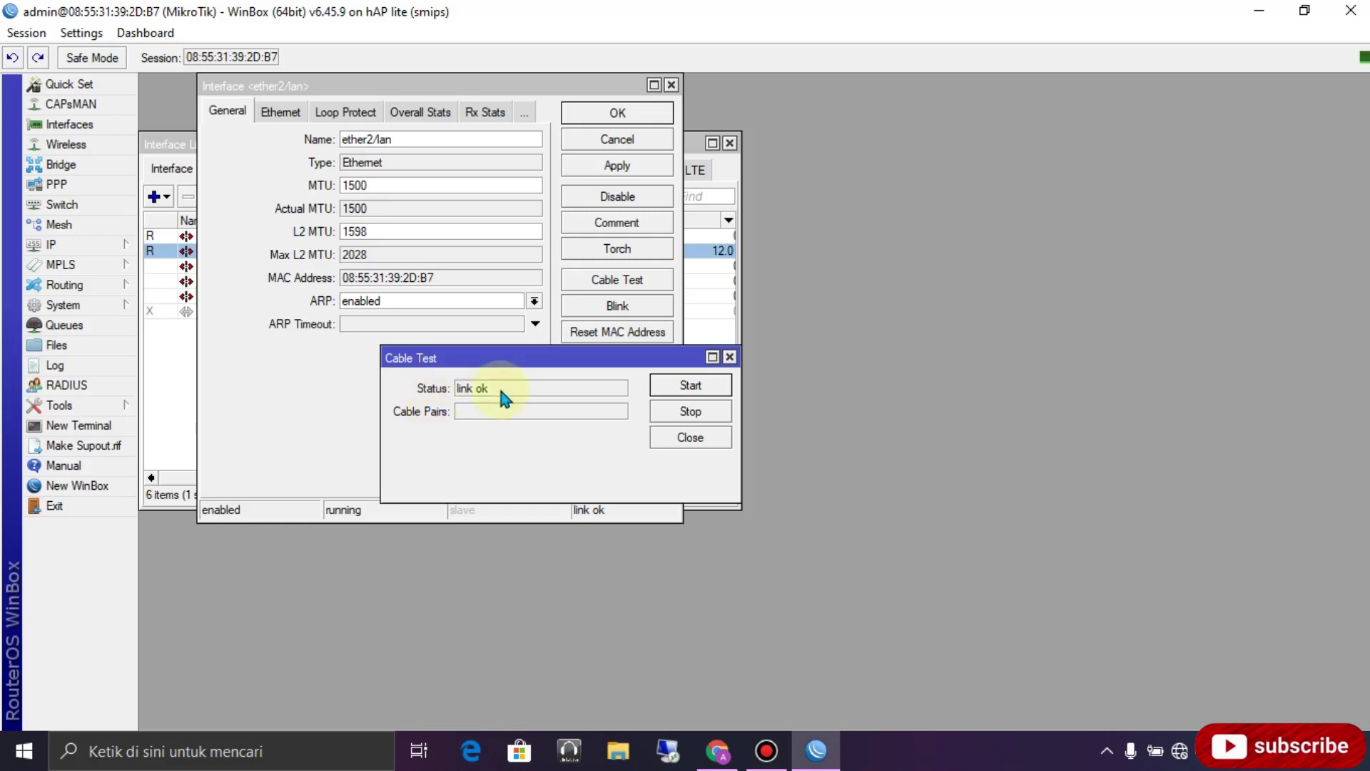
{"action": "left_click", "coordinate": [672, 389]}
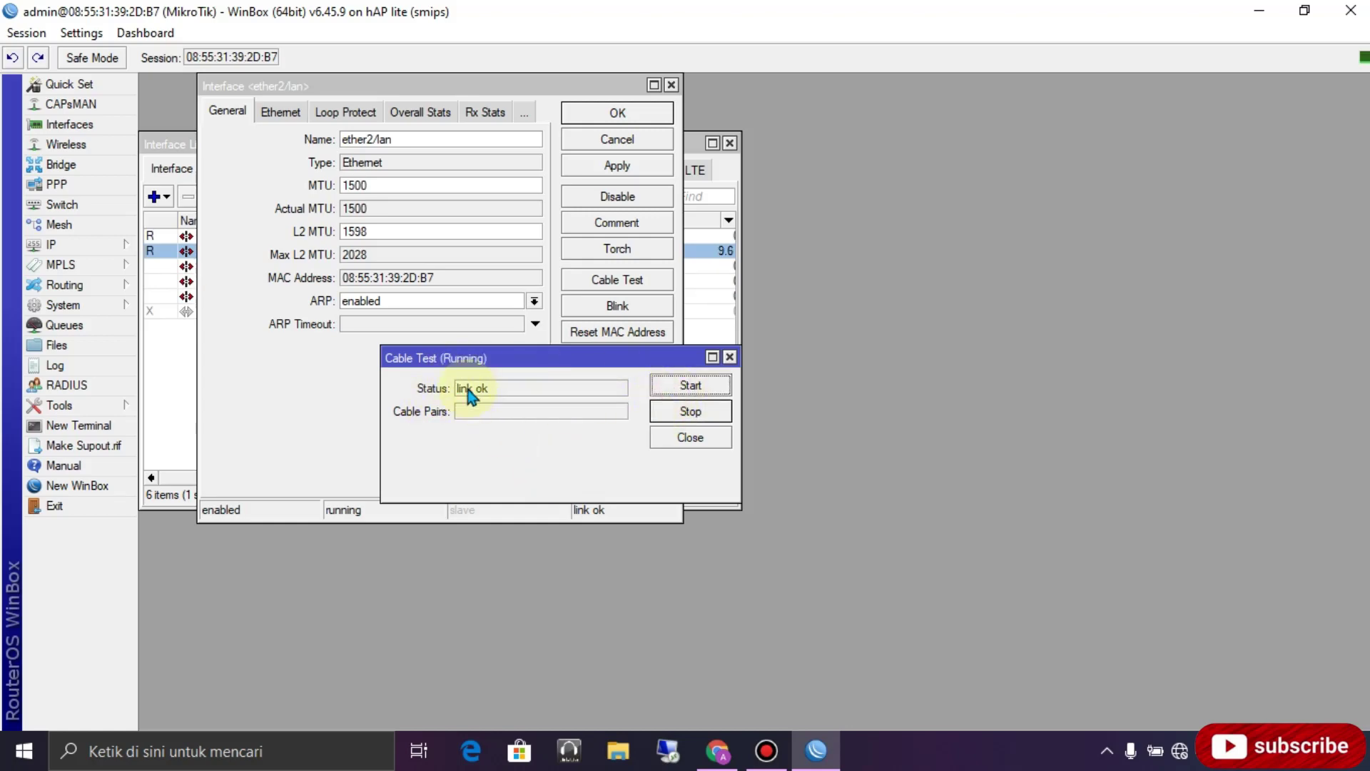
{"action": "left_click", "coordinate": [698, 440]}
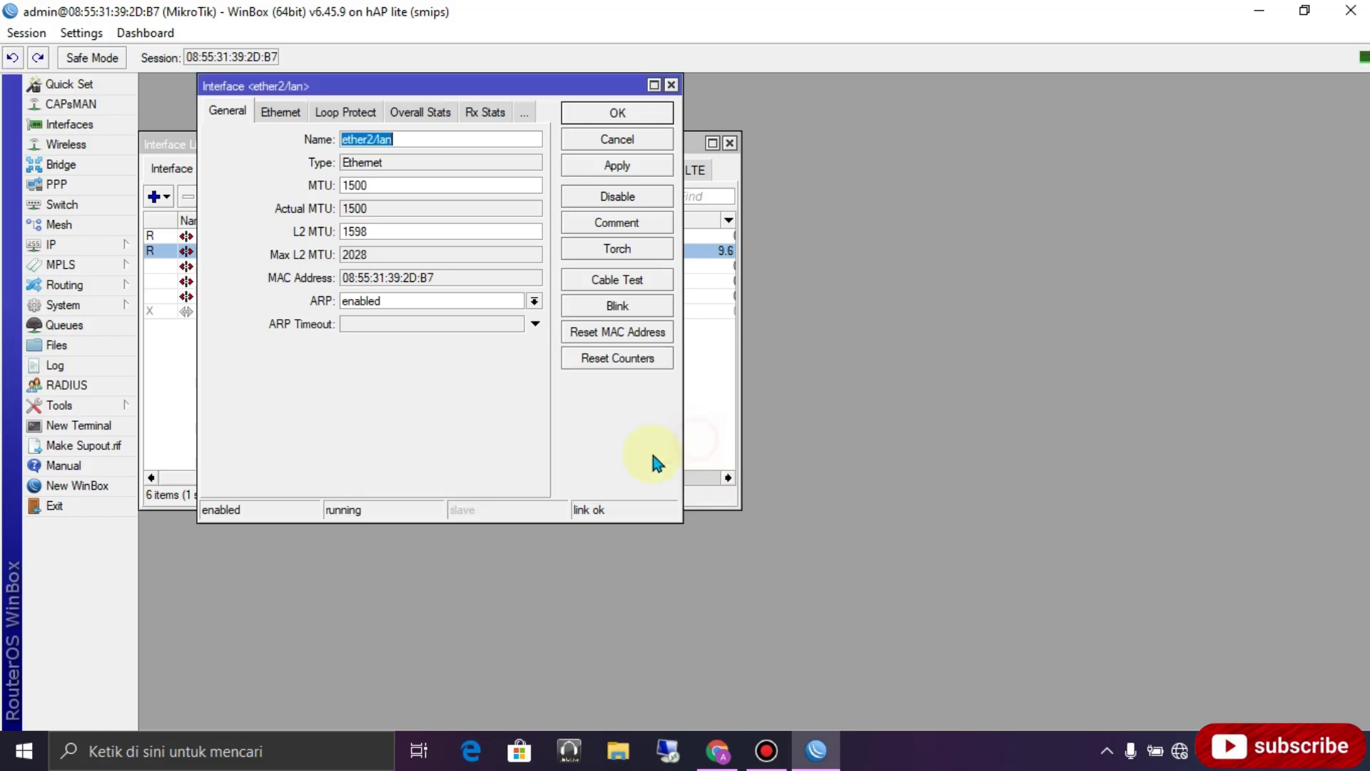
{"action": "left_click", "coordinate": [672, 85]}
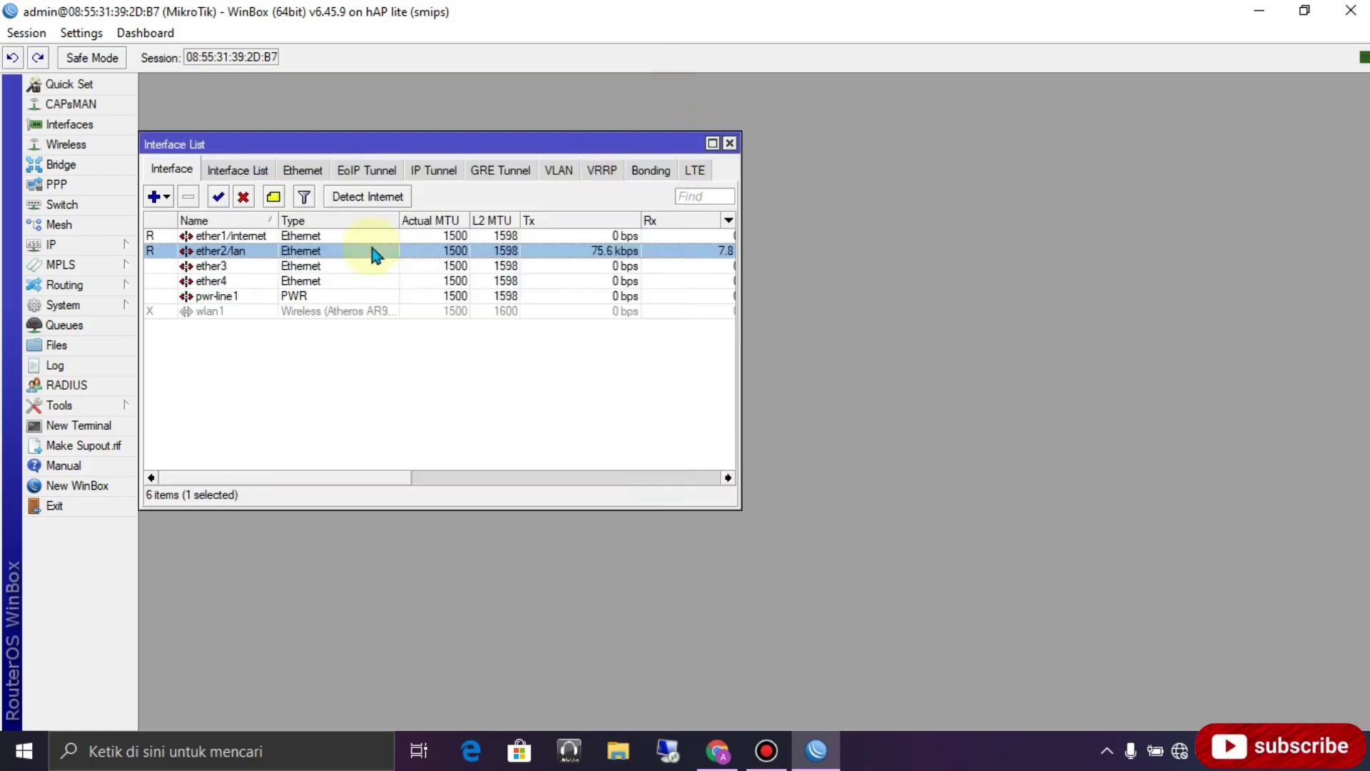
- Check the cable test status of the ether1/internet interface and close its properties
{"action": "double_click", "coordinate": [155, 237]}
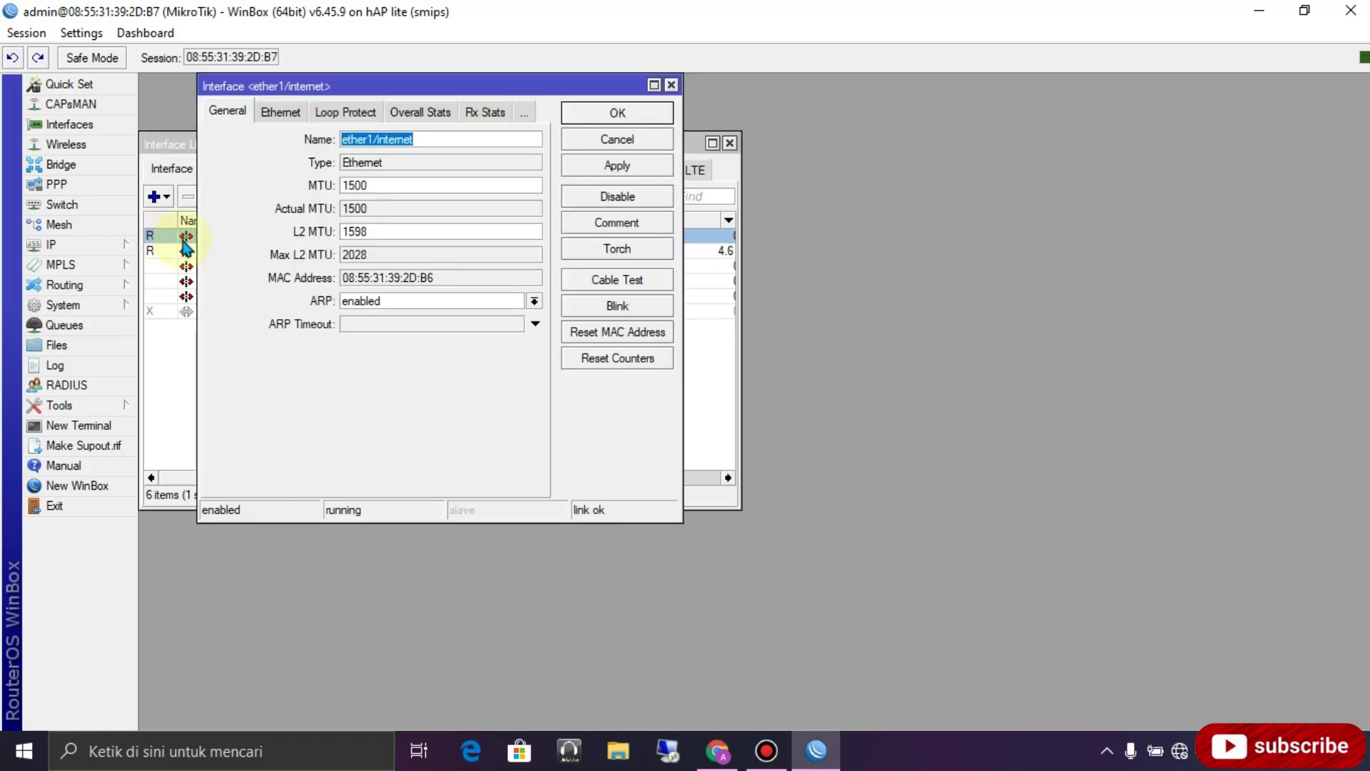
{"action": "left_click", "coordinate": [615, 281]}
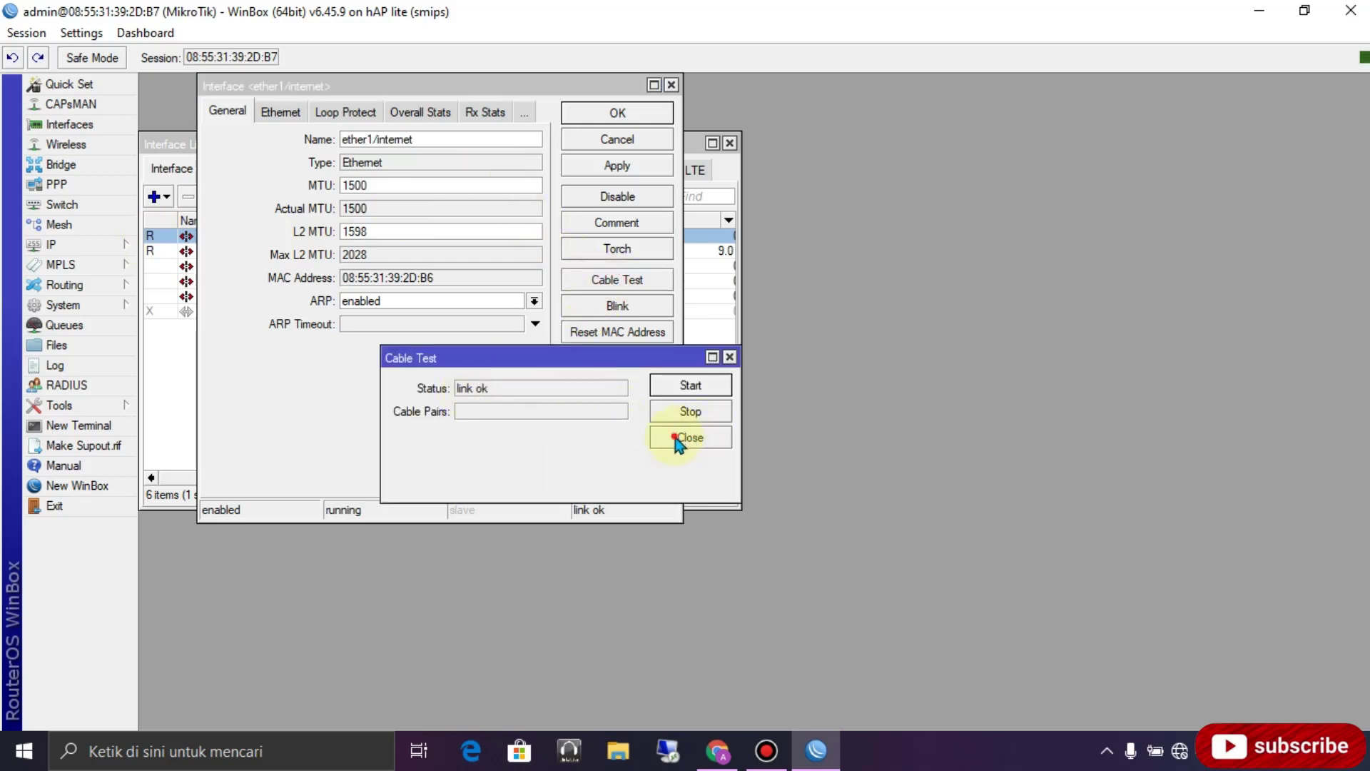
{"action": "left_click", "coordinate": [689, 437]}
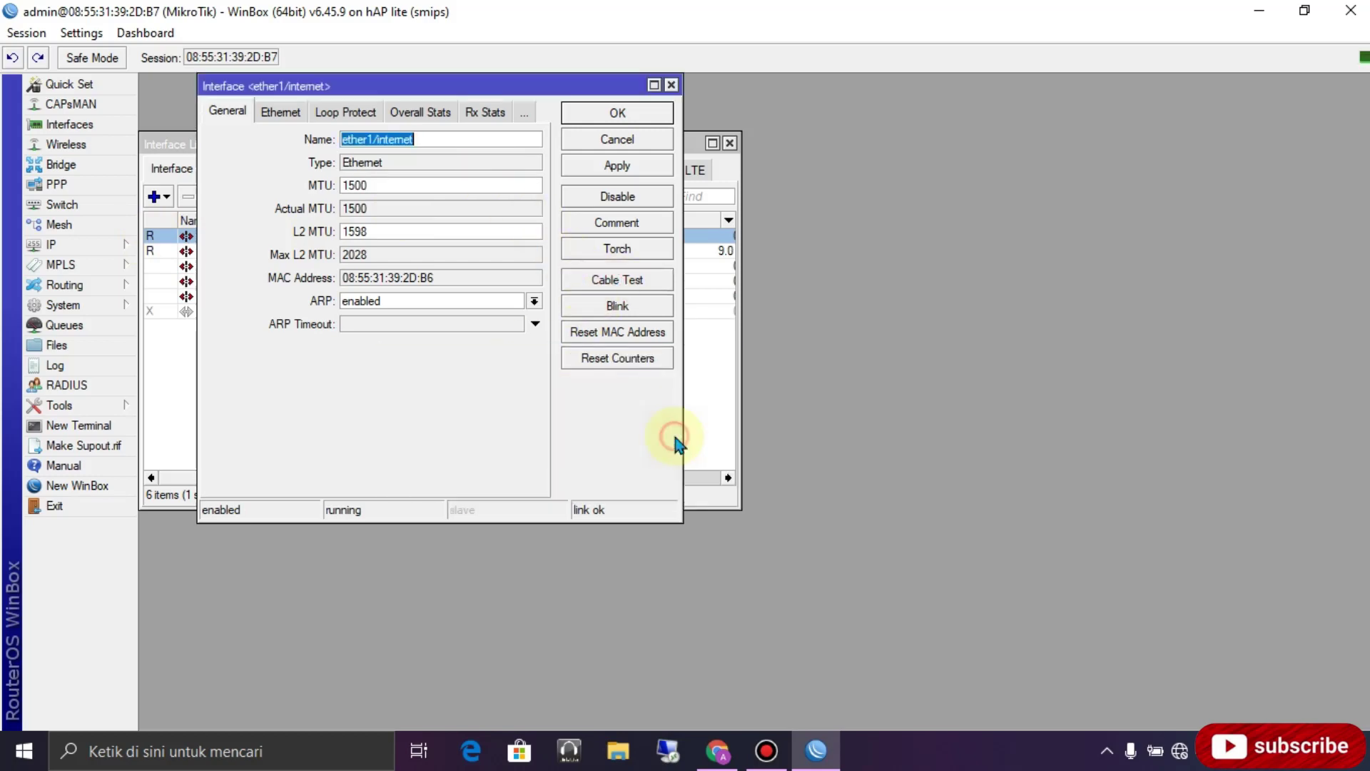
{"action": "left_click", "coordinate": [670, 85]}
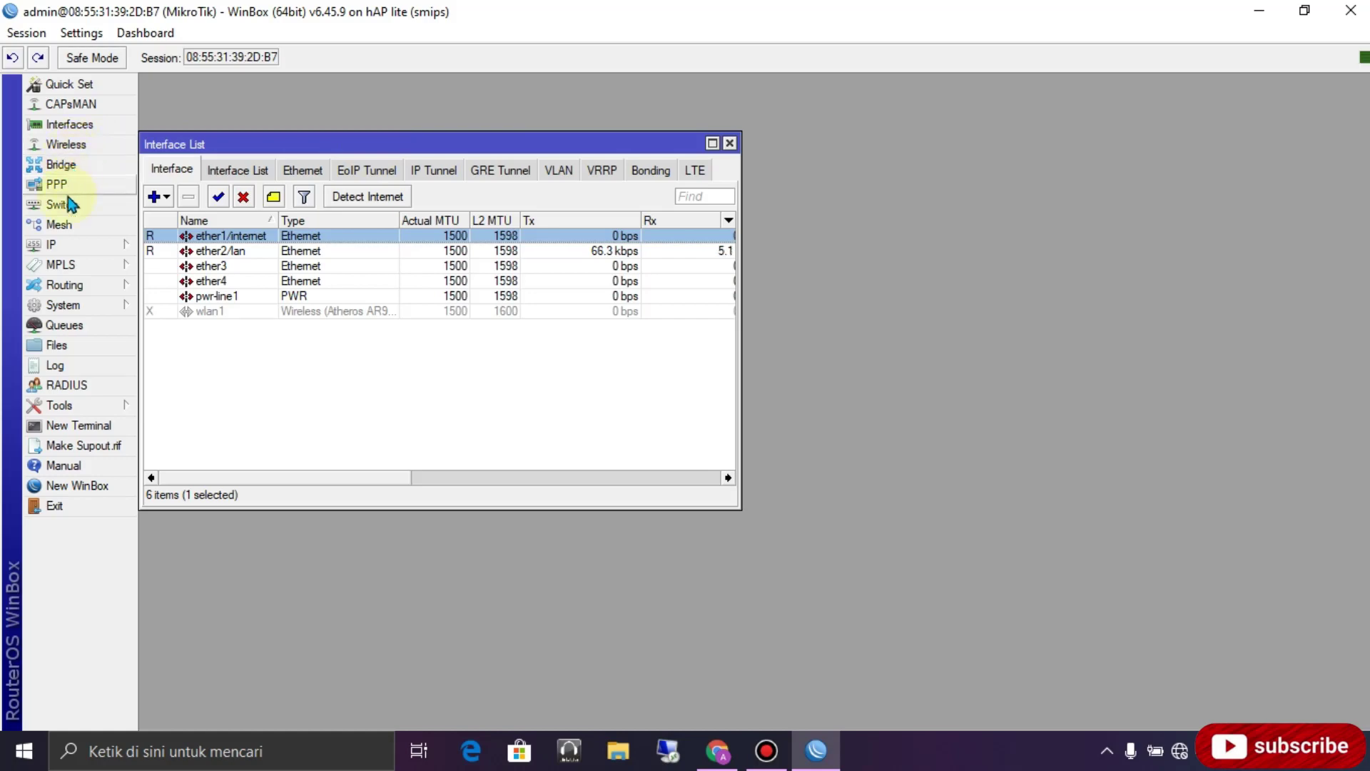
- Add a DHCP client on the ether1/internet interface, keeping peer DNS, peer NTP and the default route enabled
{"action": "left_click", "coordinate": [57, 245]}
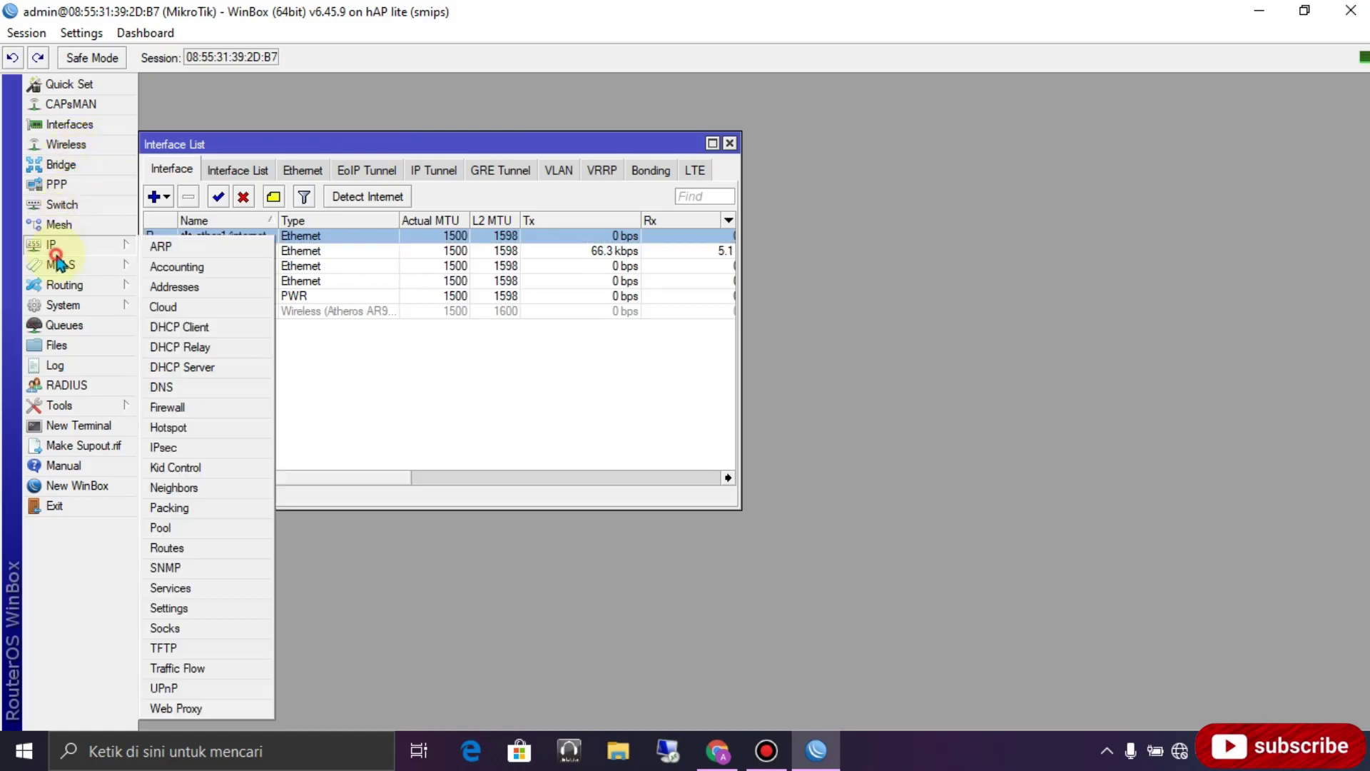
{"action": "left_click", "coordinate": [215, 330]}
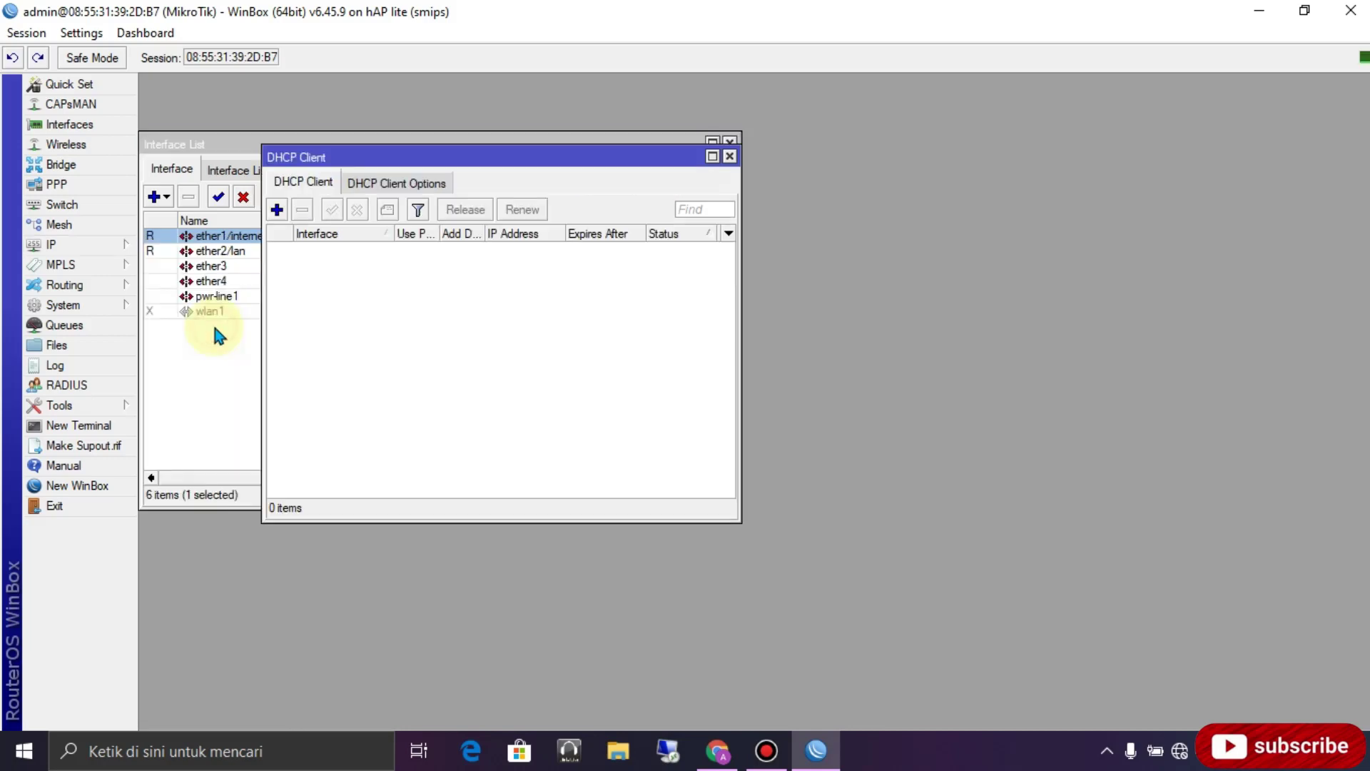
{"action": "left_click", "coordinate": [279, 211]}
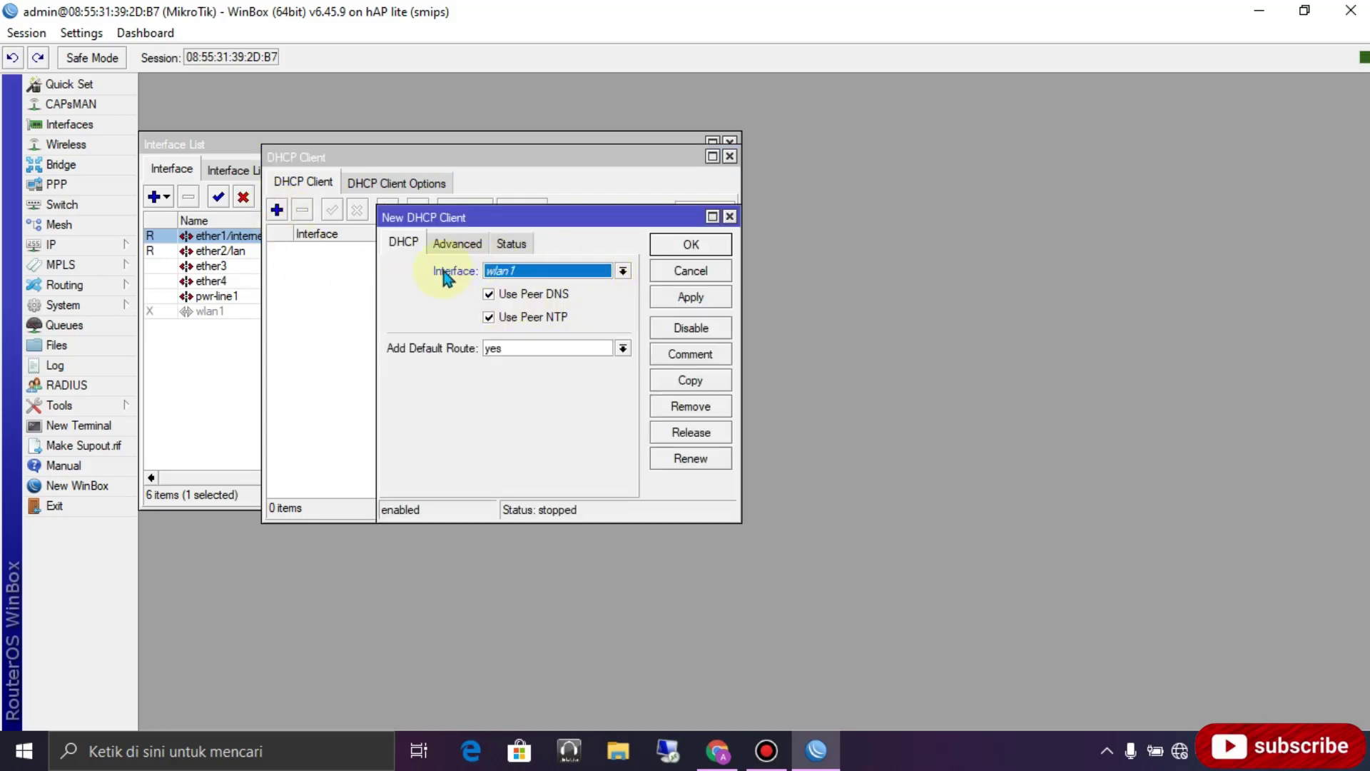
{"action": "left_click", "coordinate": [622, 274]}
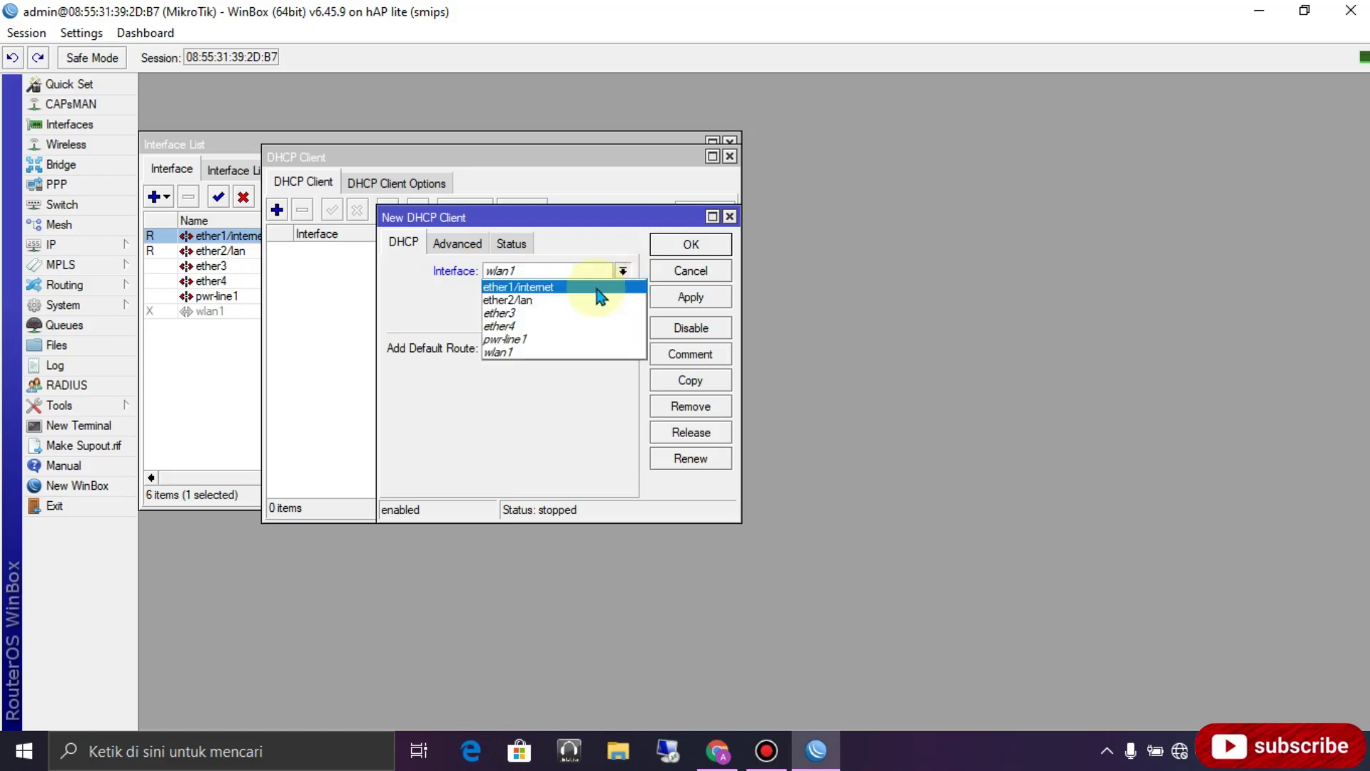
{"action": "left_click", "coordinate": [554, 288]}
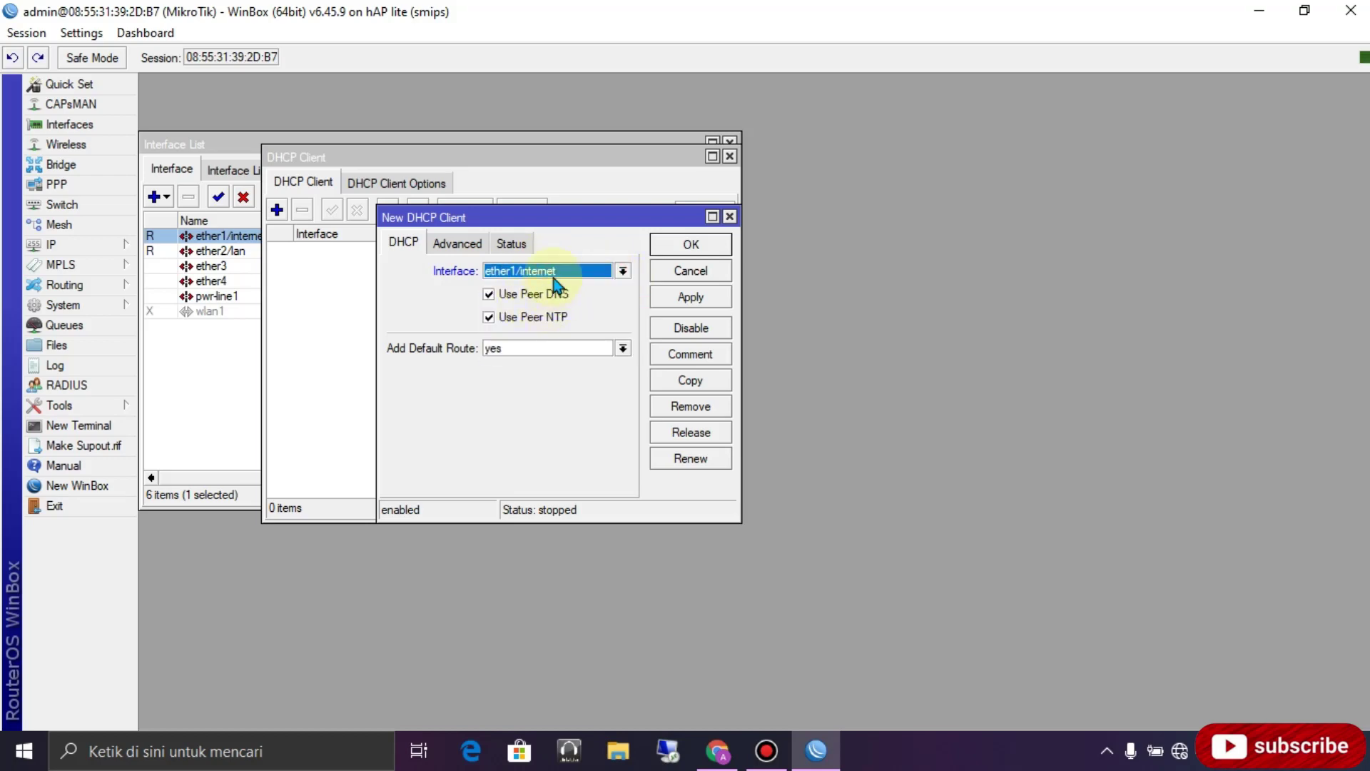
{"action": "left_click", "coordinate": [688, 297]}
{"action": "left_click", "coordinate": [681, 245]}
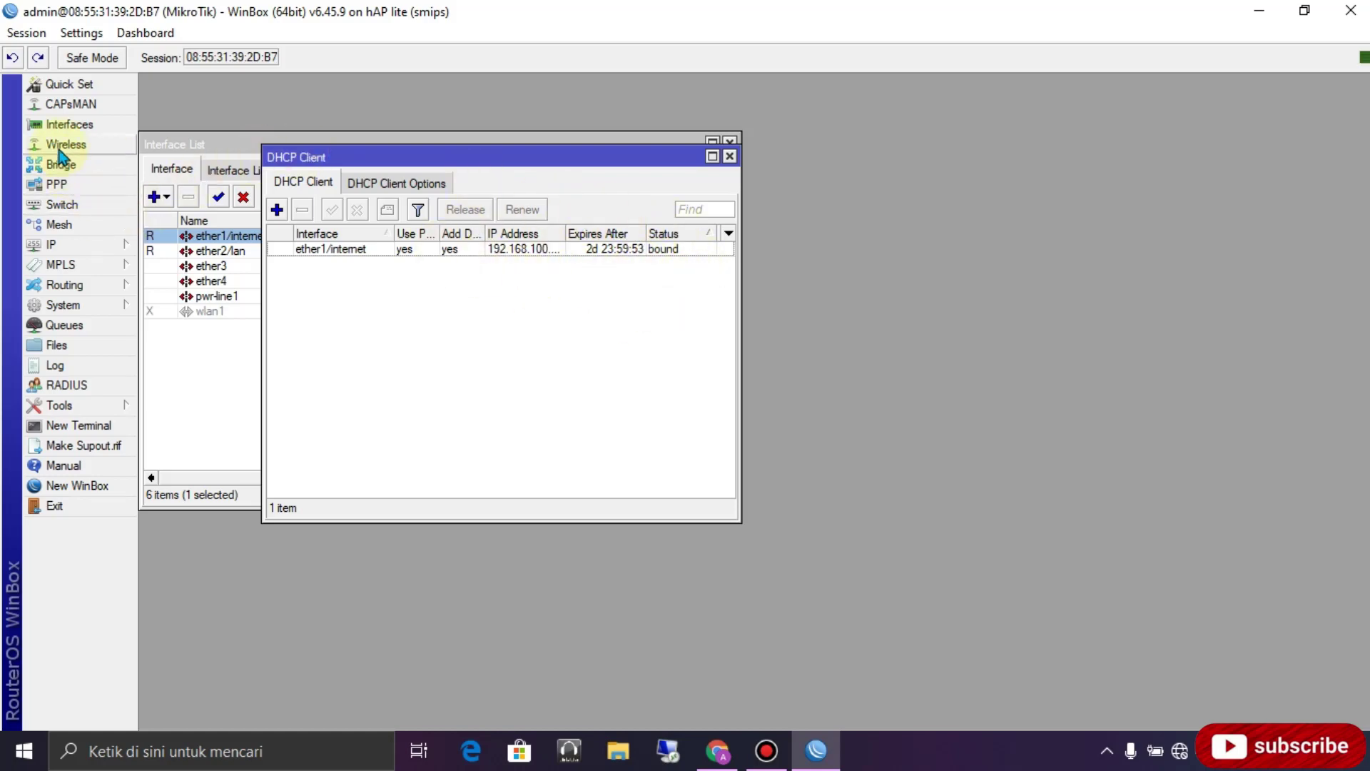
- Add the IP address 192.168.10.1/24 to the ether2/lan interface
{"action": "left_click", "coordinate": [86, 244]}
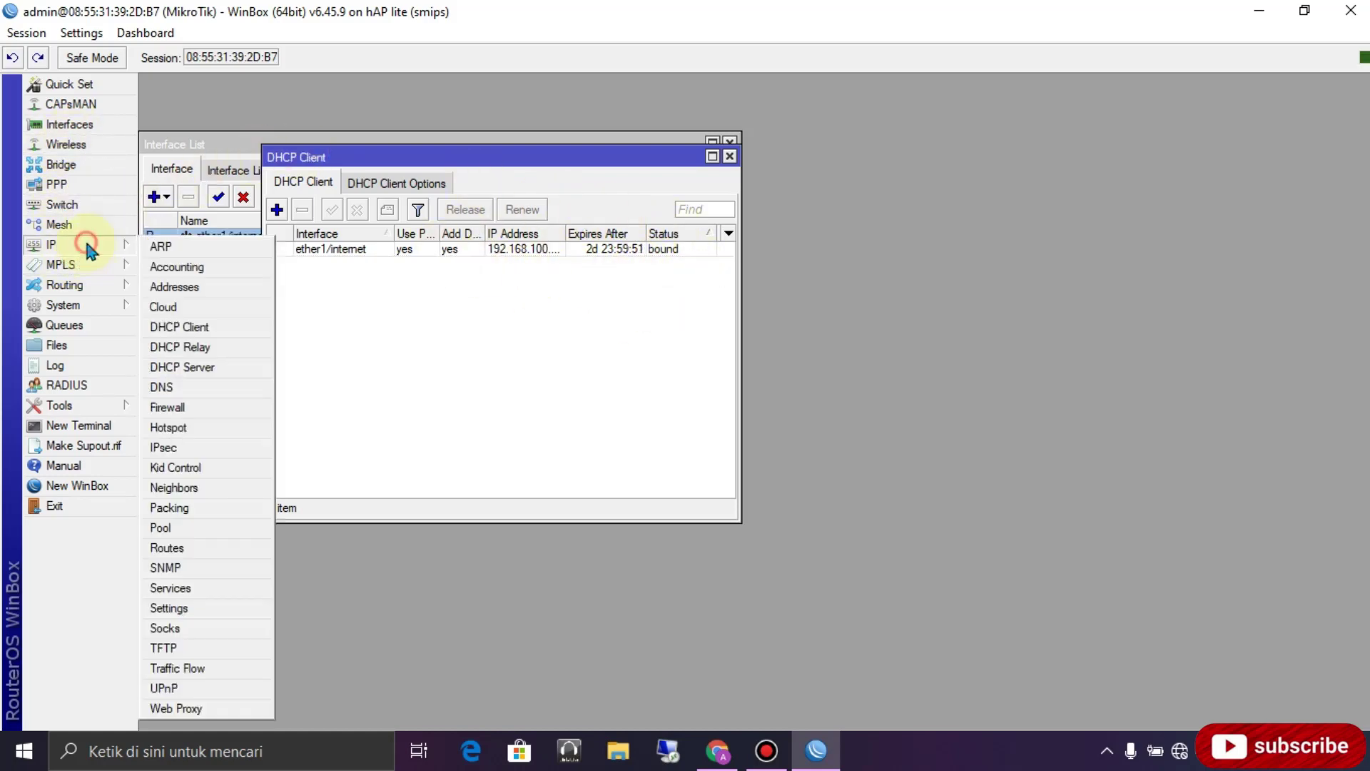
{"action": "left_click", "coordinate": [184, 290]}
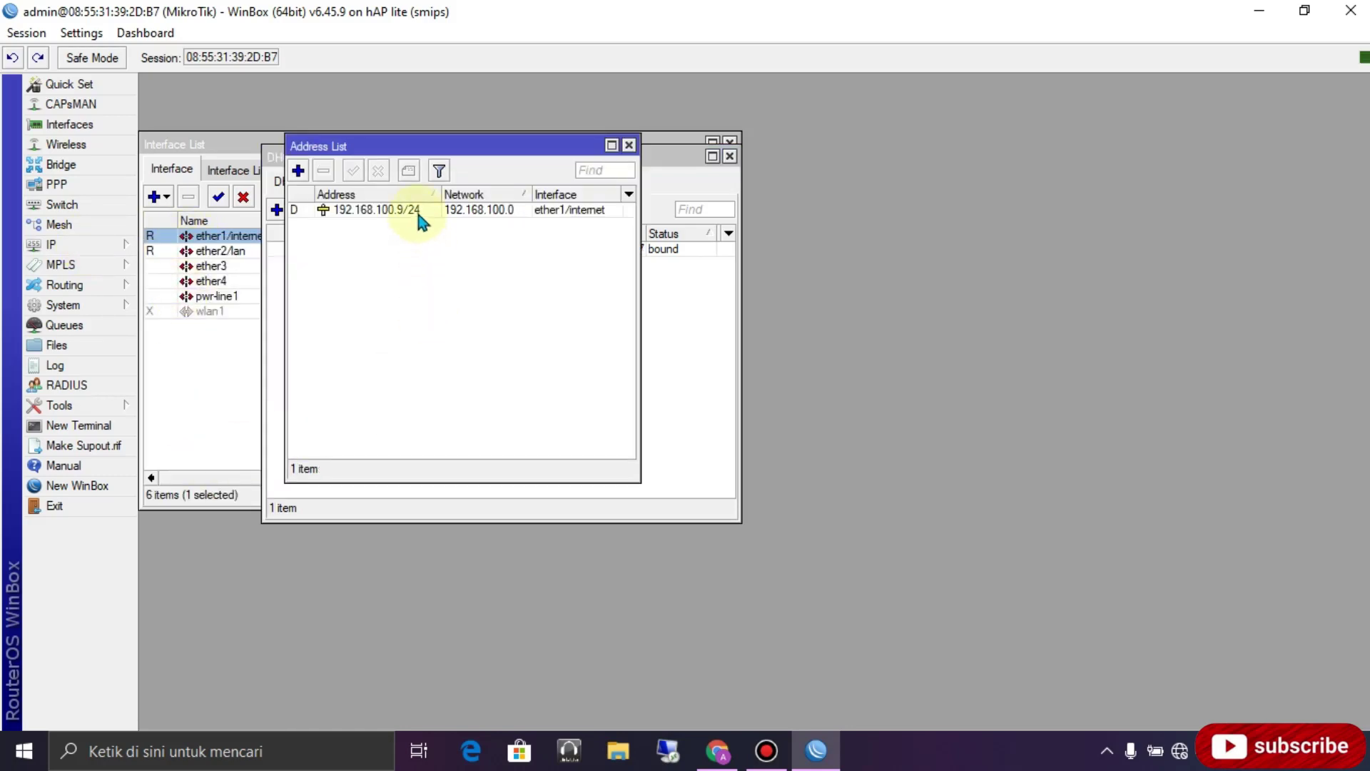
{"action": "left_click_drag", "start_coordinate": [464, 147], "coordinate": [508, 174]}
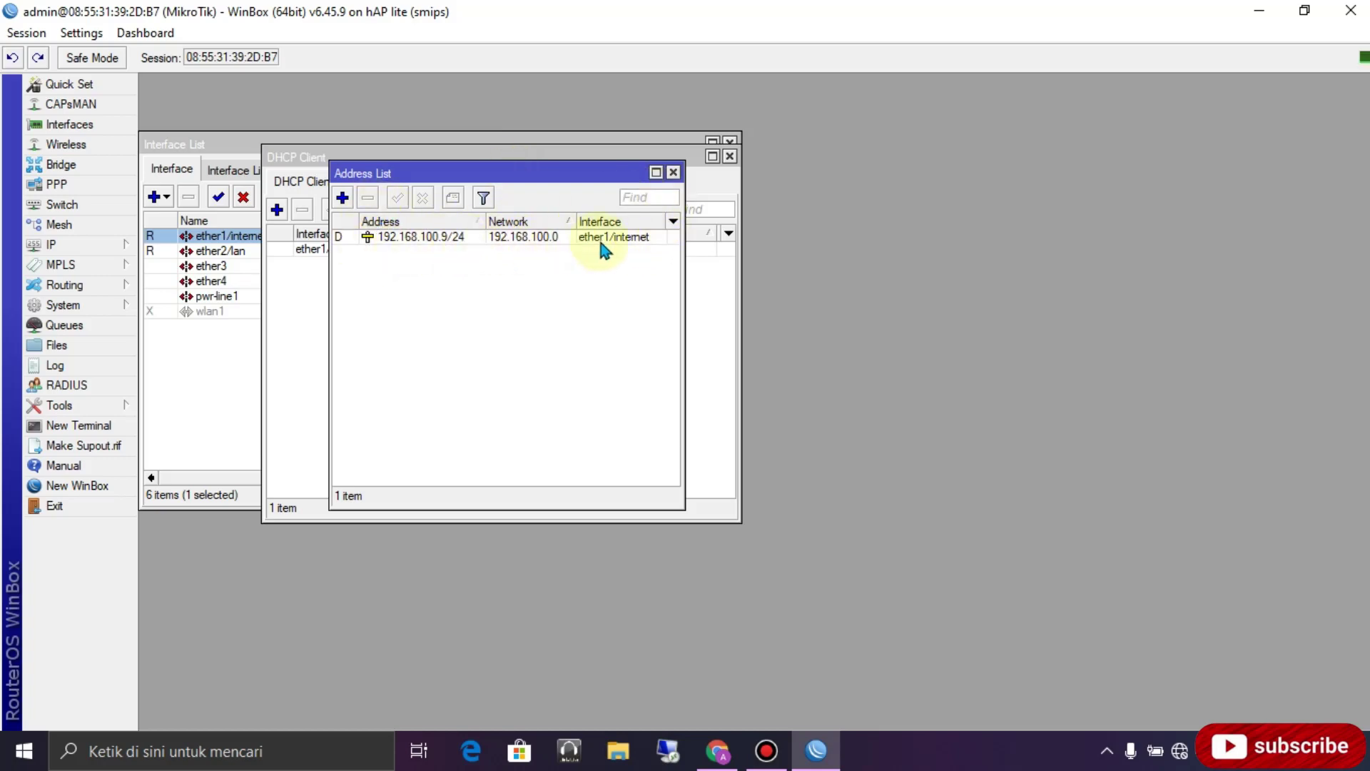
{"action": "left_click", "coordinate": [343, 199]}
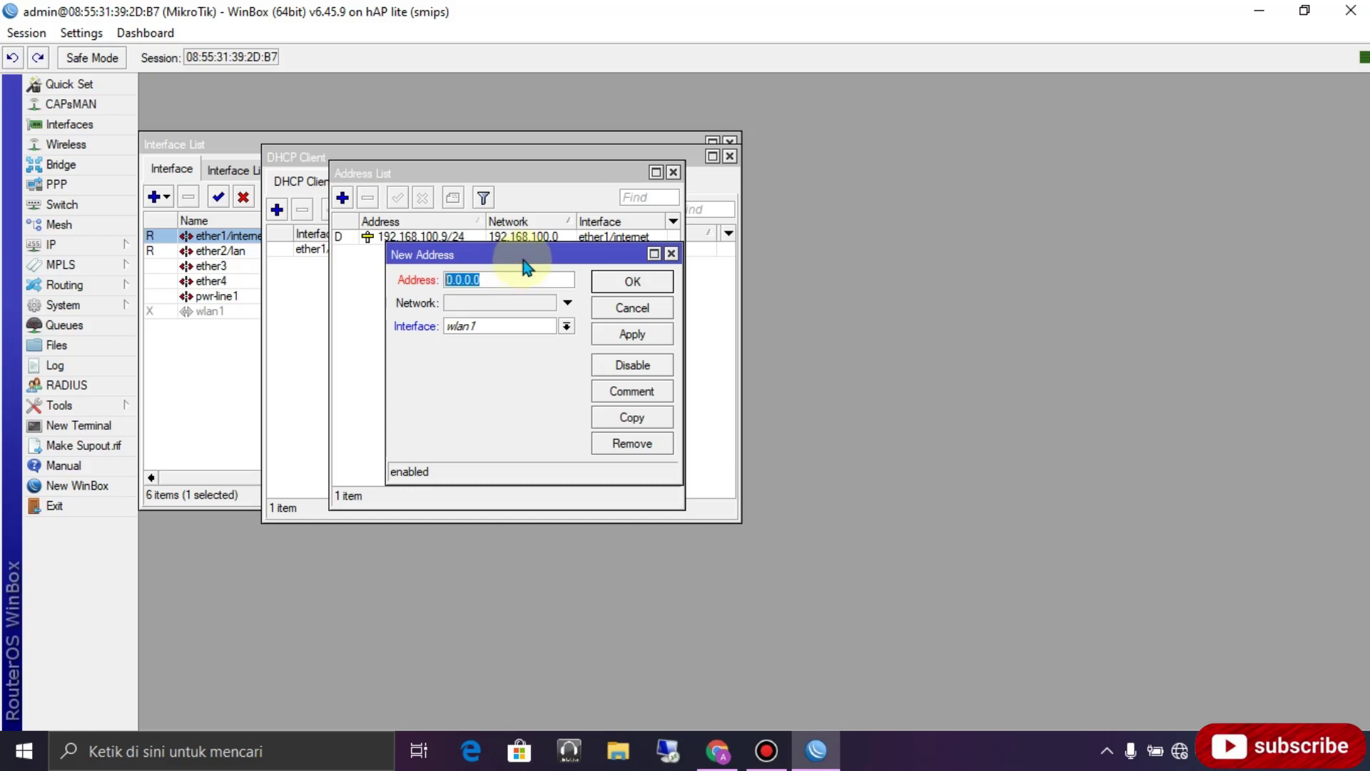
{"action": "left_click_drag", "start_coordinate": [523, 259], "coordinate": [522, 271]}
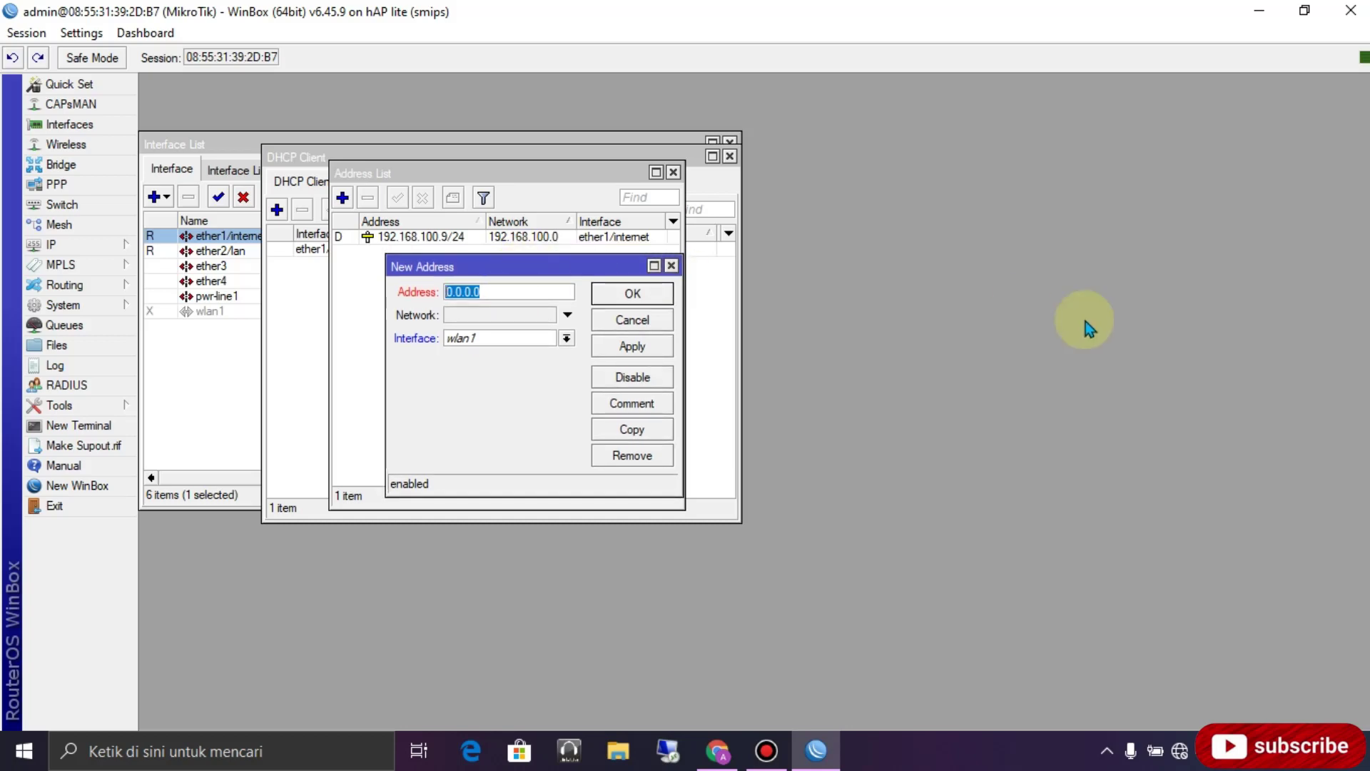
{"action": "type", "text": "192.168.10.1/24"}
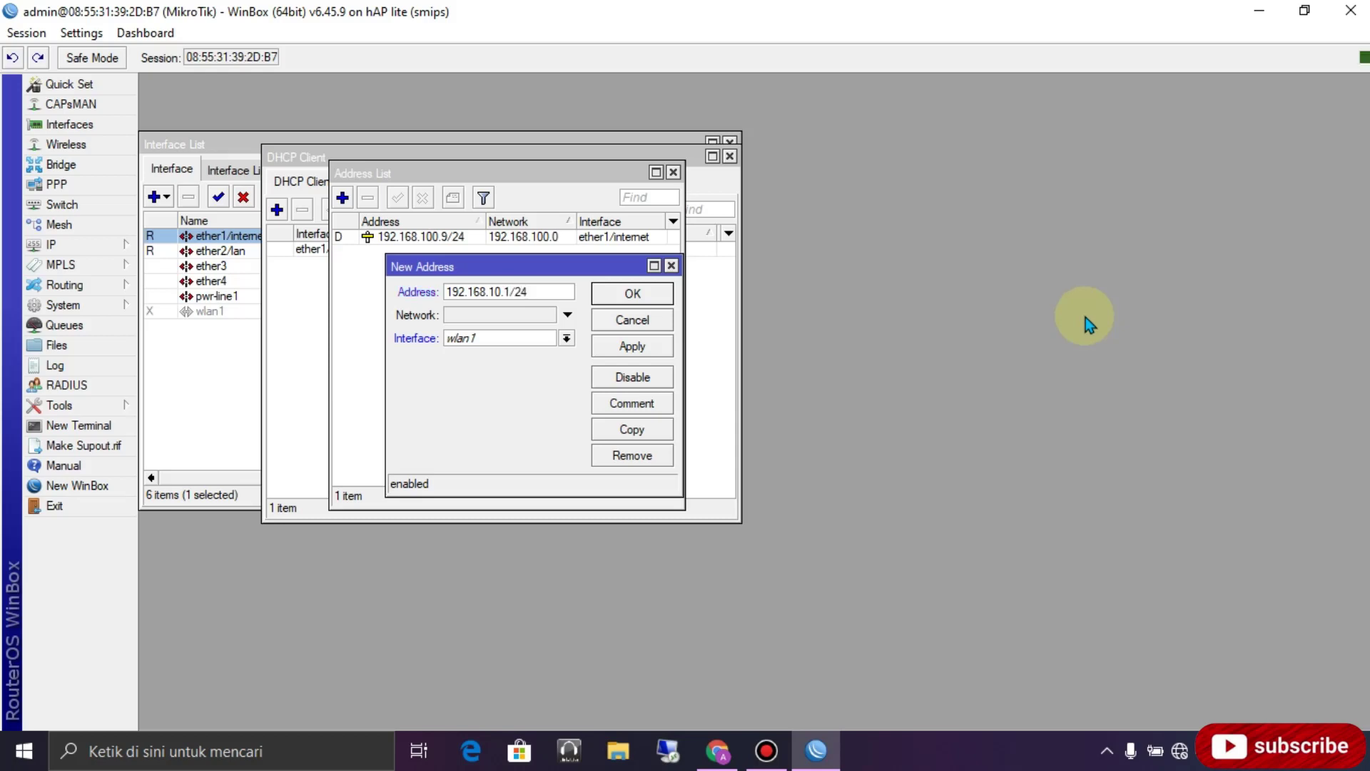
{"action": "left_click", "coordinate": [566, 339]}
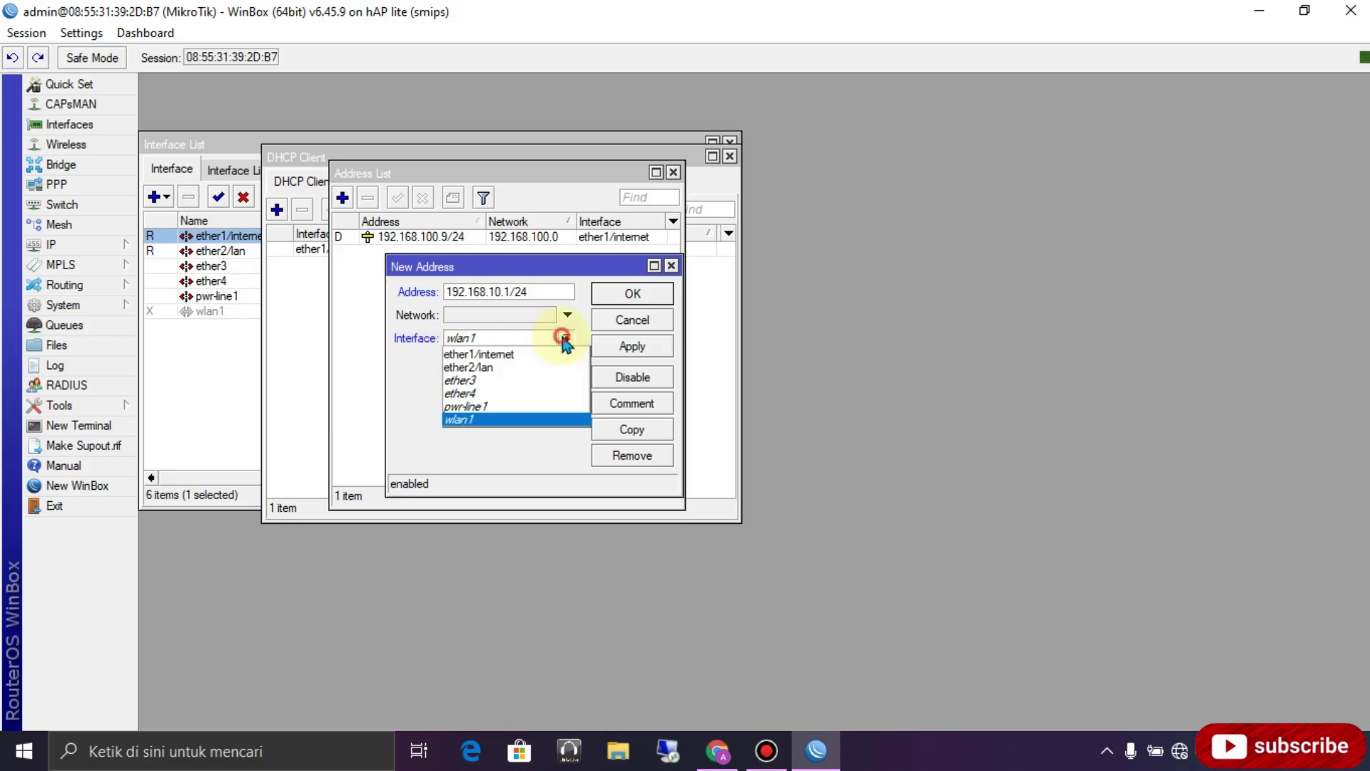
{"action": "left_click", "coordinate": [498, 368]}
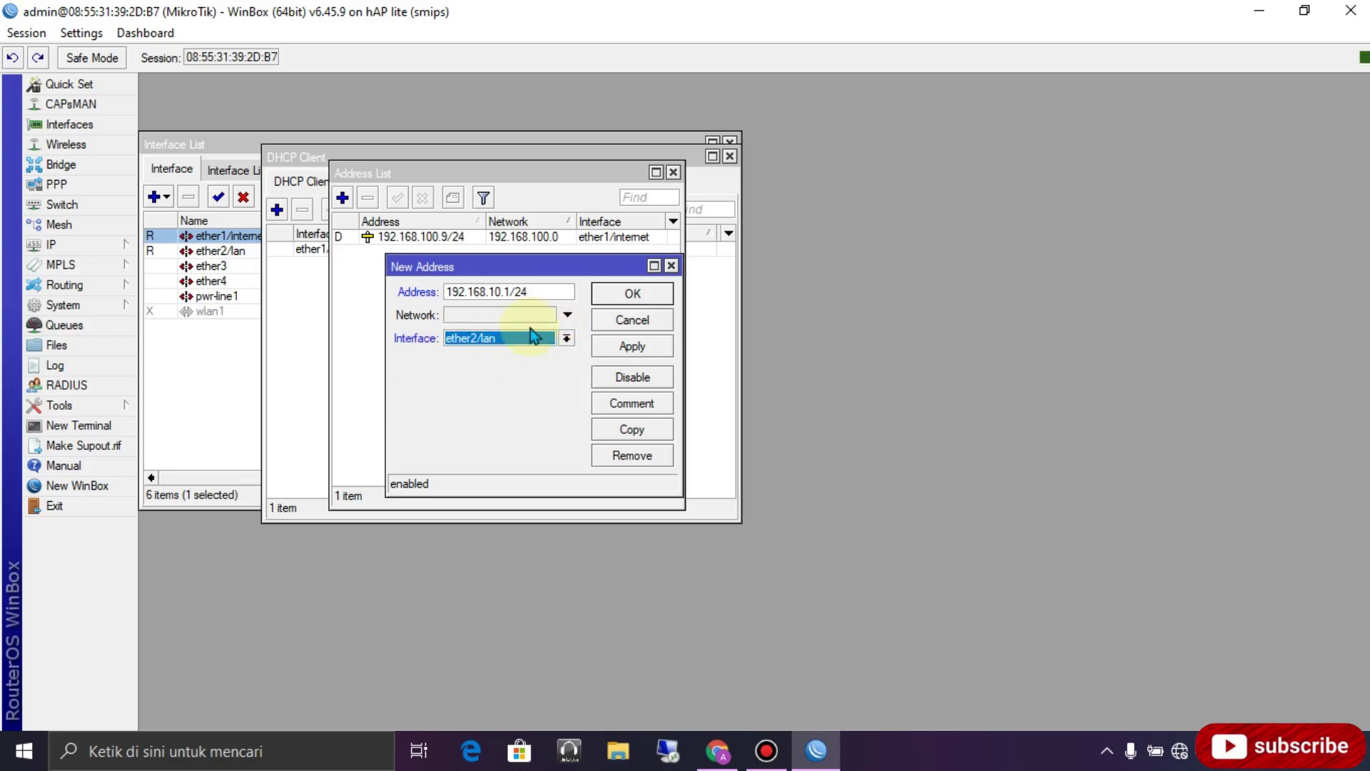
{"action": "left_click", "coordinate": [655, 350]}
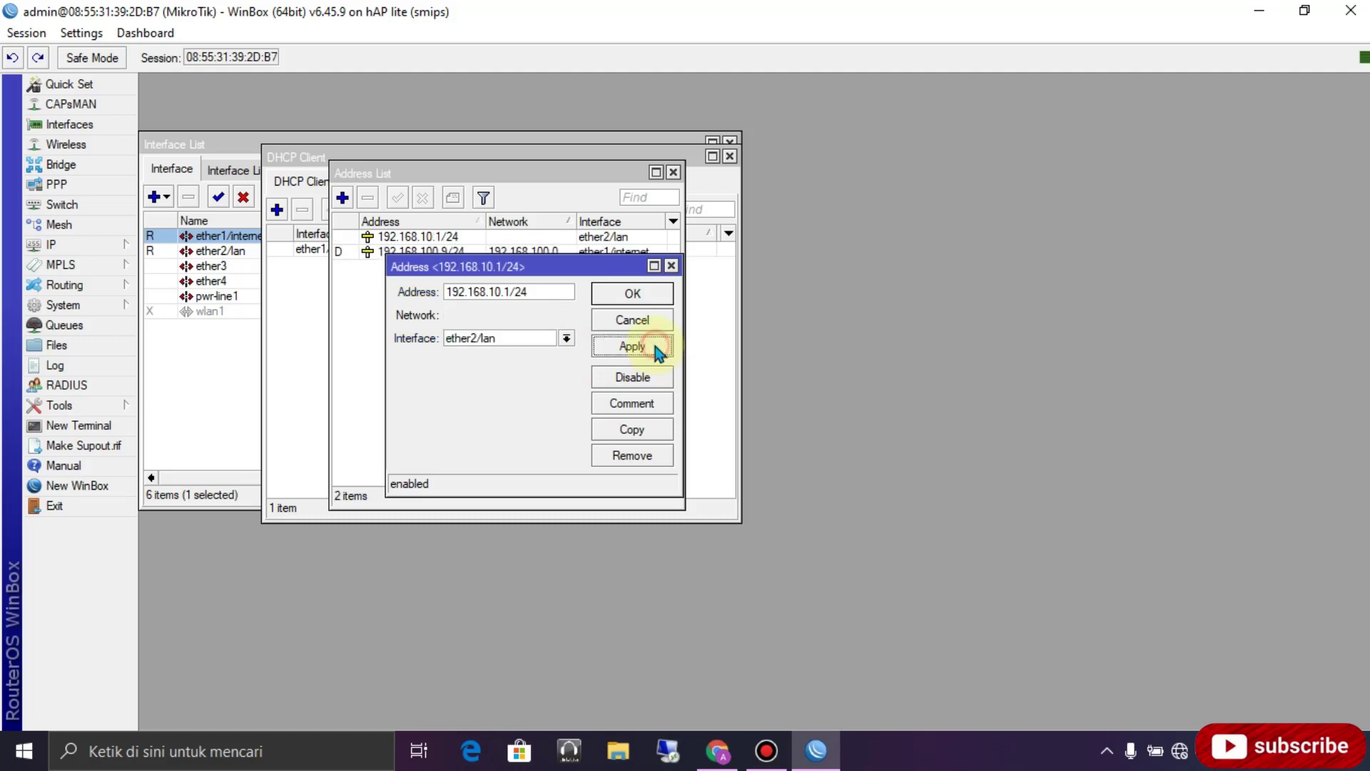
{"action": "left_click", "coordinate": [633, 295]}
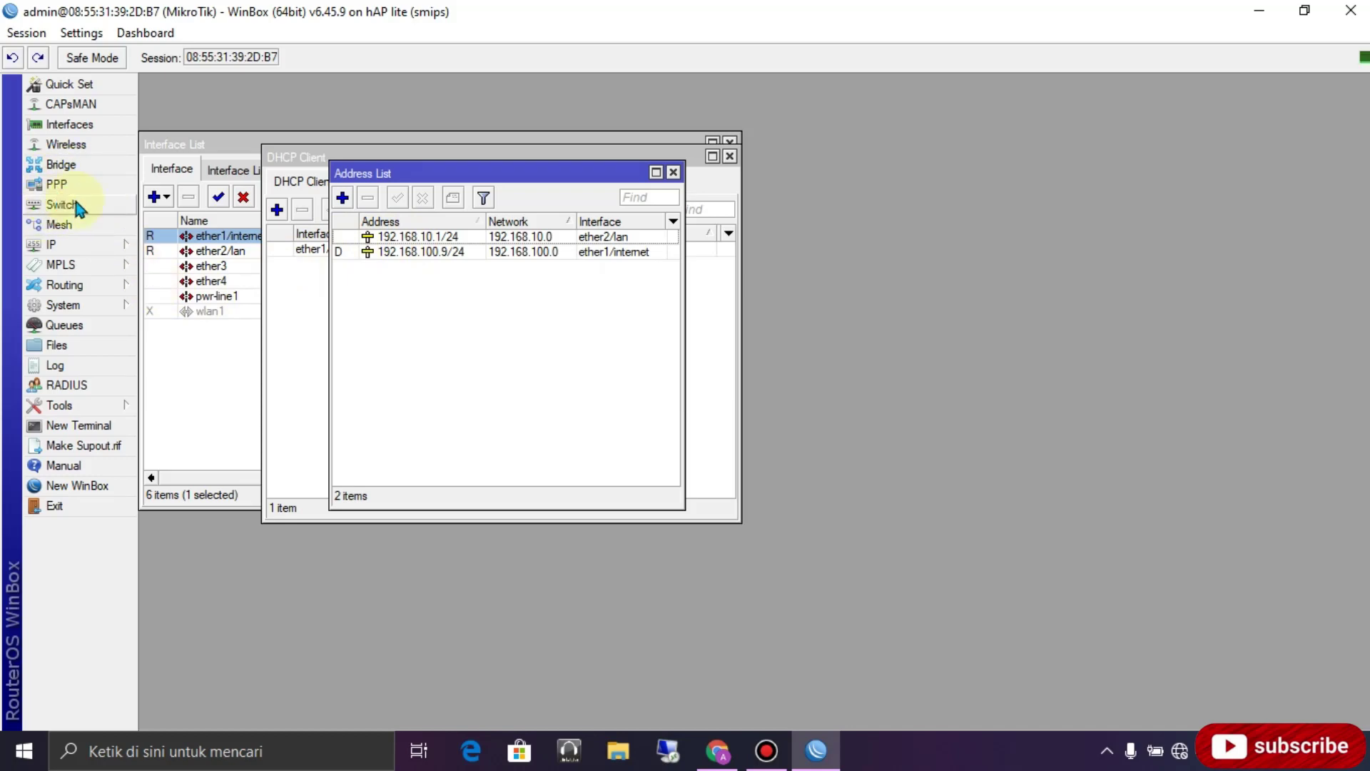
- Set up a DHCP server on the ether2/lan interface with the setup wizard, accepting its suggested network, gateway, address pool, DNS and lease values
{"action": "left_click", "coordinate": [71, 245]}
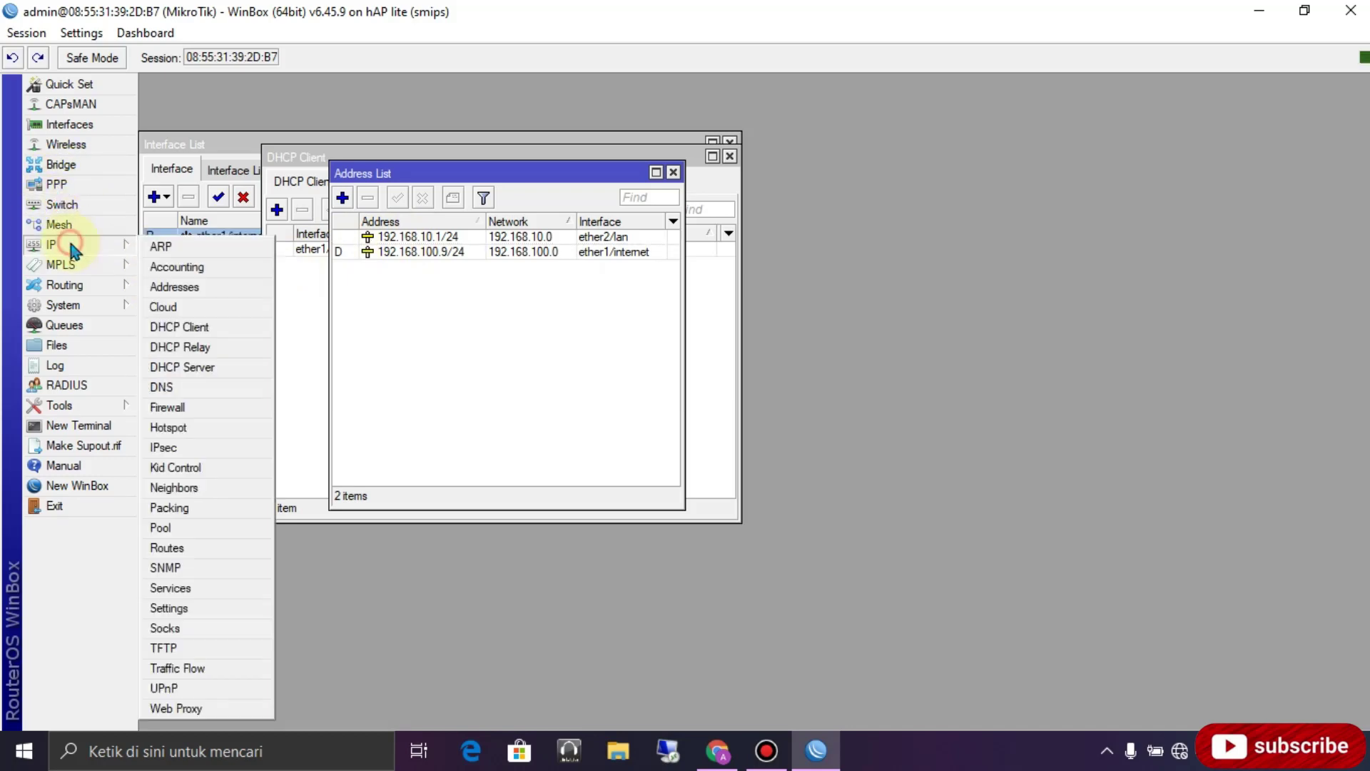
{"action": "left_click", "coordinate": [206, 369]}
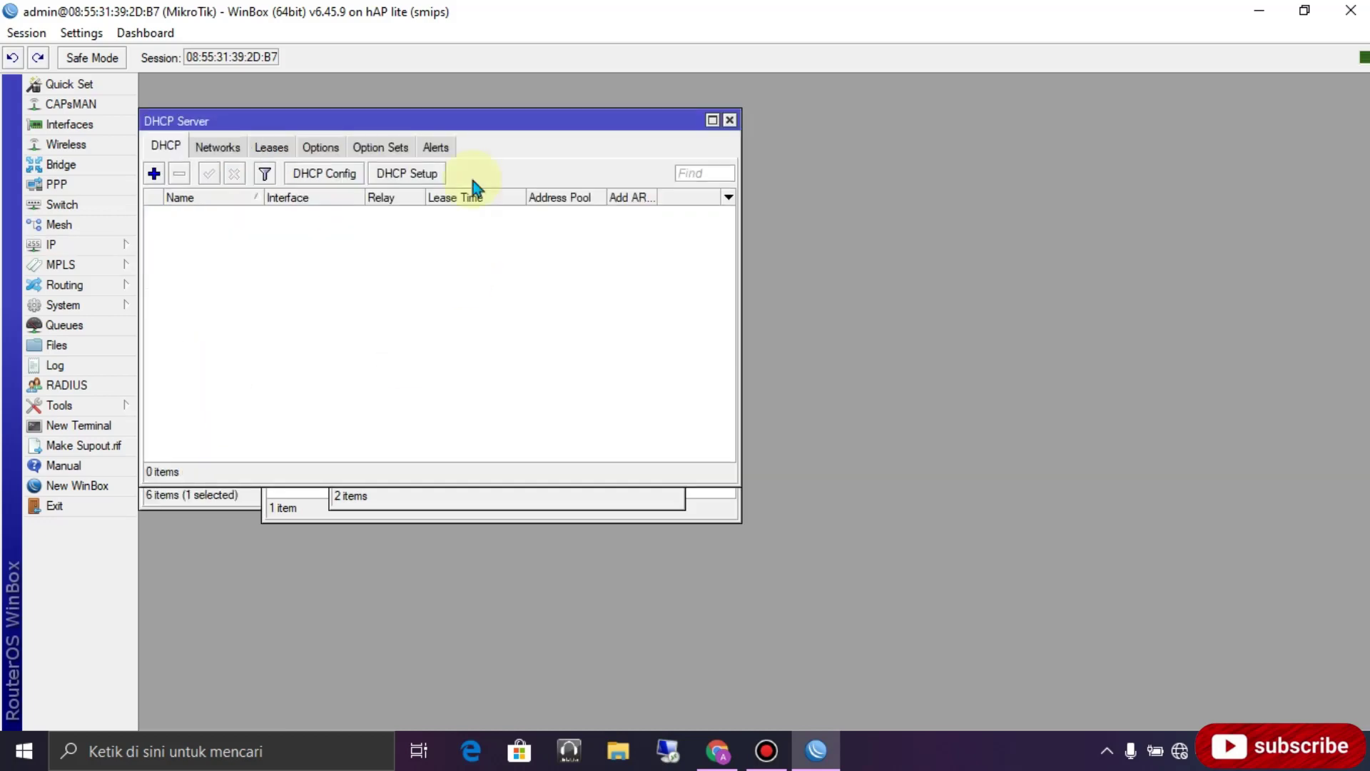
{"action": "left_click_drag", "start_coordinate": [444, 120], "coordinate": [468, 119]}
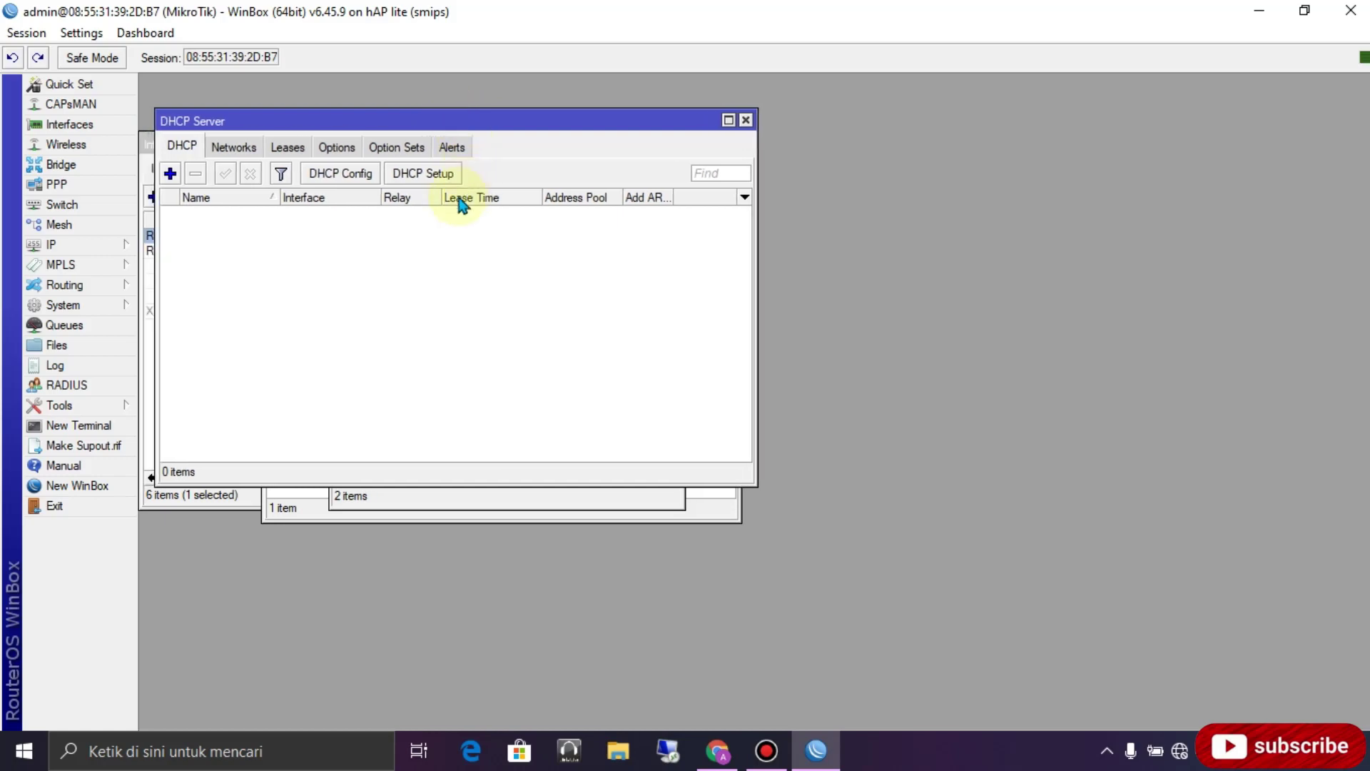
{"action": "left_click", "coordinate": [413, 177]}
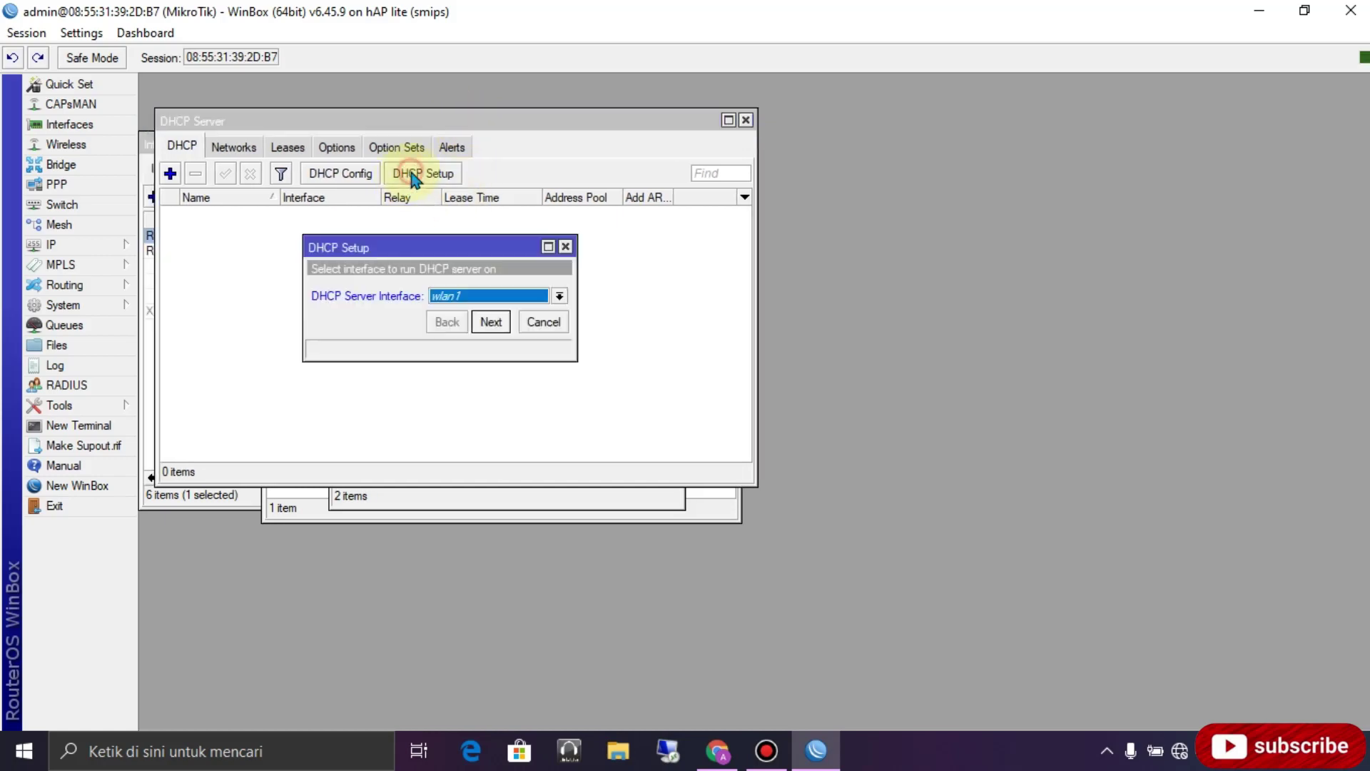
{"action": "left_click", "coordinate": [559, 295]}
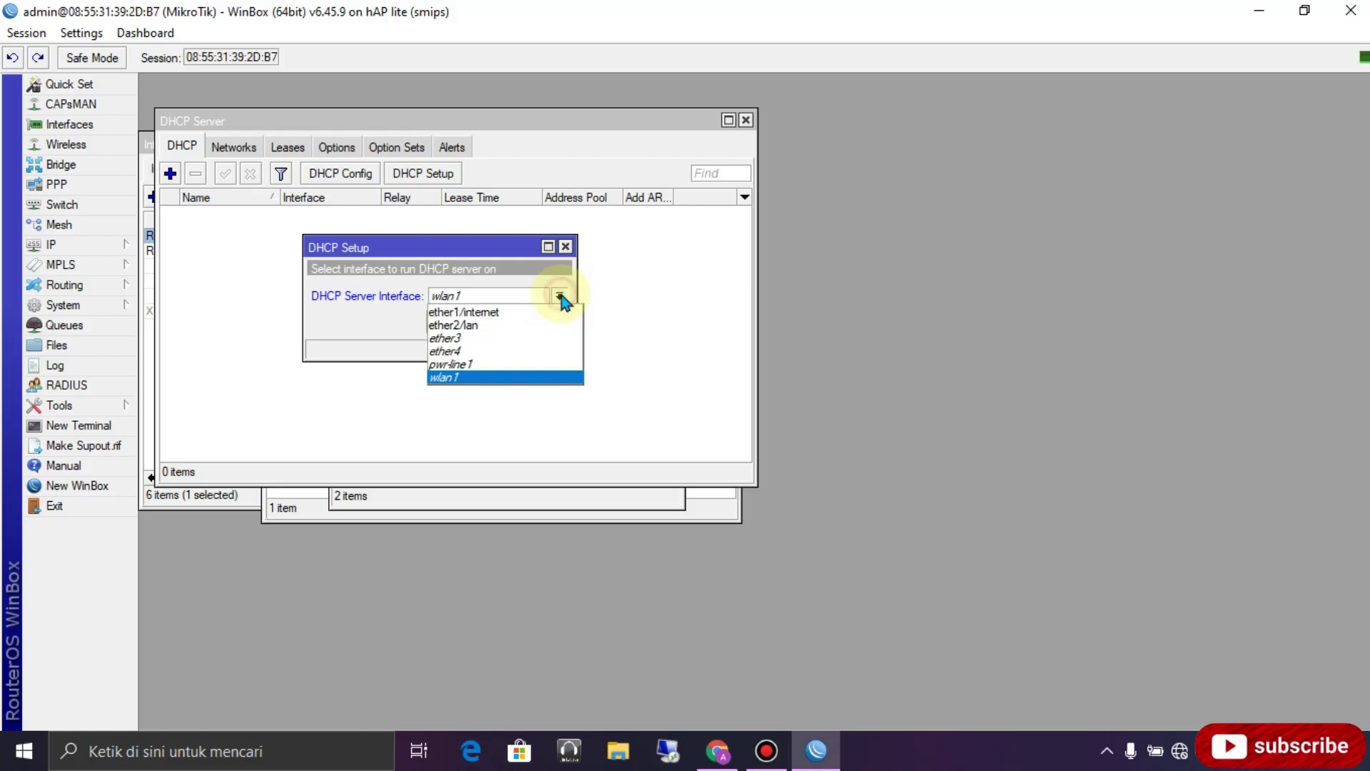
{"action": "left_click", "coordinate": [491, 326]}
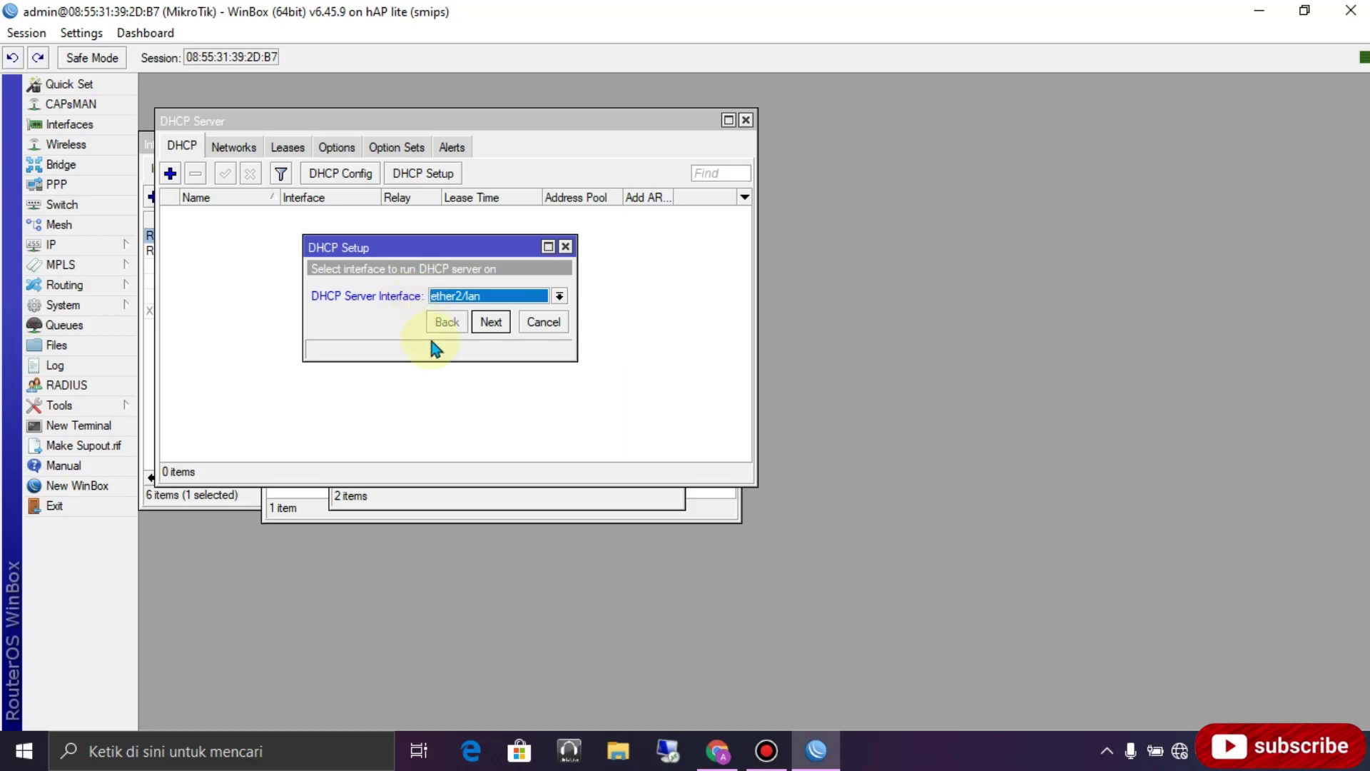
{"action": "left_click", "coordinate": [492, 323]}
{"action": "left_click", "coordinate": [495, 325]}
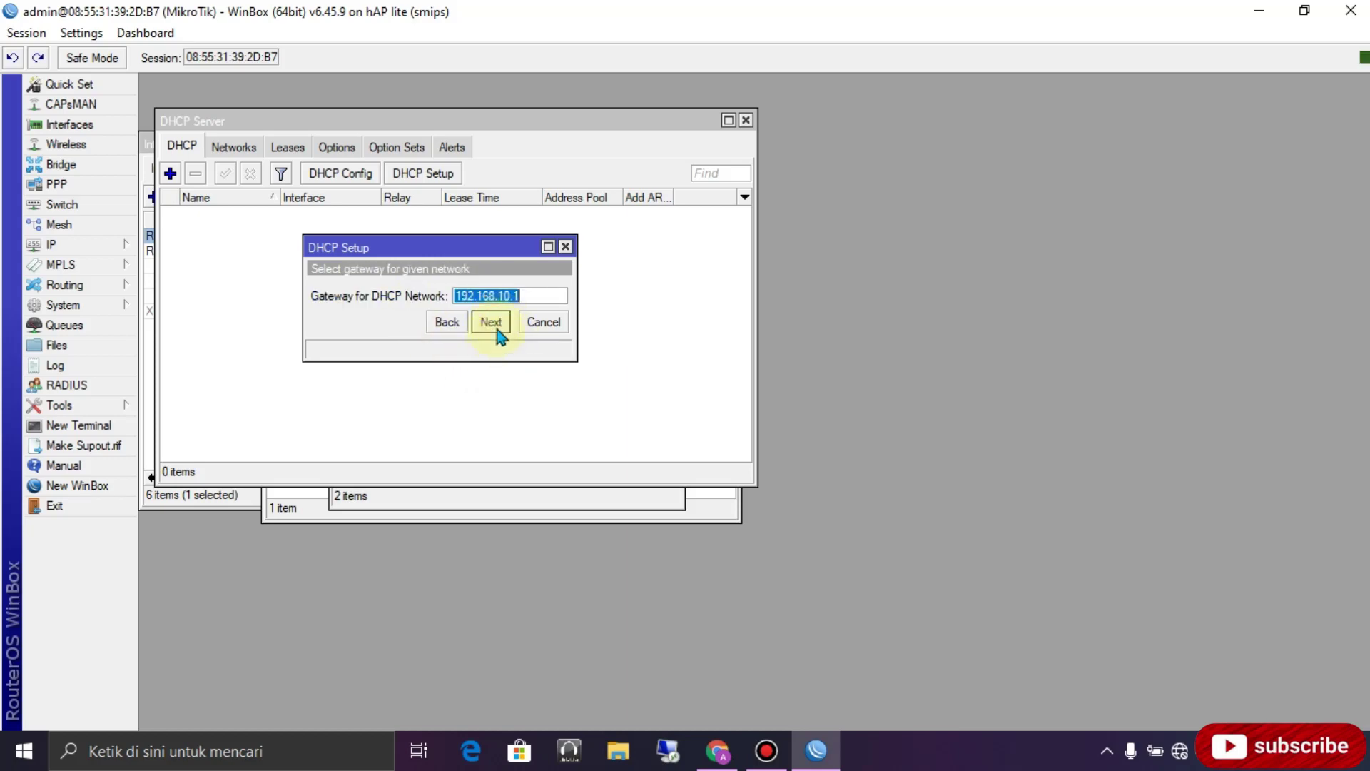
{"action": "left_click", "coordinate": [496, 324]}
{"action": "left_click", "coordinate": [494, 325]}
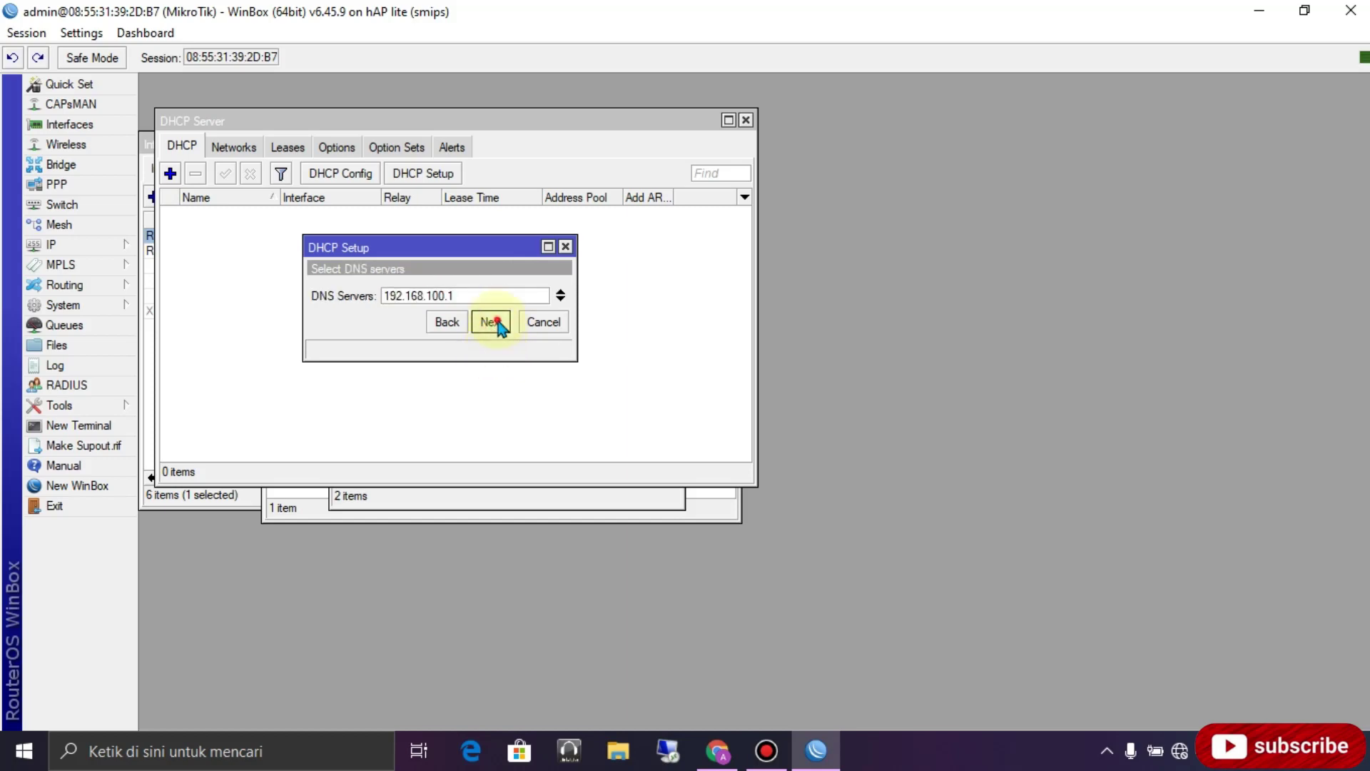
{"action": "left_click", "coordinate": [494, 321]}
{"action": "left_click", "coordinate": [492, 325]}
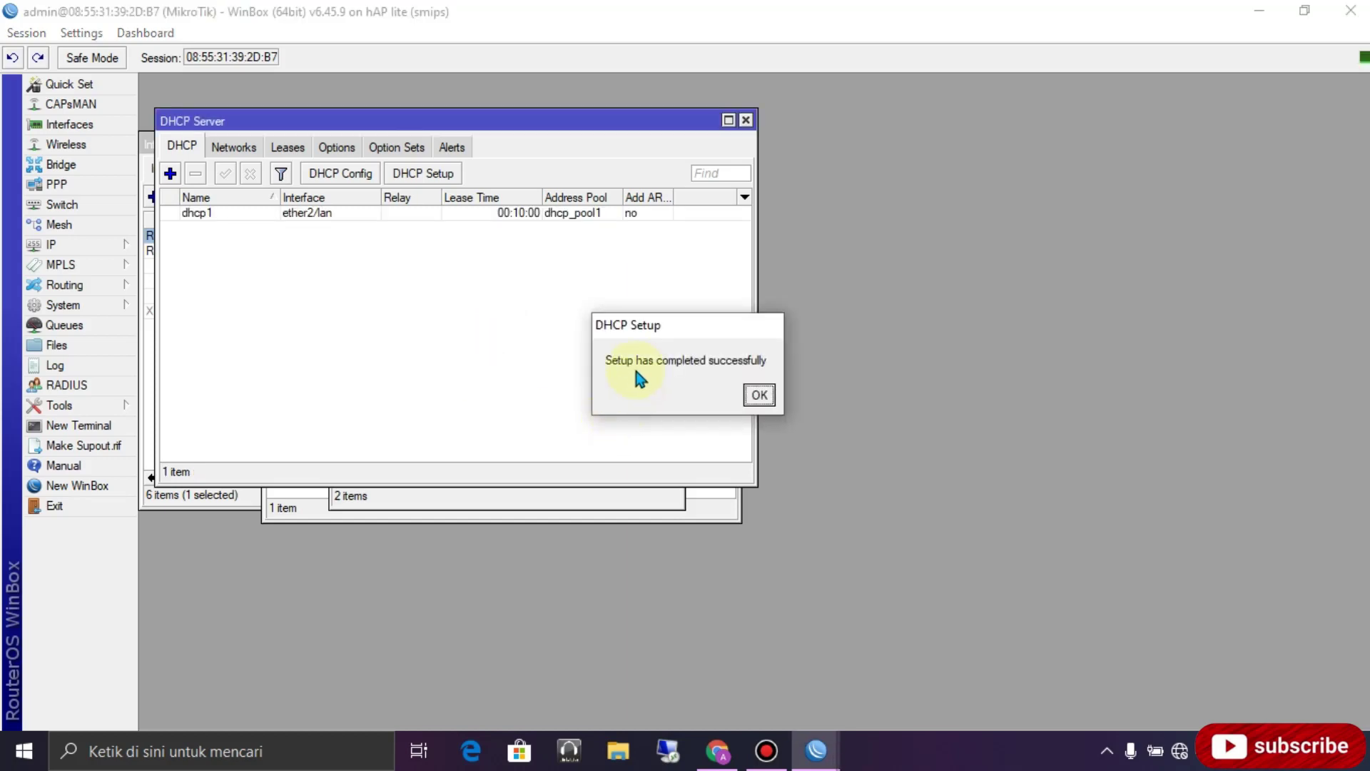
{"action": "left_click", "coordinate": [760, 395]}
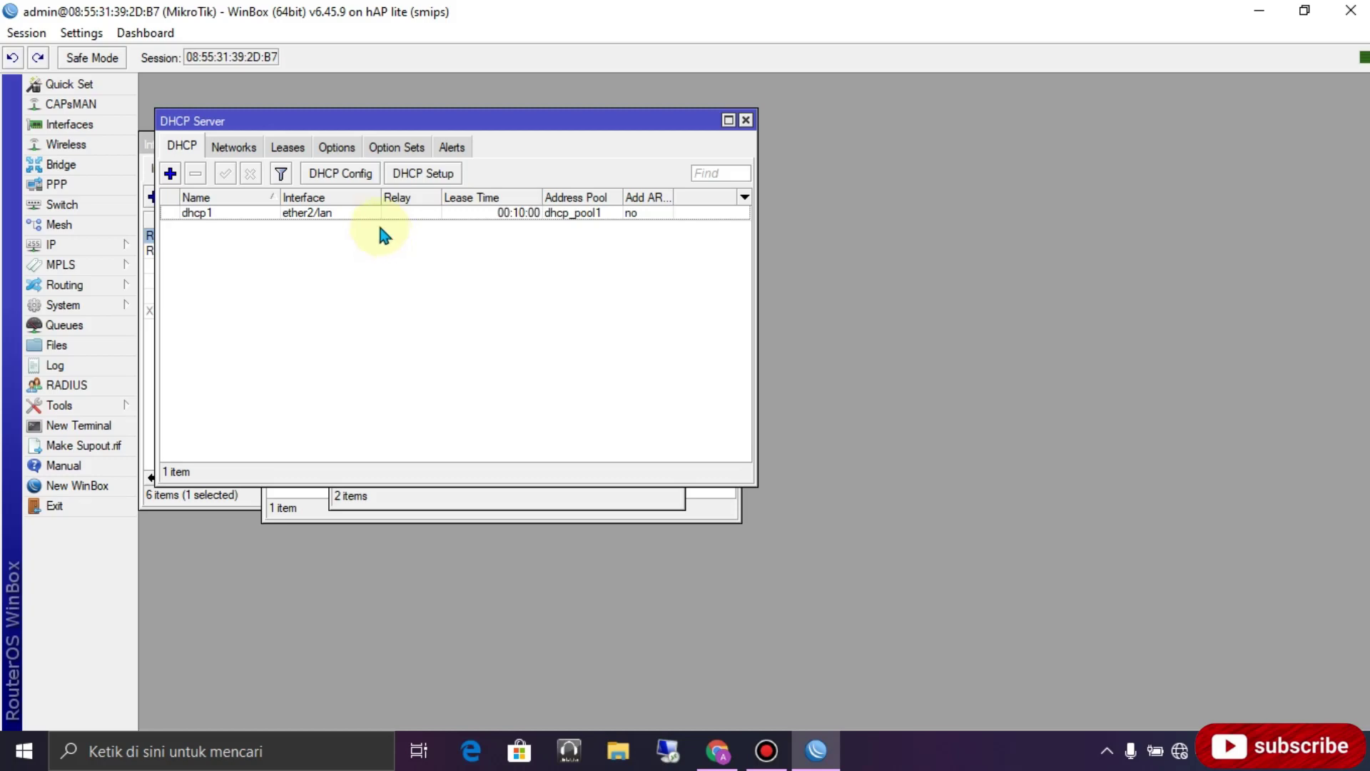
- Set the router's DNS servers to 8.8.8.8 and 8.8.4.4
{"action": "left_click", "coordinate": [71, 245]}
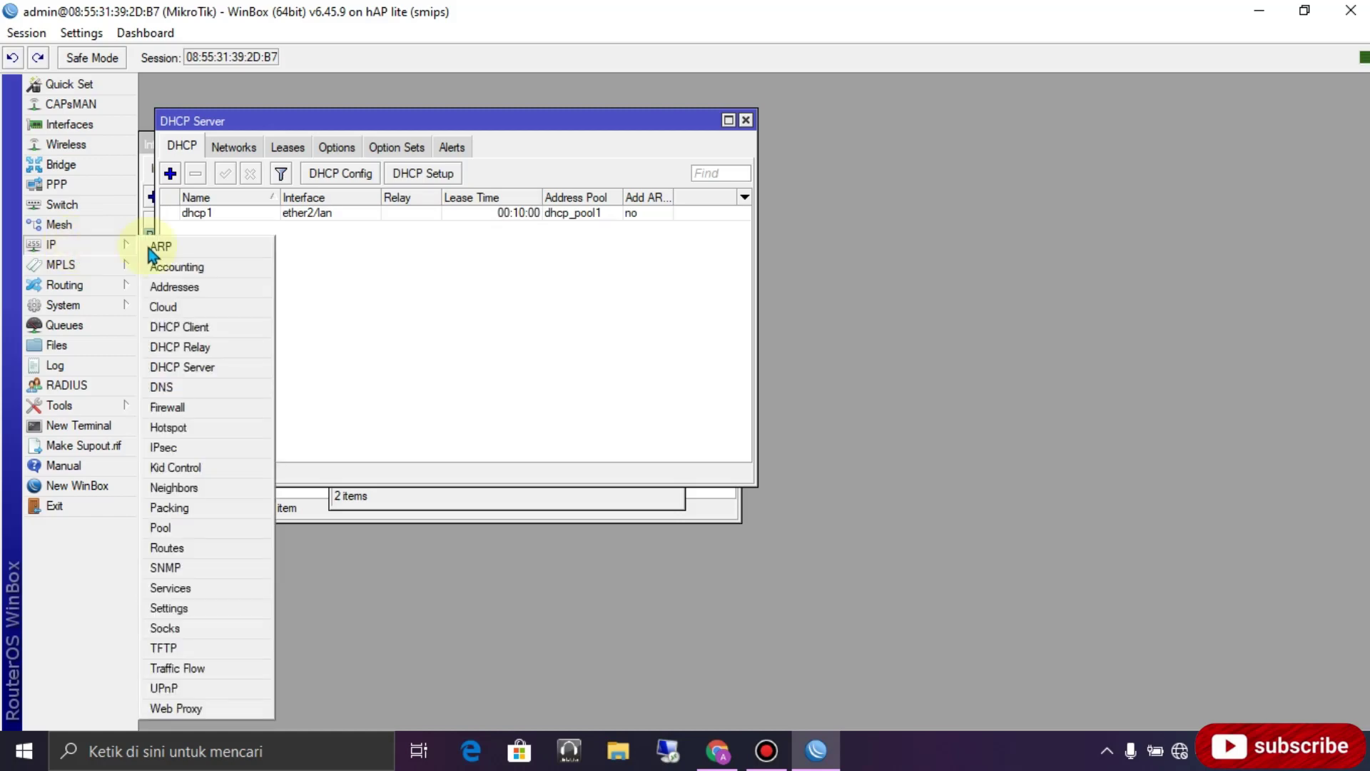
{"action": "left_click", "coordinate": [162, 388]}
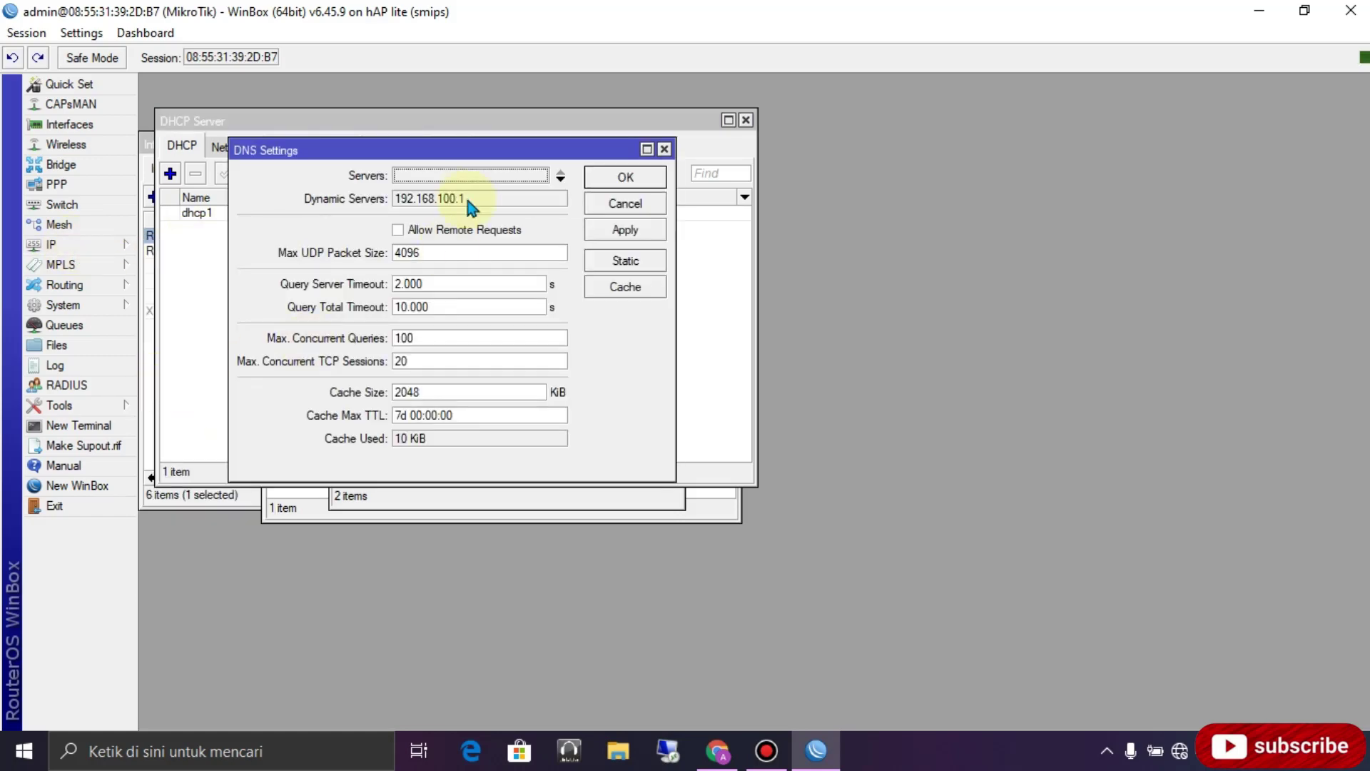
{"action": "left_click", "coordinate": [525, 175]}
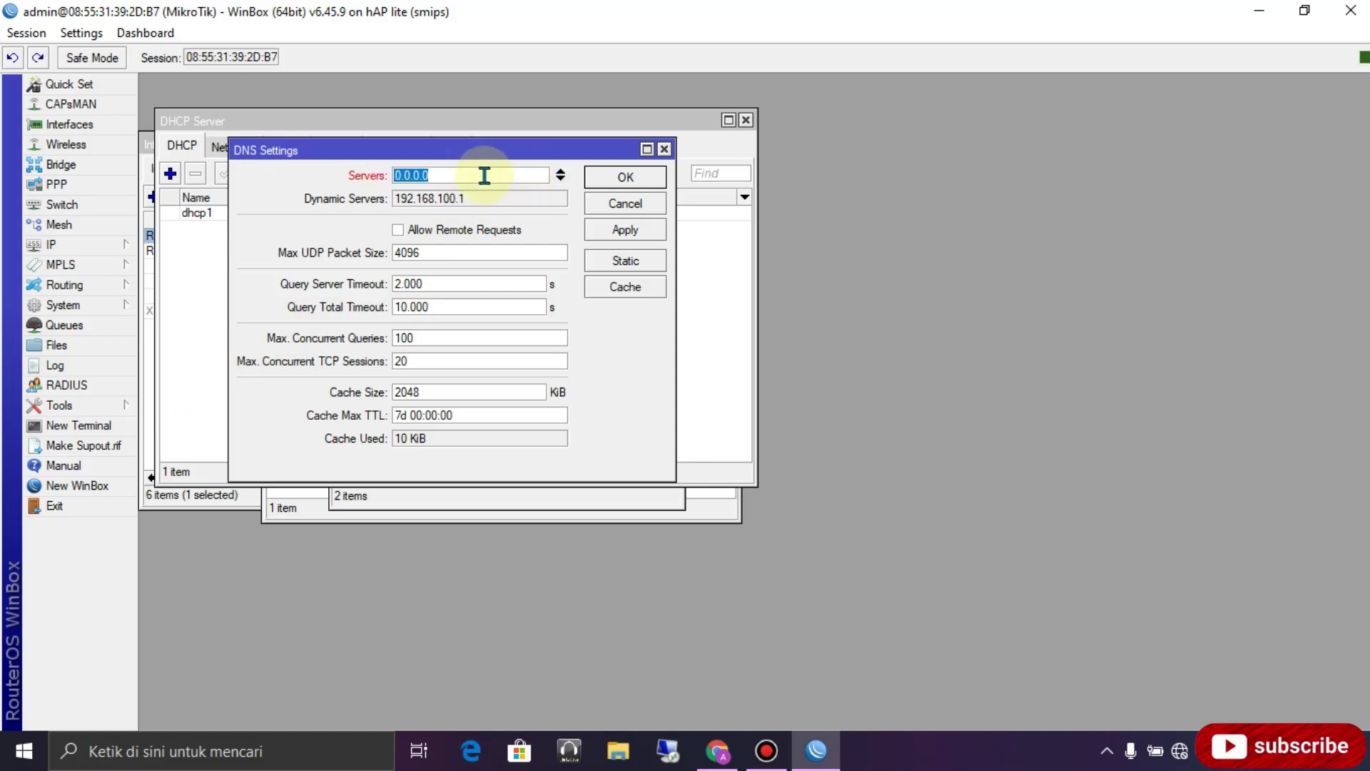
{"action": "type", "text": "8.8.8.8"}
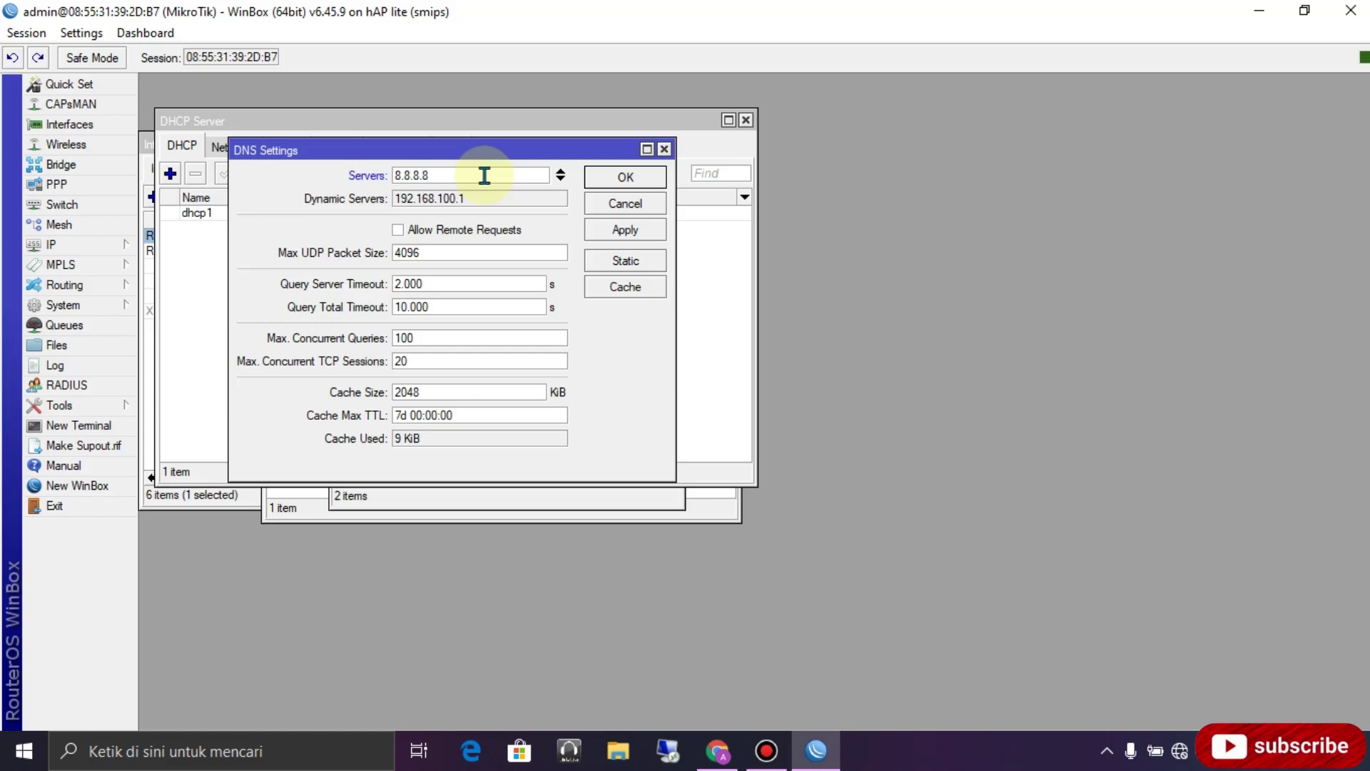
{"action": "left_click", "coordinate": [561, 184]}
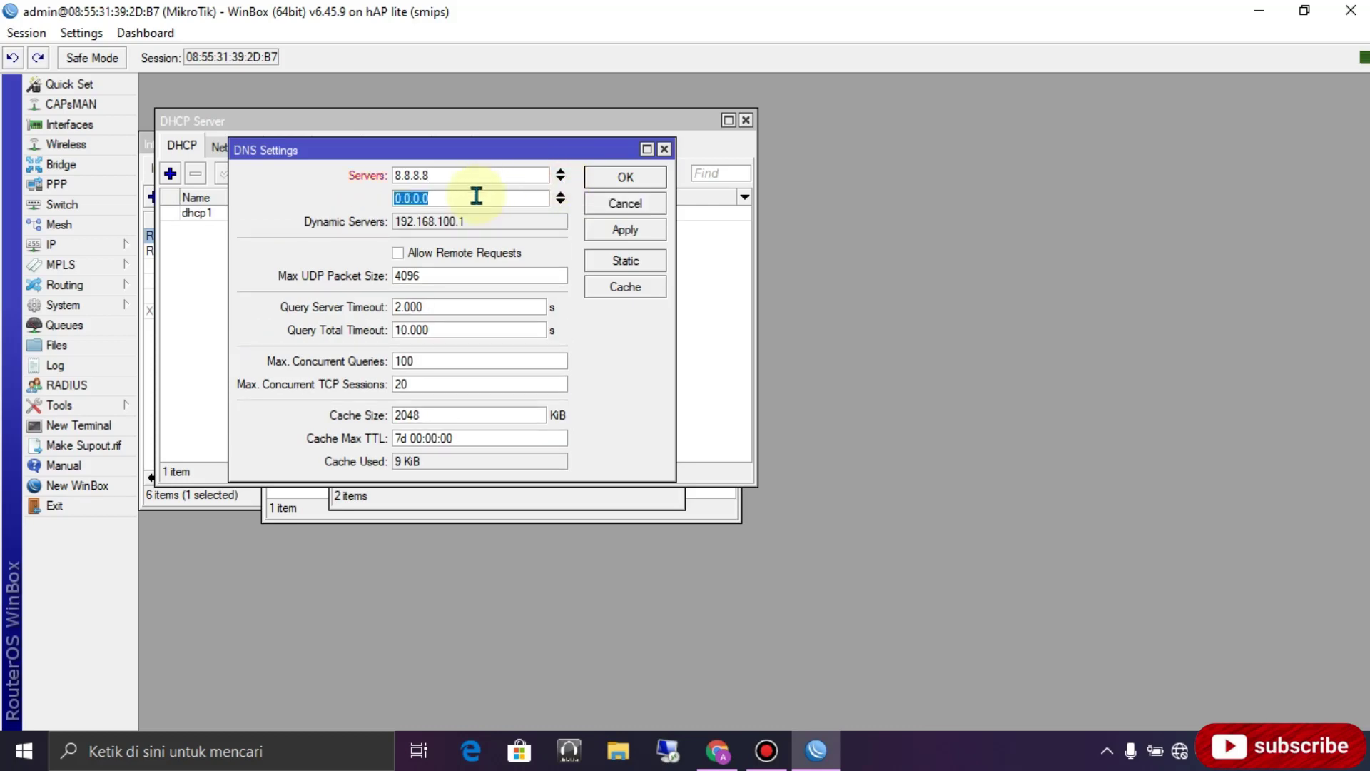
{"action": "type", "text": "8.8.4.4"}
{"action": "left_click", "coordinate": [612, 230]}
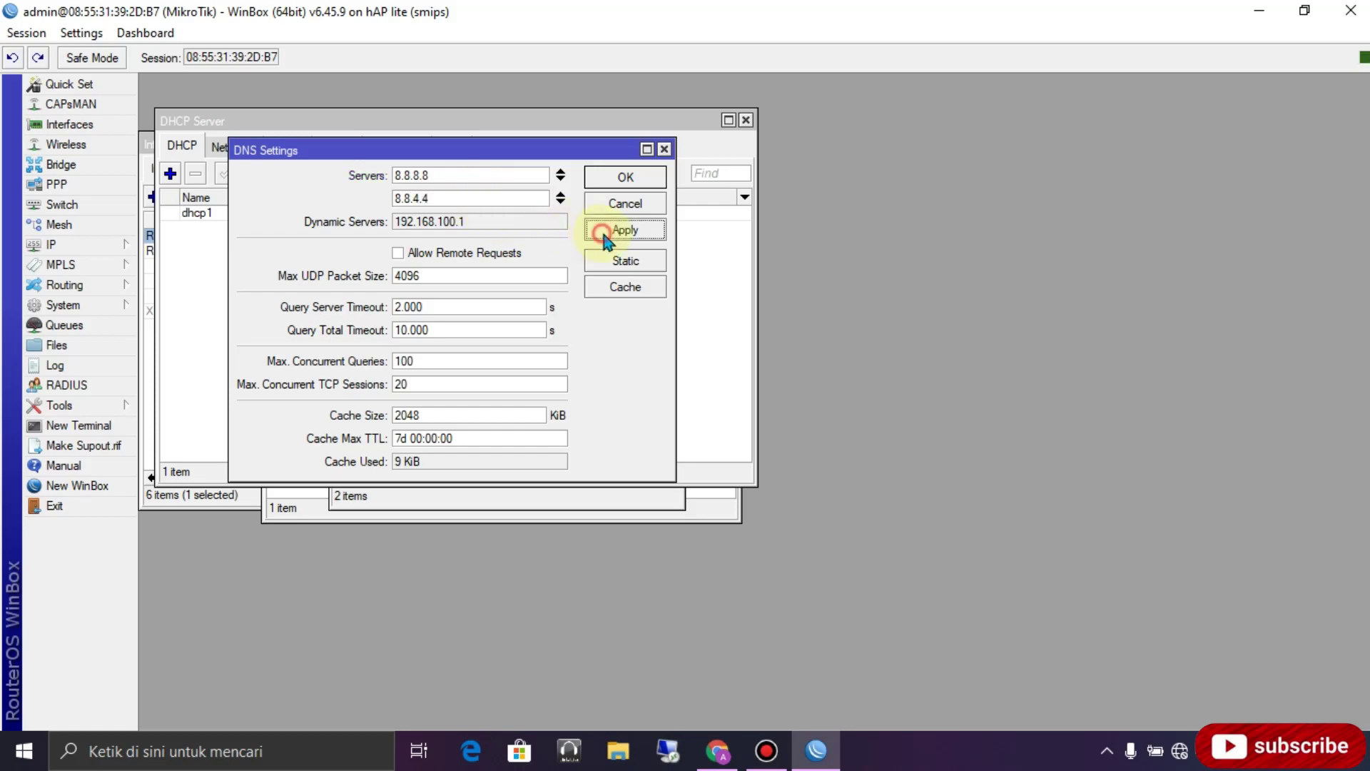
{"action": "left_click", "coordinate": [625, 182]}
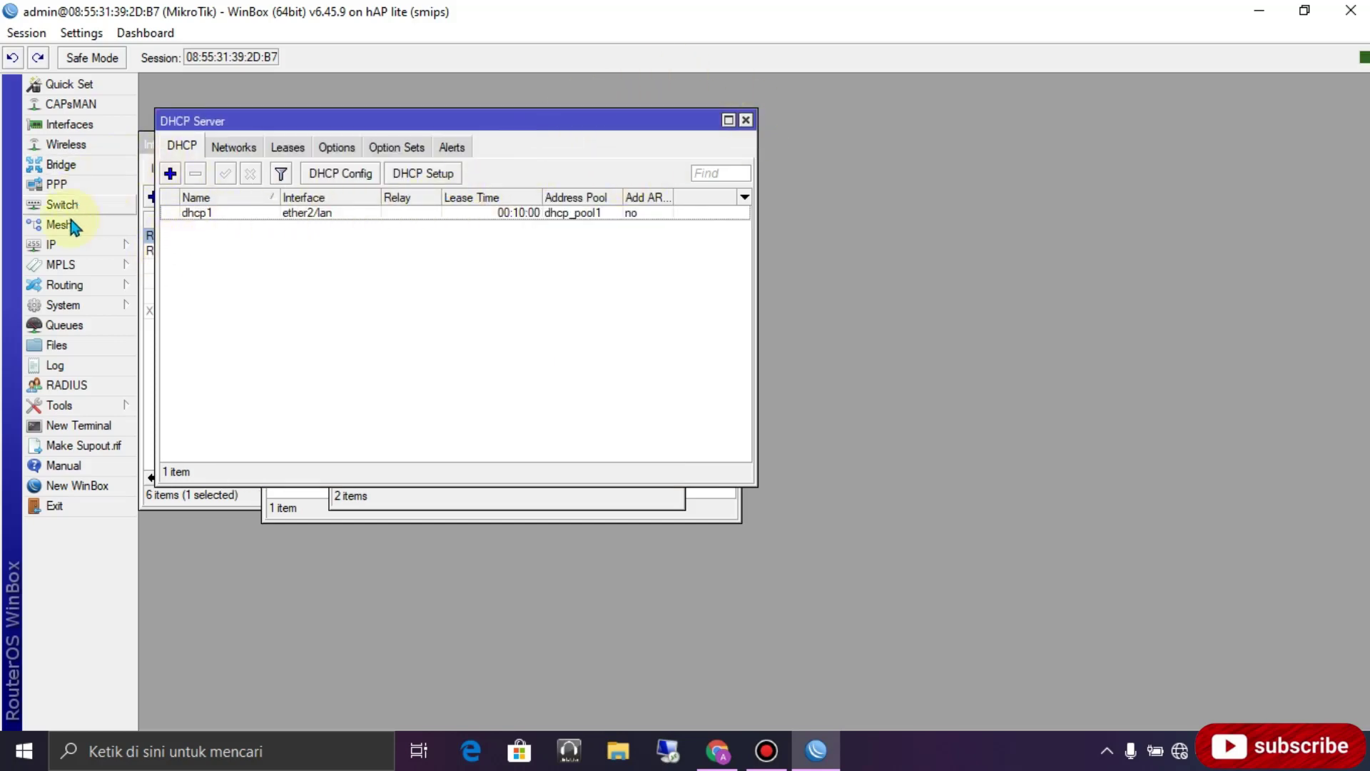
- Start a new firewall NAT rule with its action set to masquerade and logging left off
{"action": "left_click", "coordinate": [63, 252]}
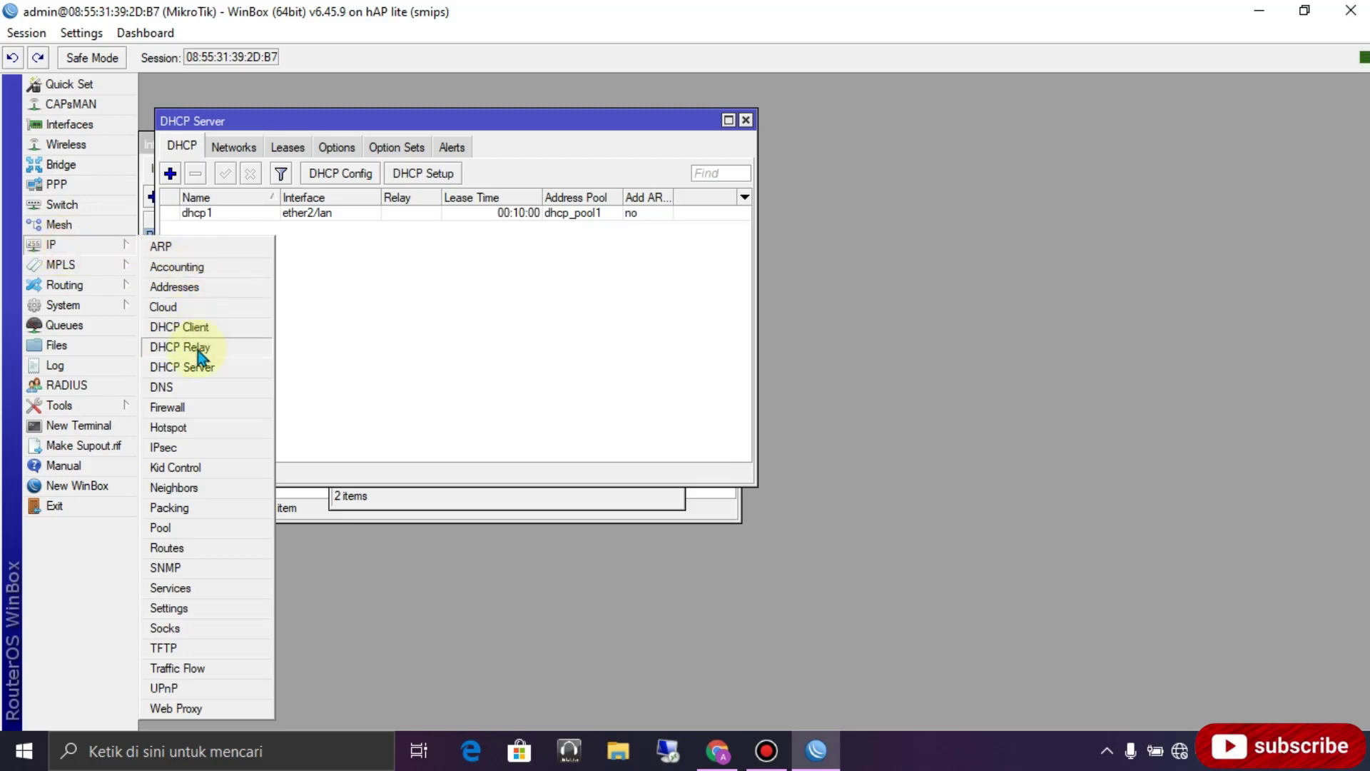
{"action": "left_click", "coordinate": [167, 408]}
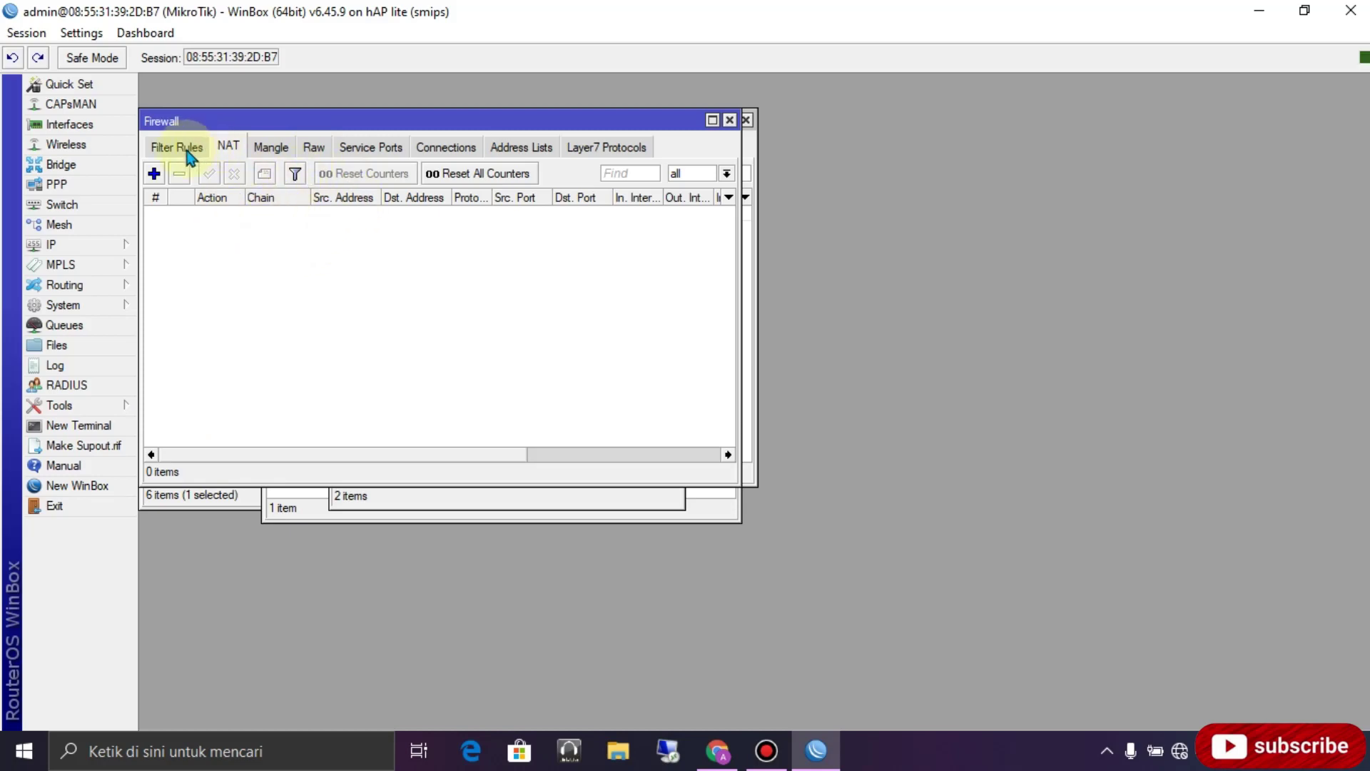
{"action": "left_click", "coordinate": [230, 148]}
{"action": "left_click", "coordinate": [154, 175]}
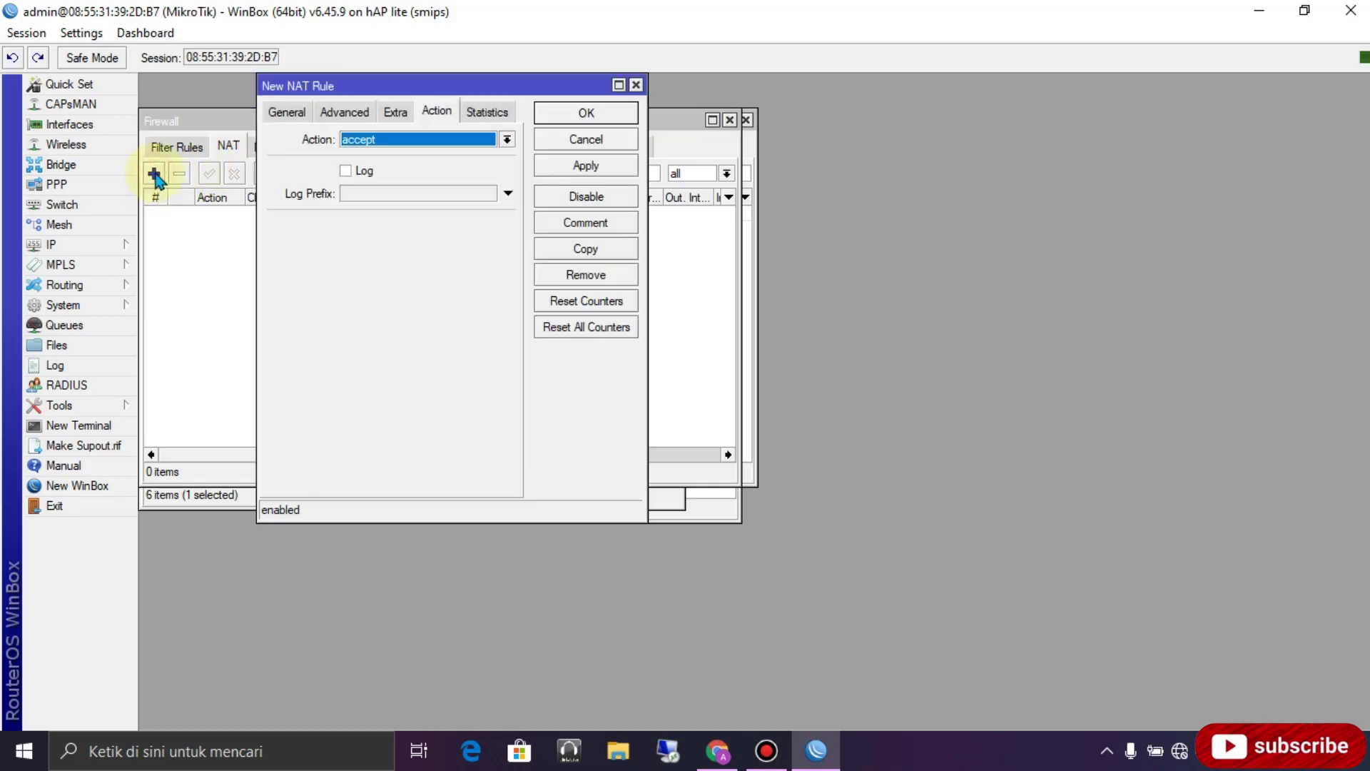
{"action": "left_click", "coordinate": [506, 140]}
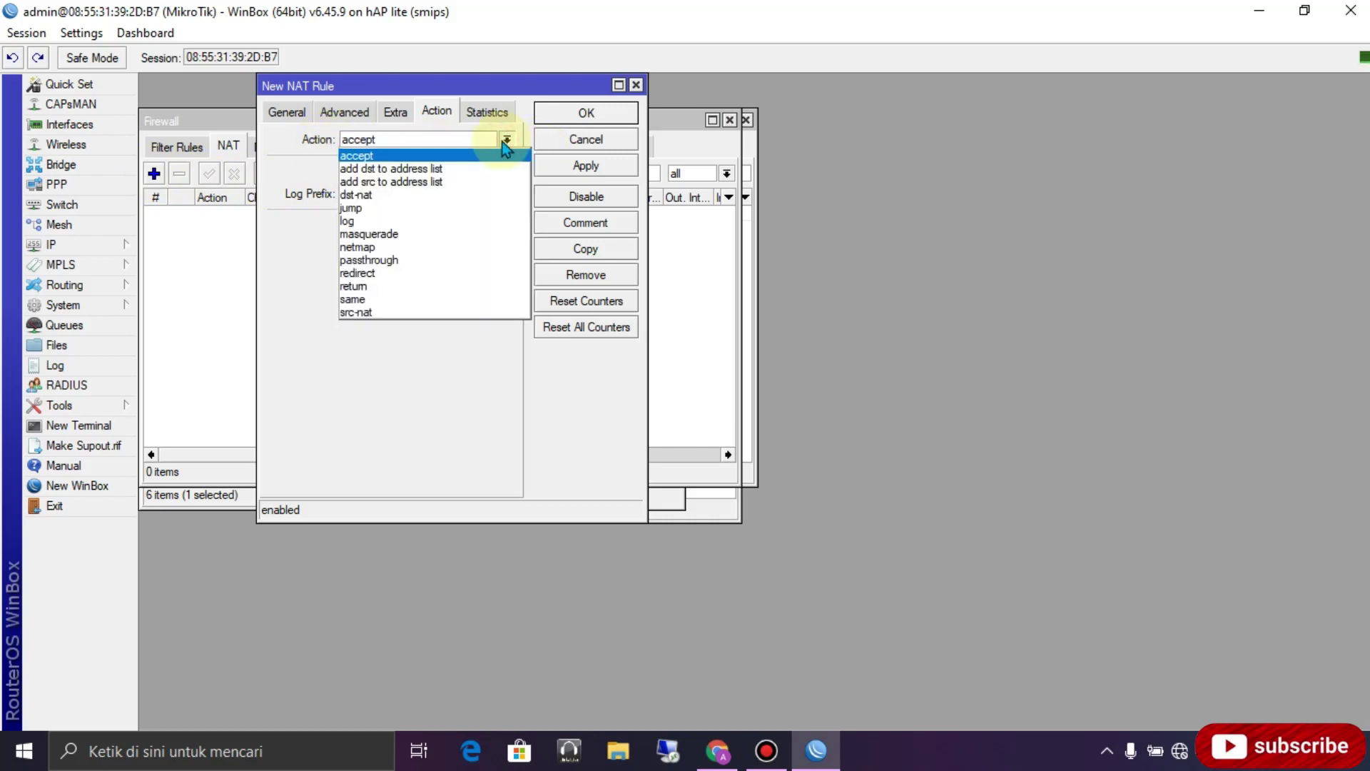
{"action": "left_click", "coordinate": [389, 235]}
{"action": "left_click", "coordinate": [423, 170]}
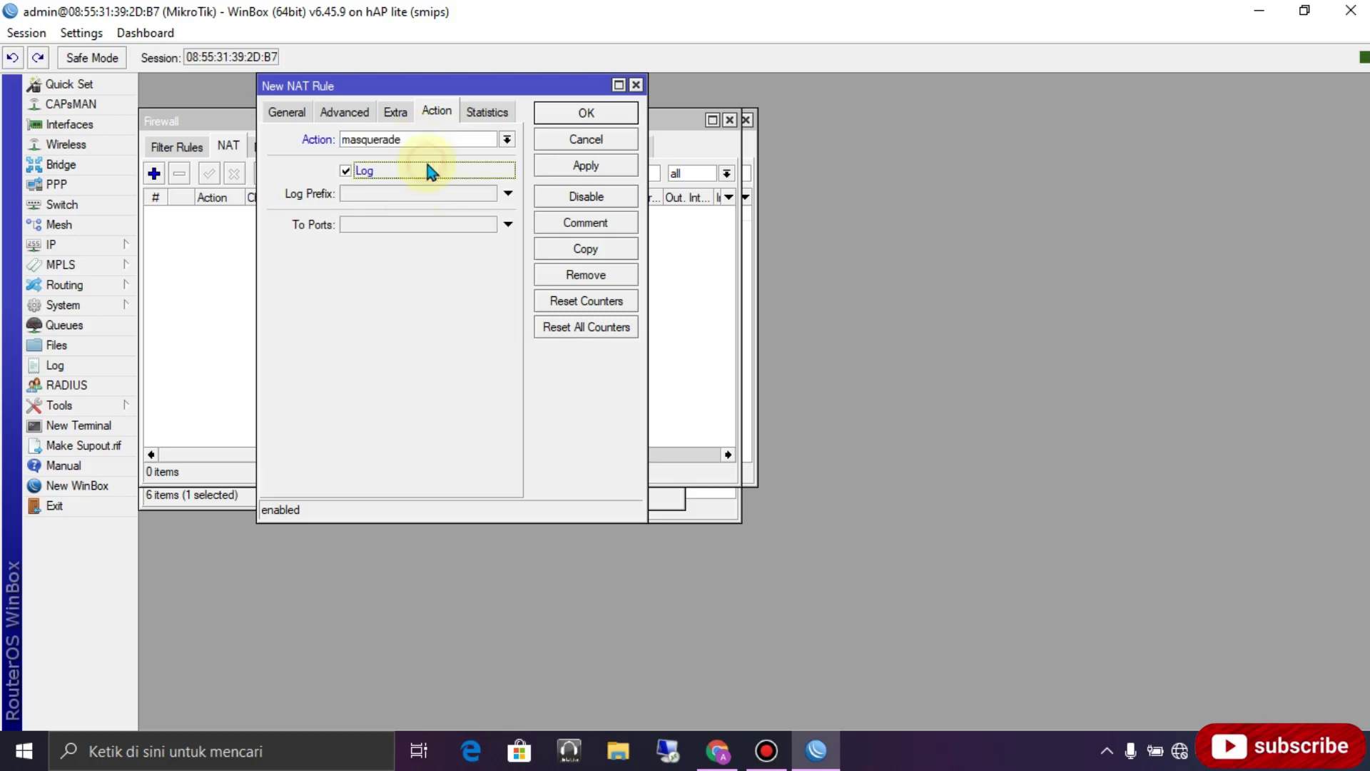
{"action": "left_click", "coordinate": [356, 171]}
- Set the NAT rule's outgoing interface to ether1/internet on the srcnat chain and save the rule
{"action": "left_click", "coordinate": [289, 114]}
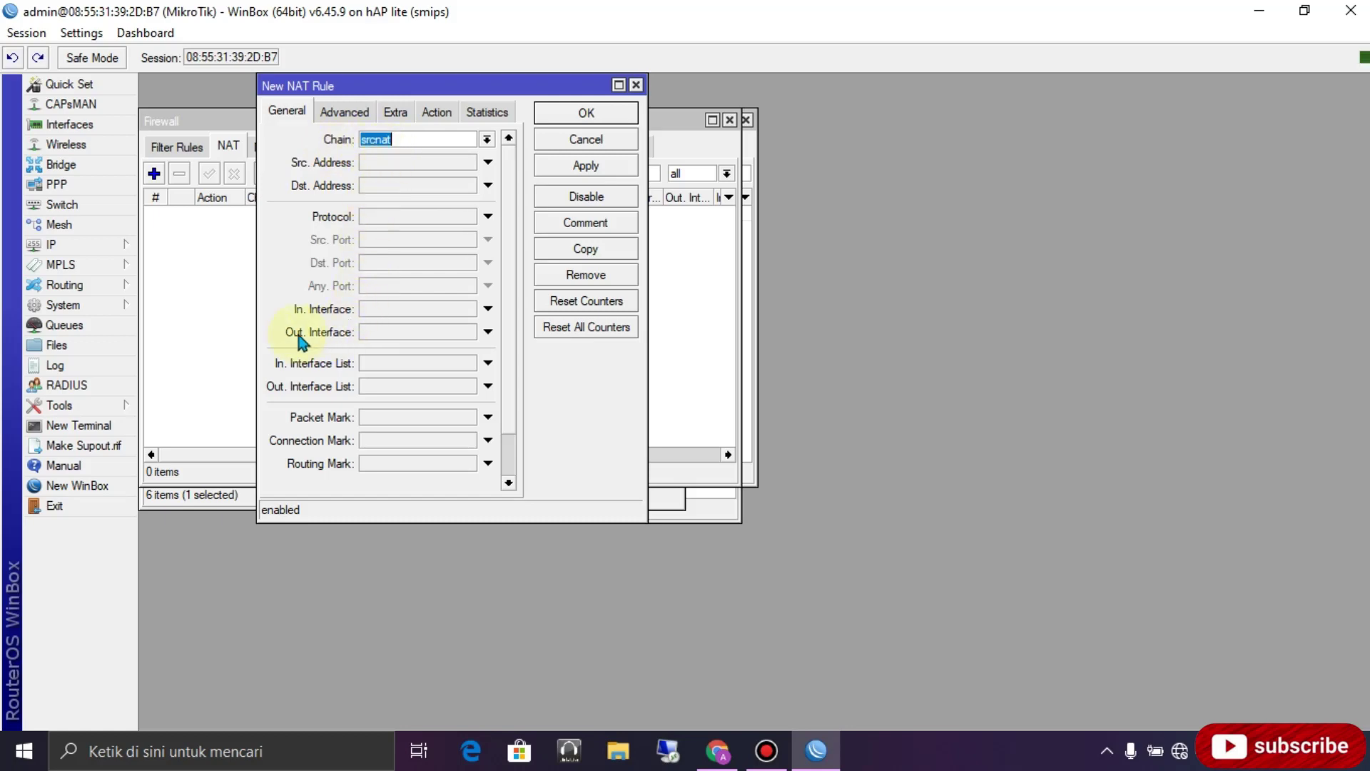
{"action": "left_click", "coordinate": [457, 333]}
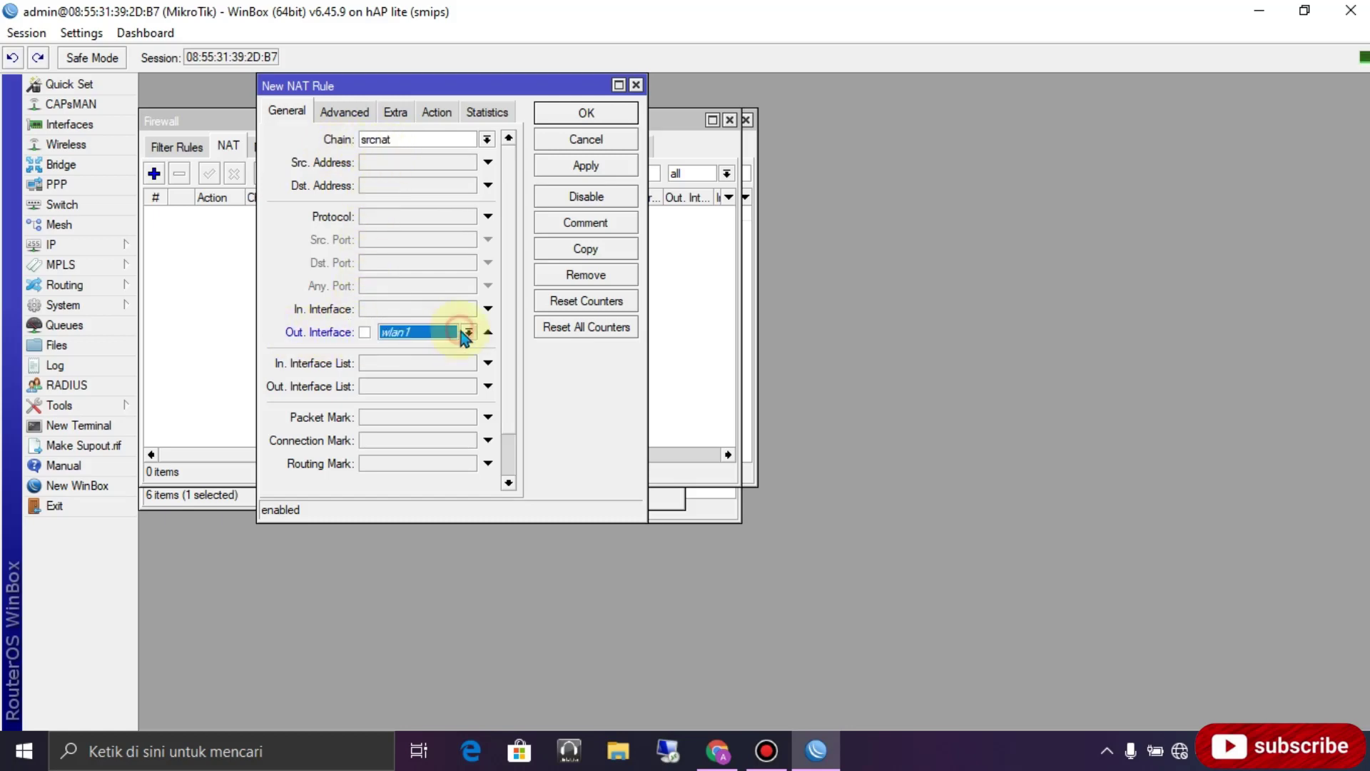
{"action": "left_click", "coordinate": [468, 333]}
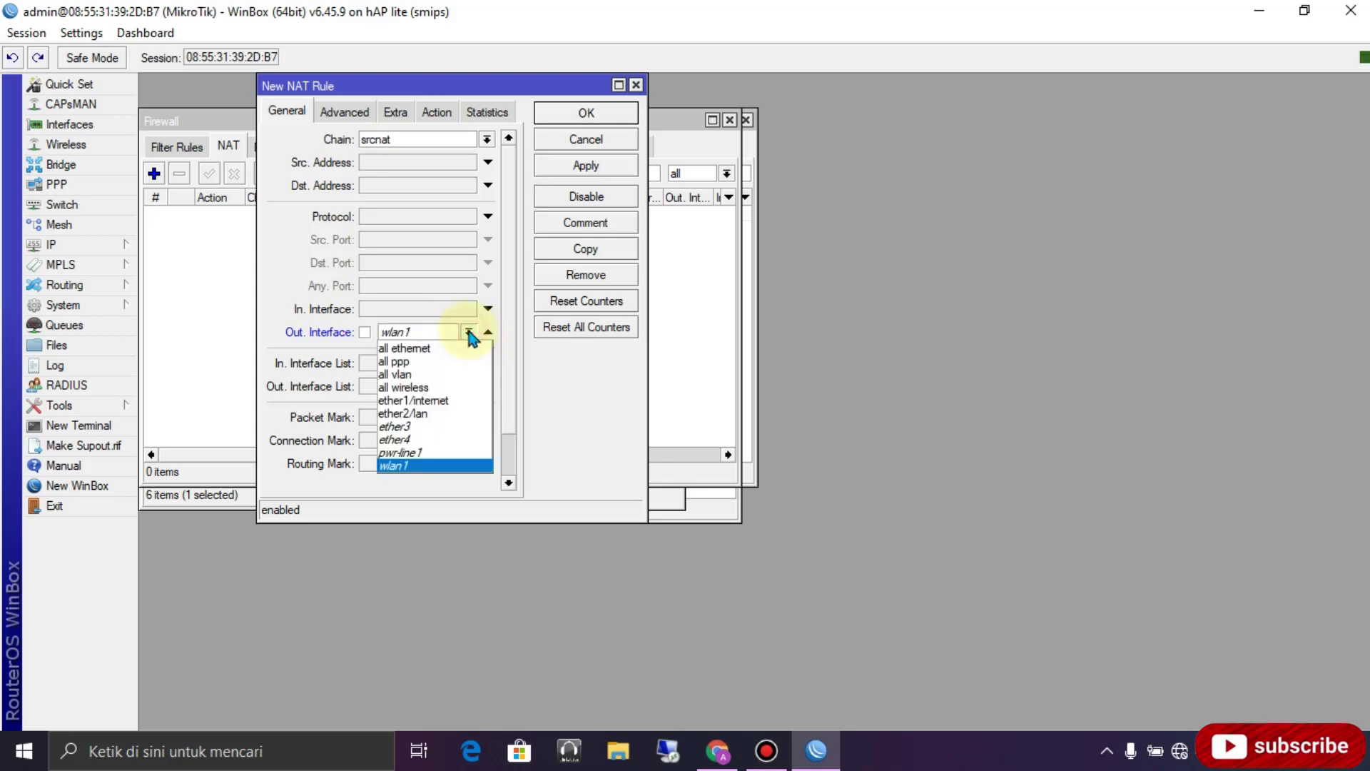
{"action": "left_click", "coordinate": [442, 400]}
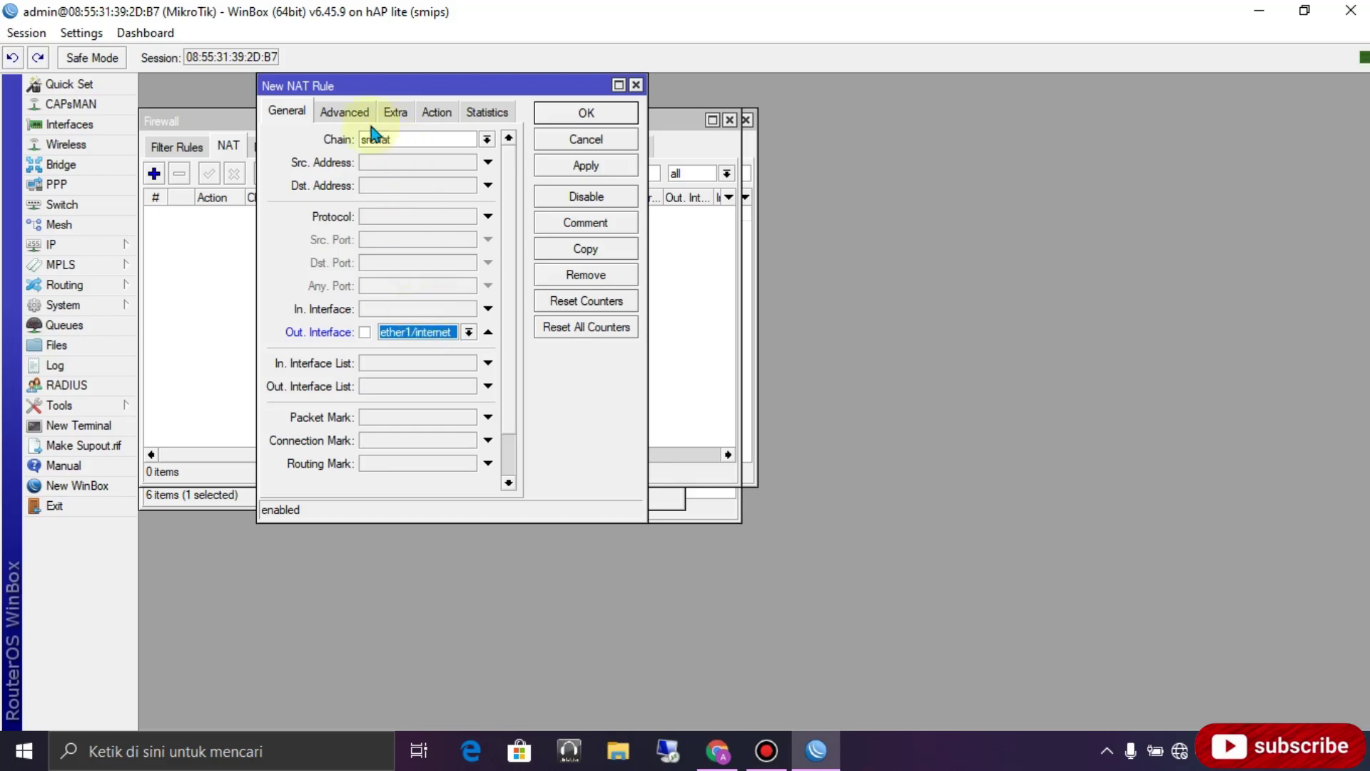
{"action": "left_click", "coordinate": [437, 112]}
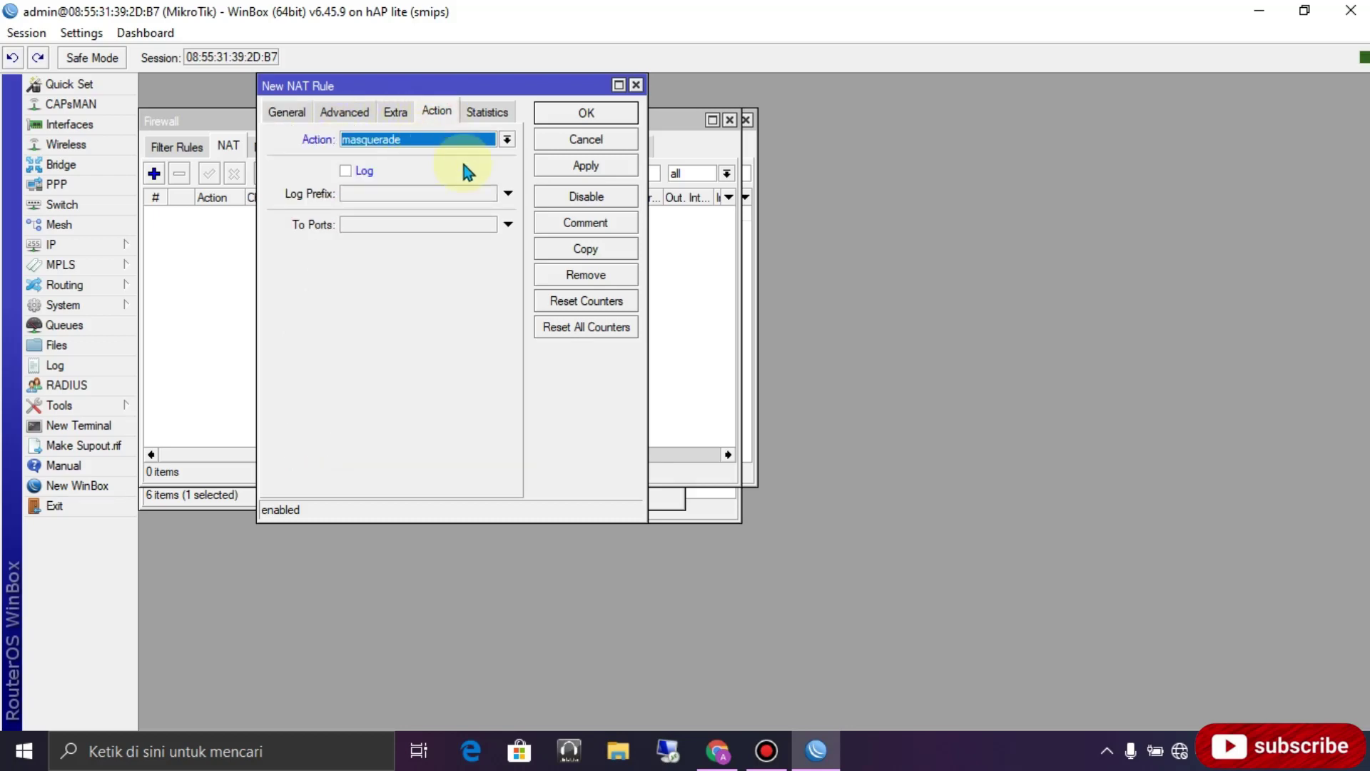
{"action": "left_click", "coordinate": [595, 167]}
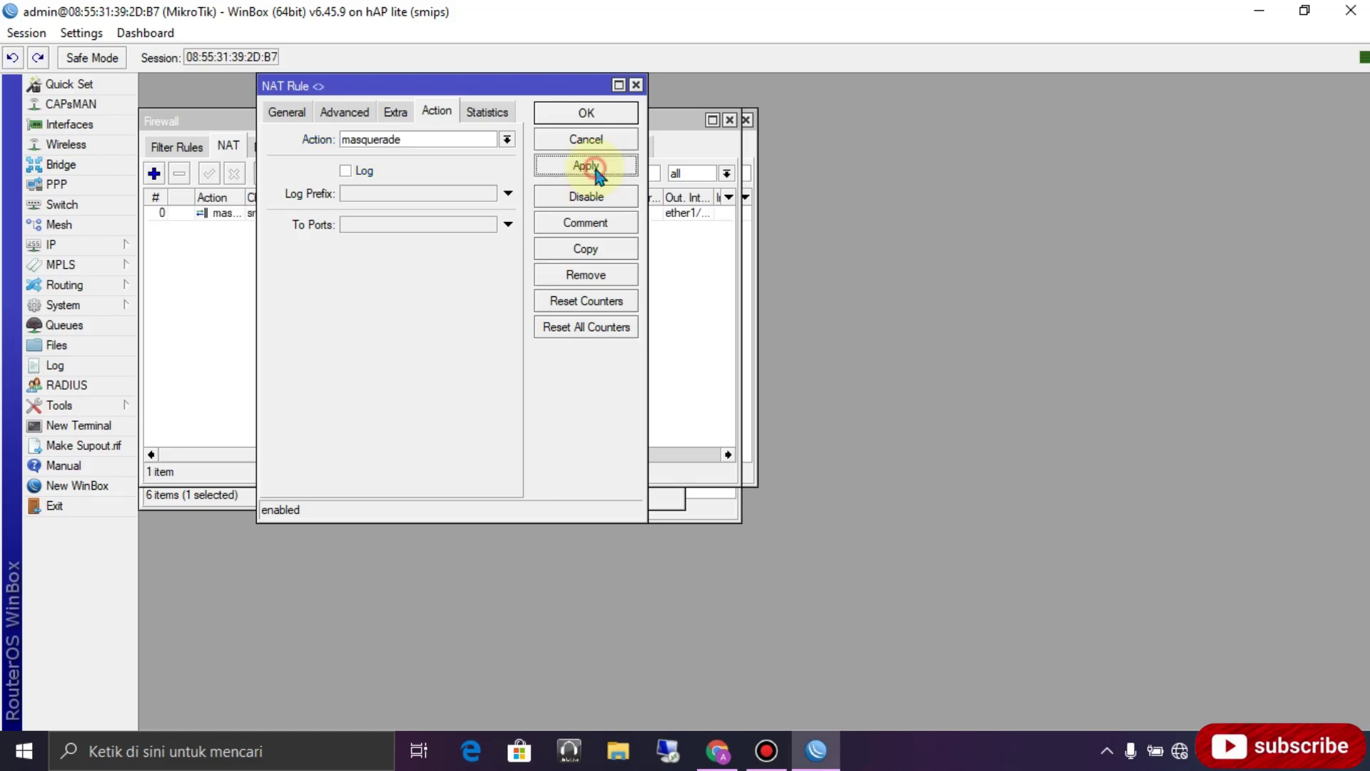
{"action": "left_click", "coordinate": [587, 113]}
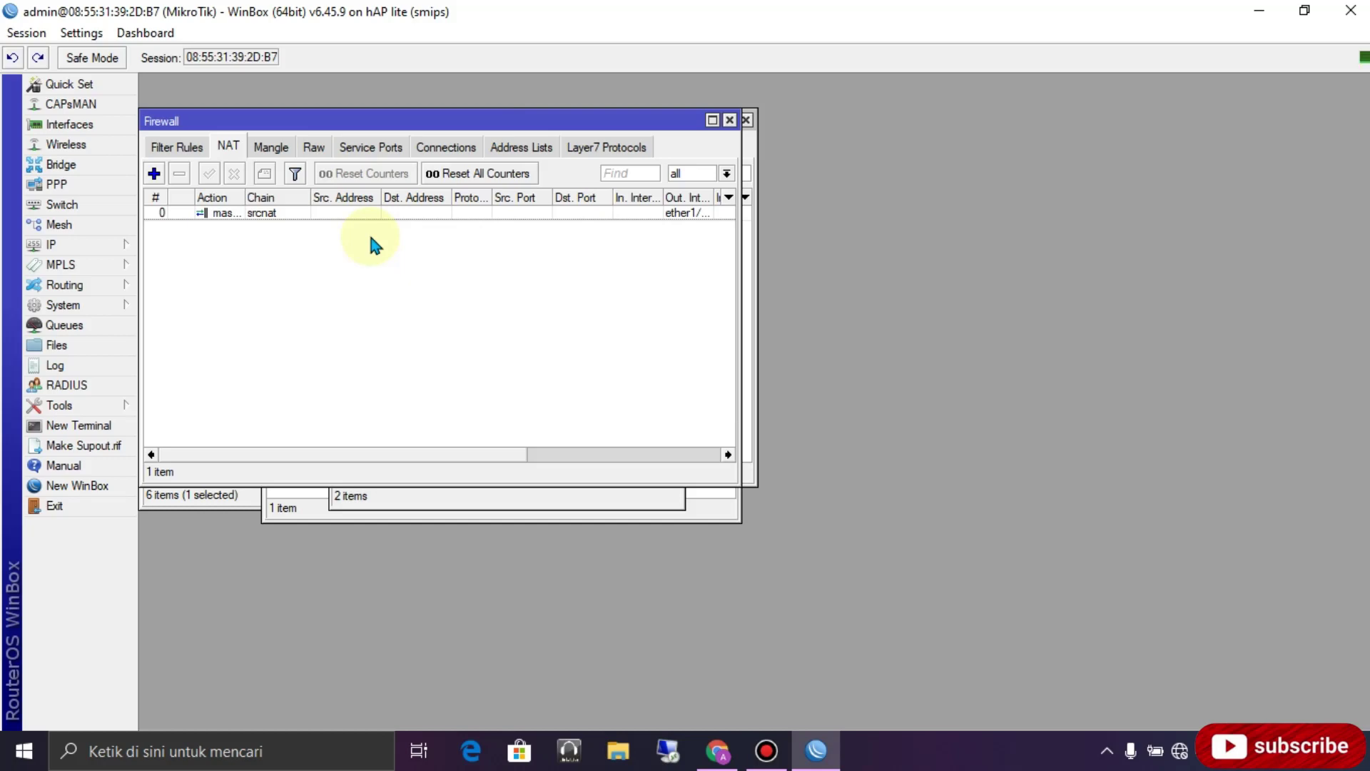
- Ping google.com from a router terminal to test the internet connection, and close the terminal
{"action": "left_click", "coordinate": [78, 428]}
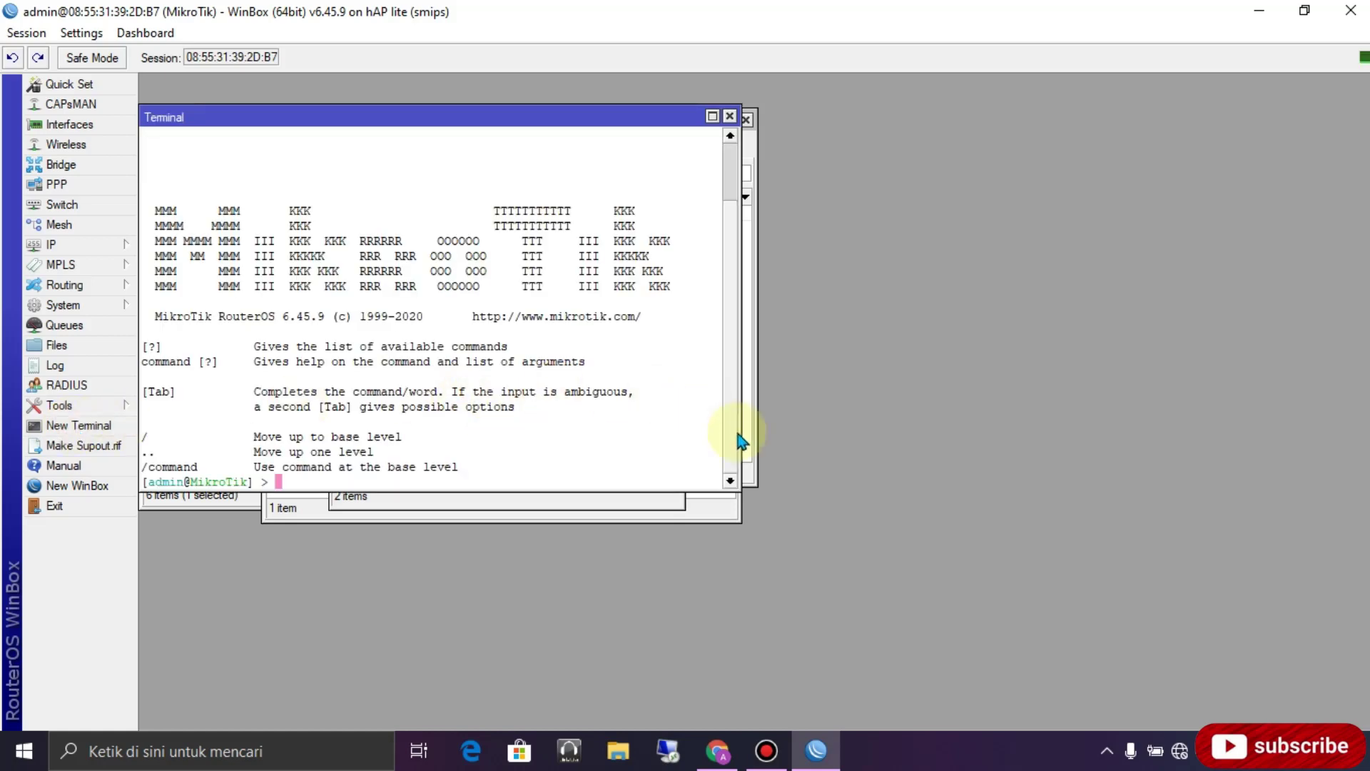
{"action": "type", "text": "ping google.com"}
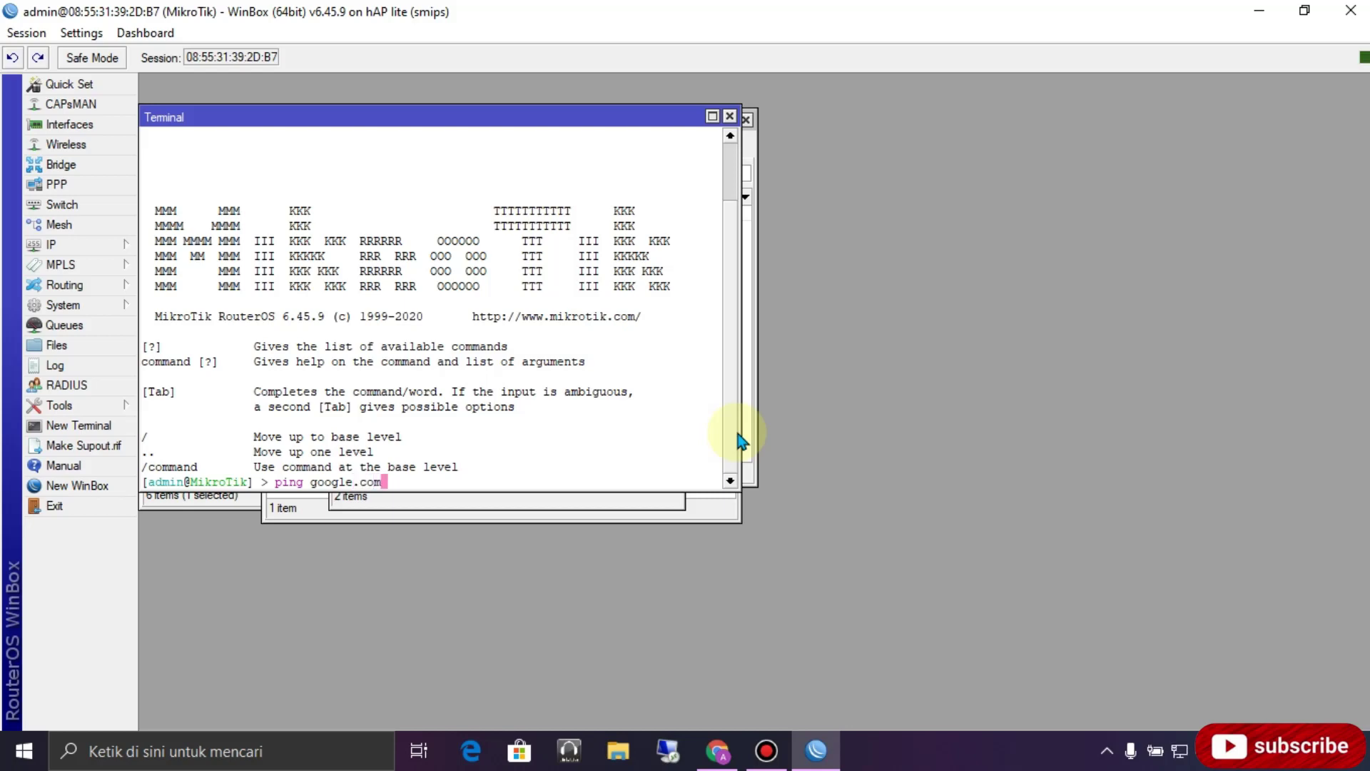
{"action": "key", "text": "Return"}
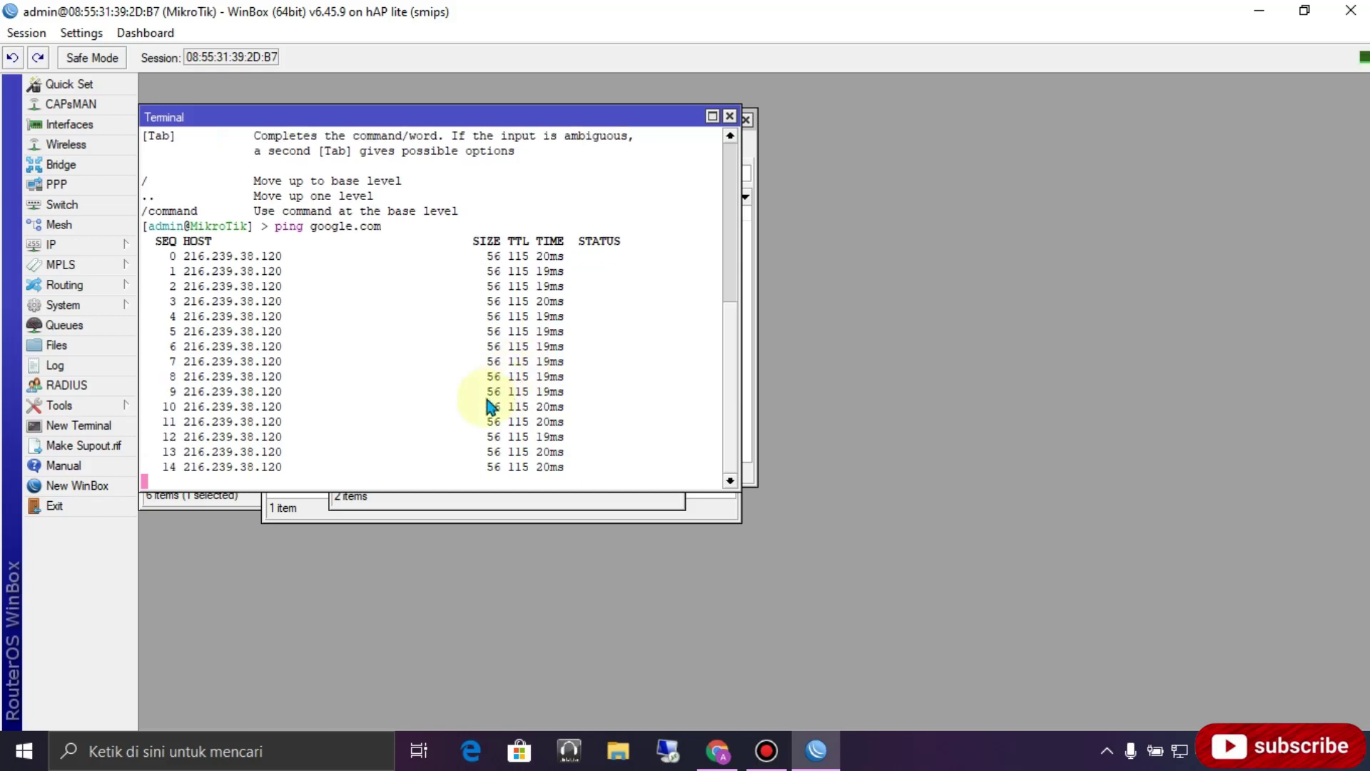
{"action": "left_click", "coordinate": [730, 116]}
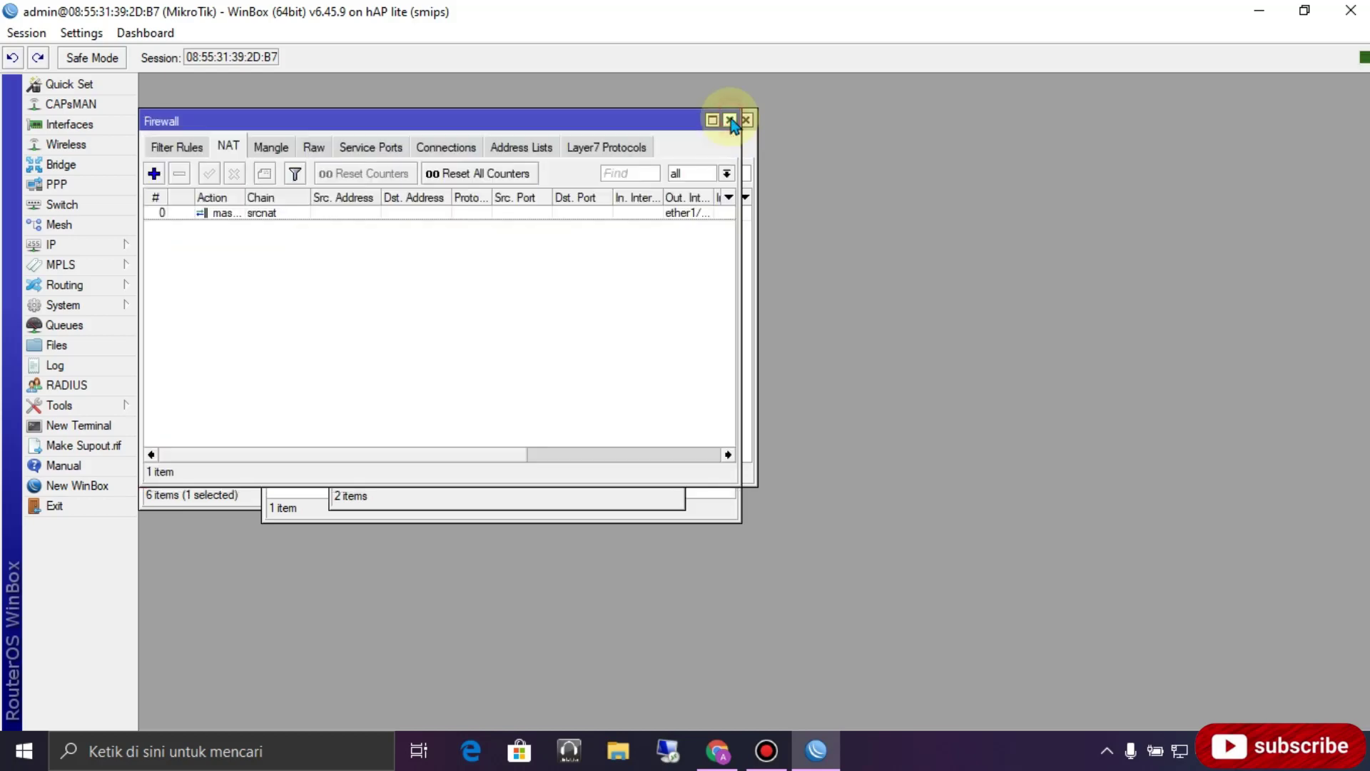
- Close the remaining Firewall, DHCP Server, DHCP Client and Interface List windows to clear the workspace
{"action": "left_click", "coordinate": [733, 120]}
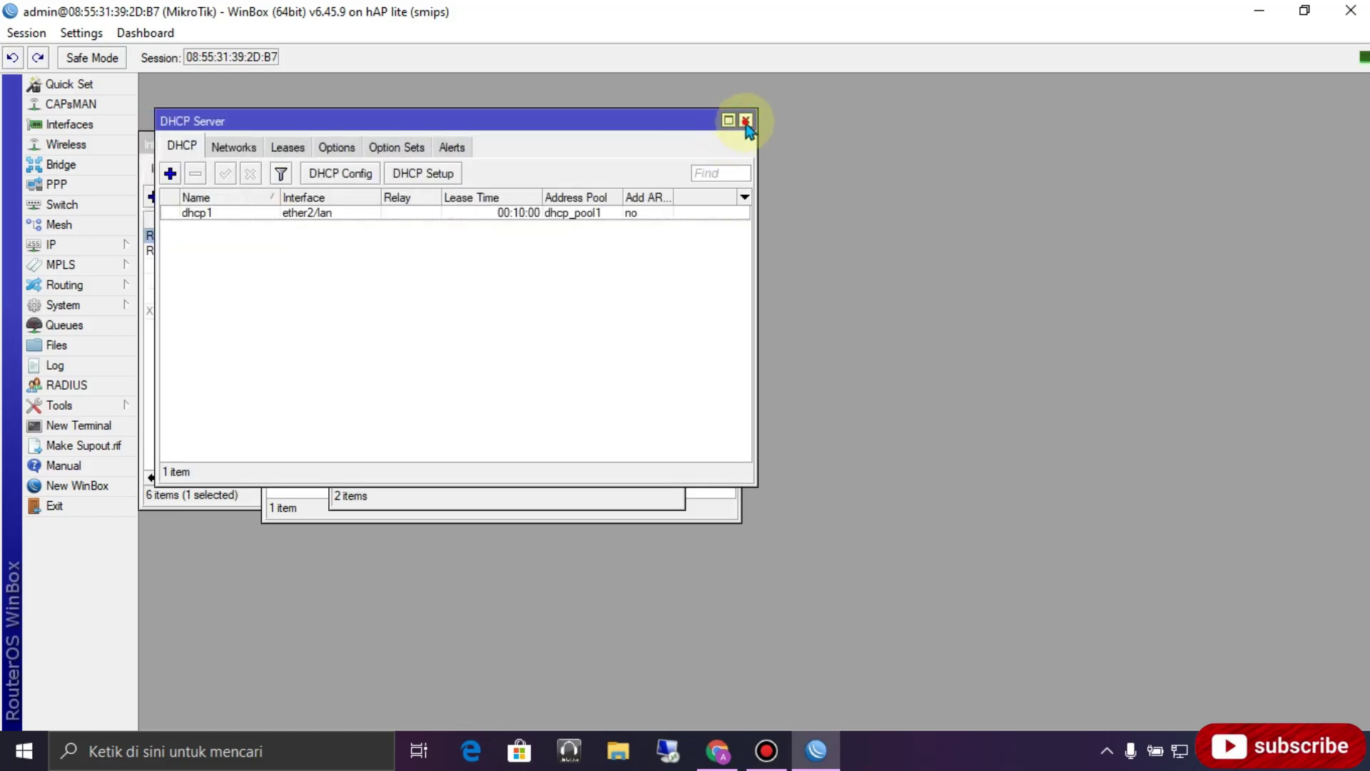
{"action": "left_click", "coordinate": [746, 120]}
{"action": "left_click", "coordinate": [675, 172]}
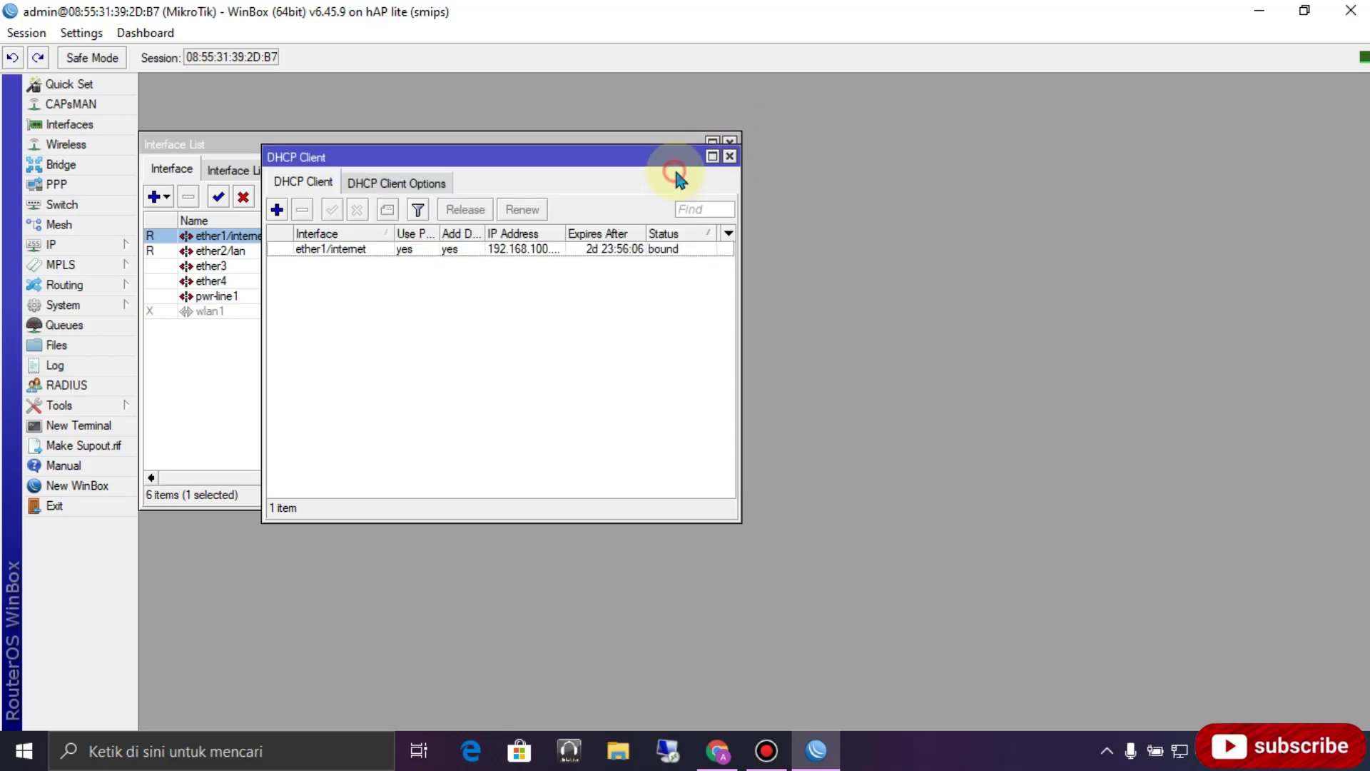
{"action": "left_click", "coordinate": [729, 155]}
{"action": "left_click", "coordinate": [729, 142]}
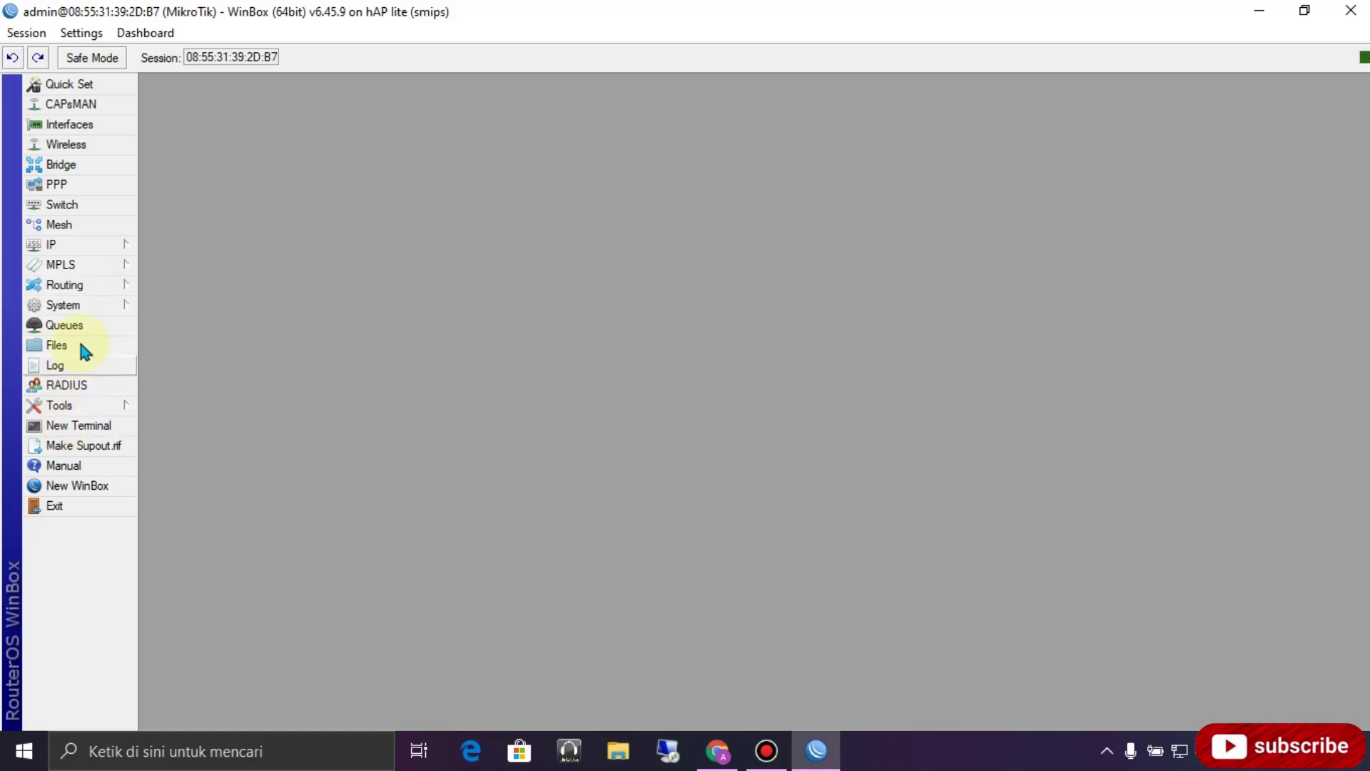
- Start a new router user named xpchannel in the full group
{"action": "left_click", "coordinate": [85, 304]}
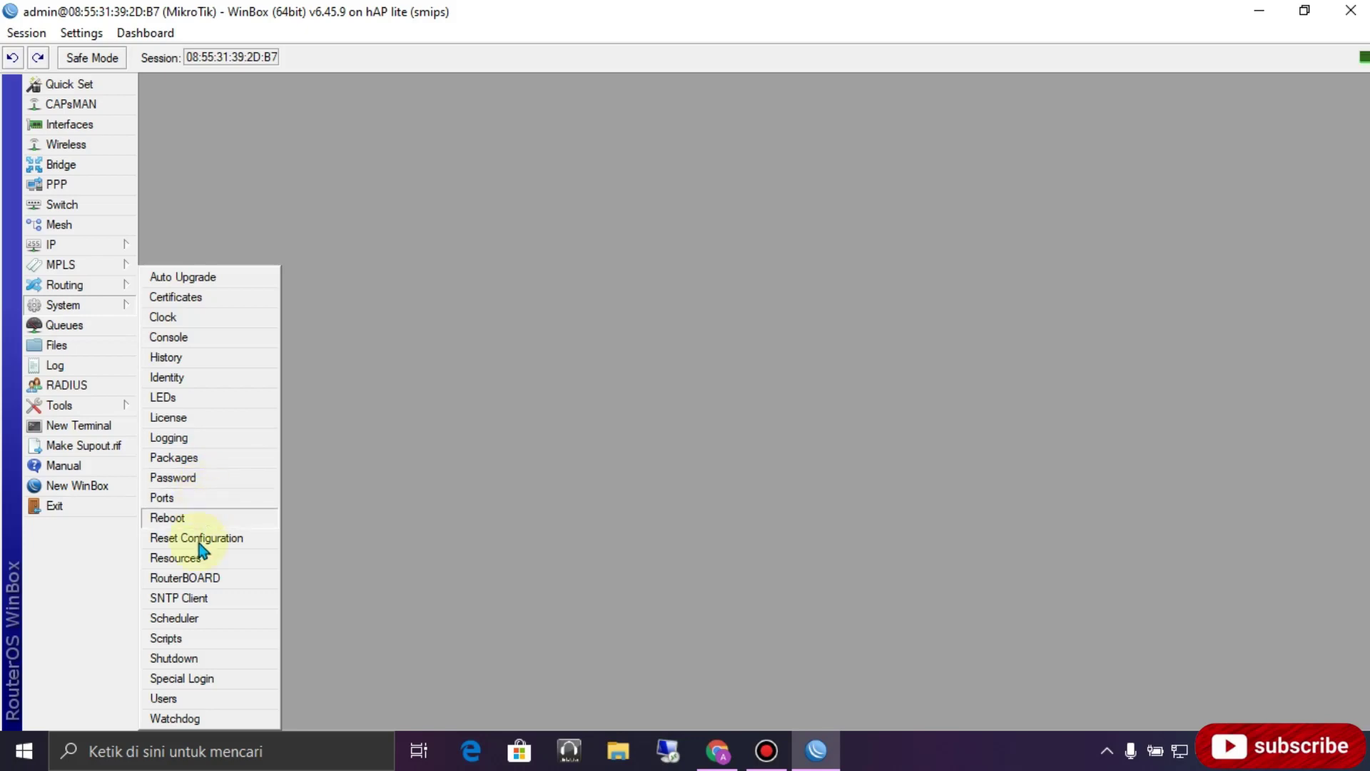
{"action": "left_click", "coordinate": [164, 699]}
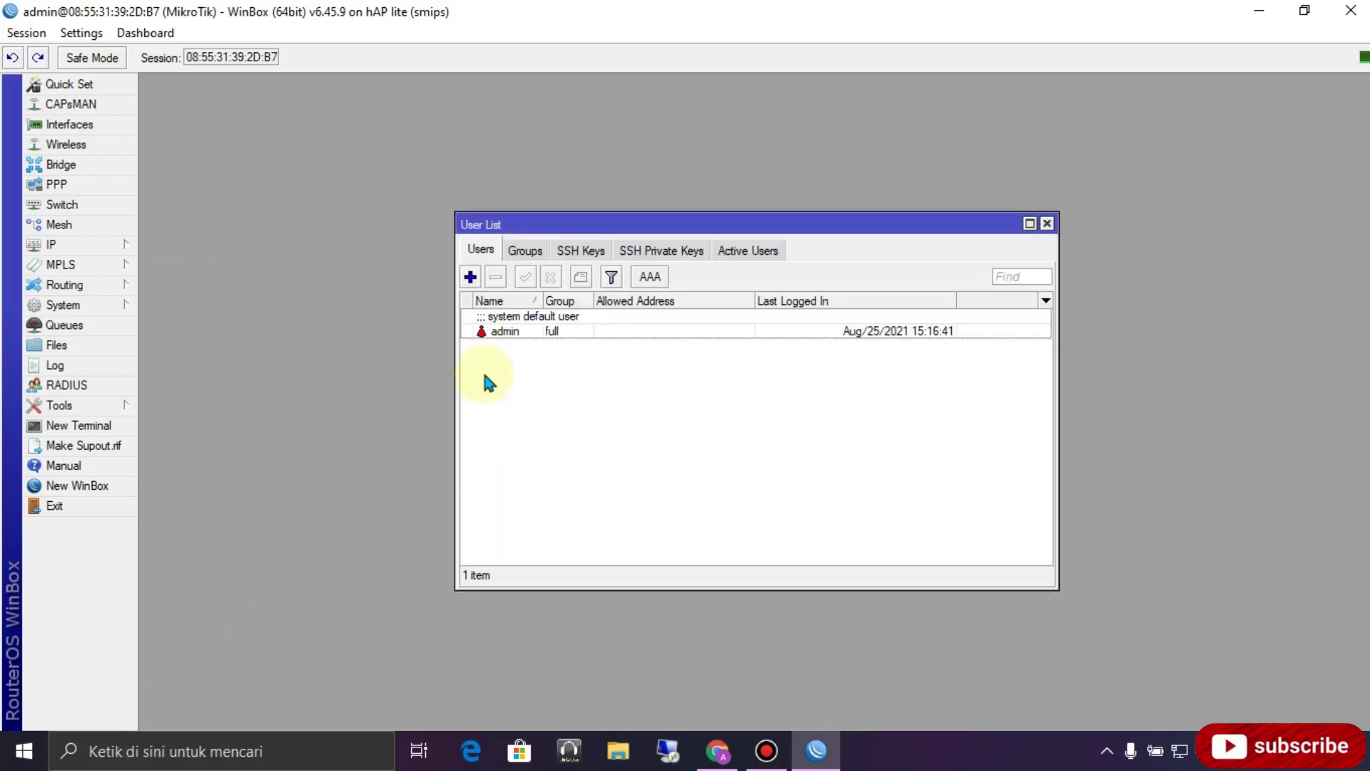
{"action": "left_click", "coordinate": [516, 332]}
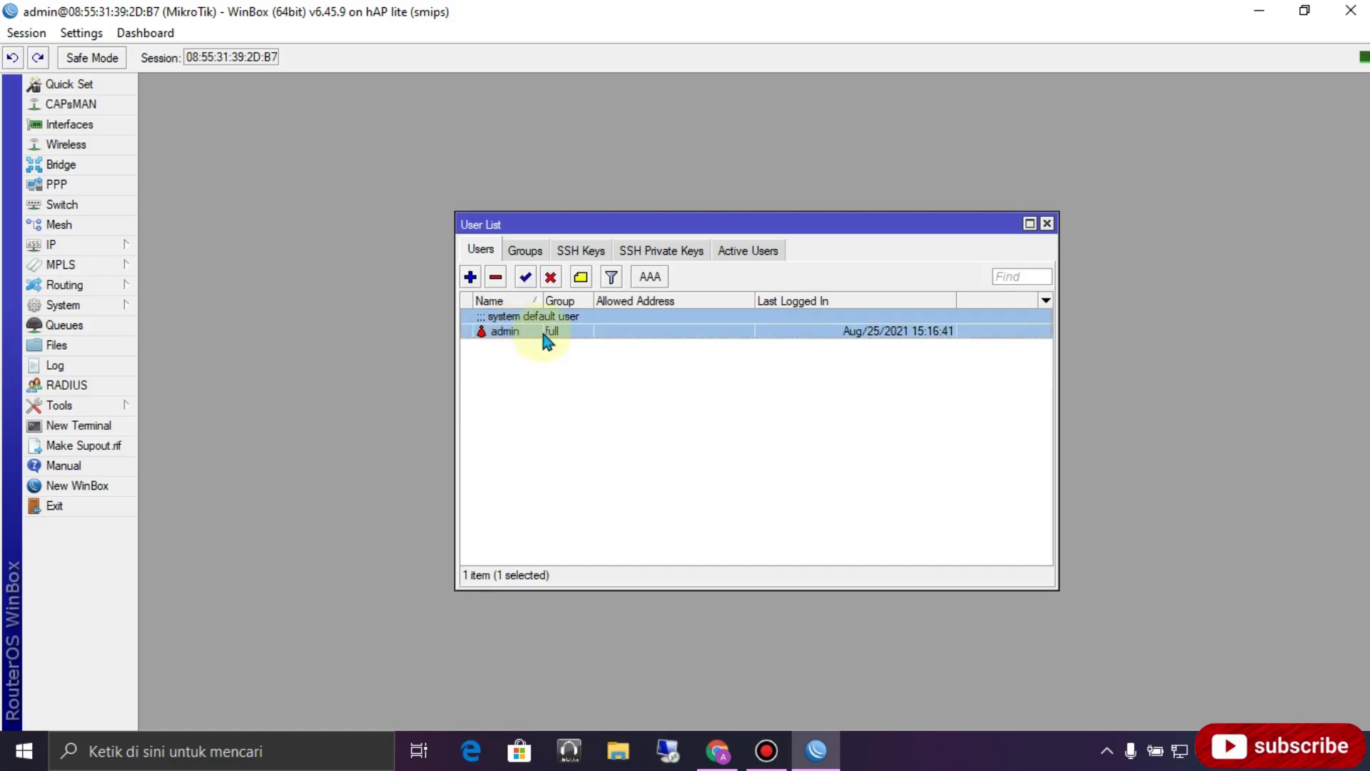
{"action": "left_click", "coordinate": [471, 278]}
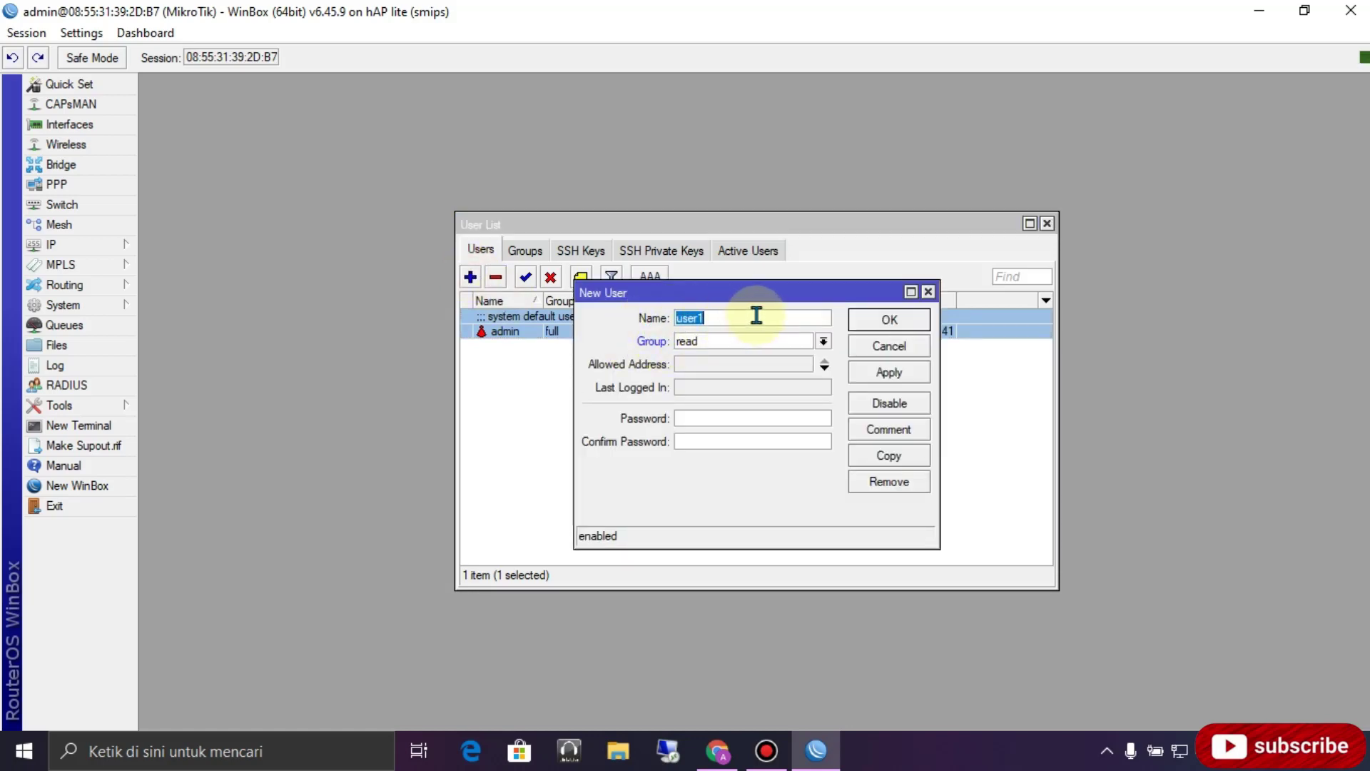
{"action": "type", "text": "xpchannel"}
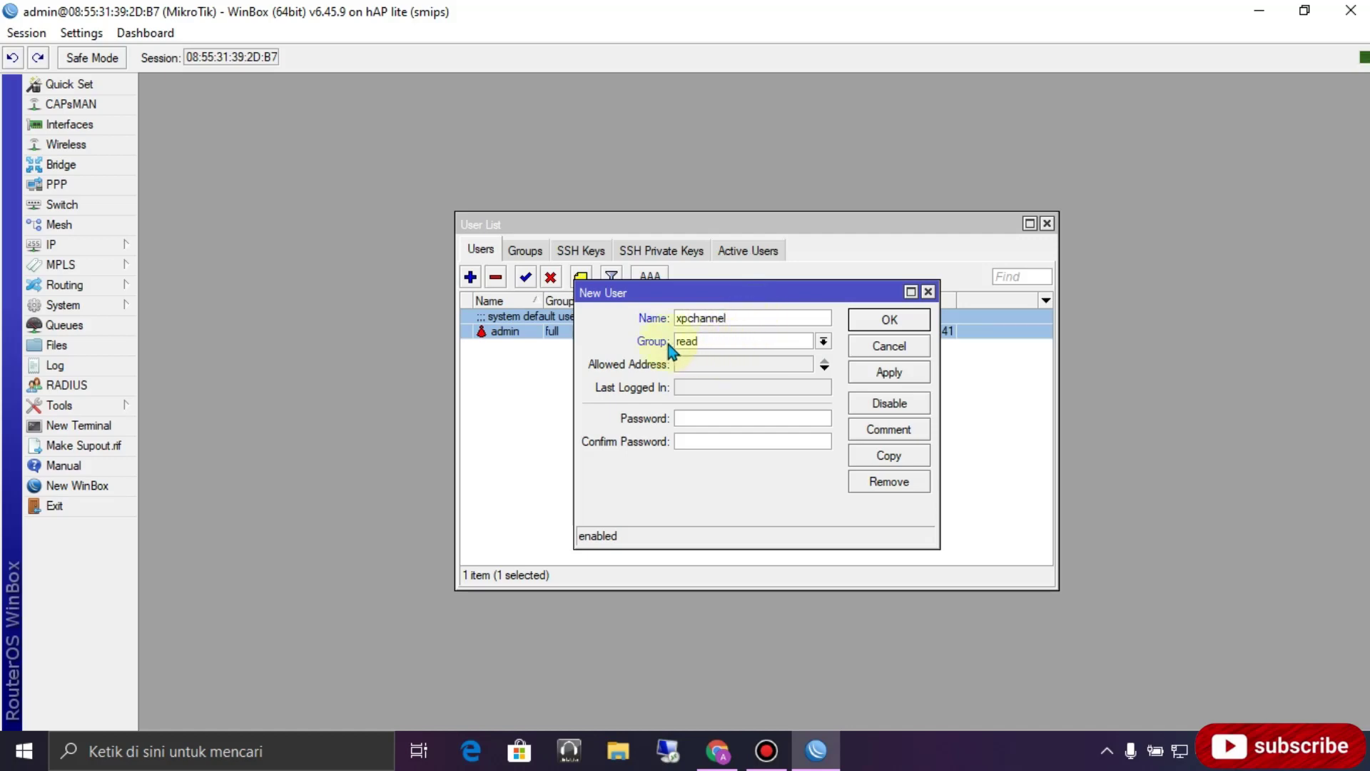
{"action": "left_click", "coordinate": [752, 347]}
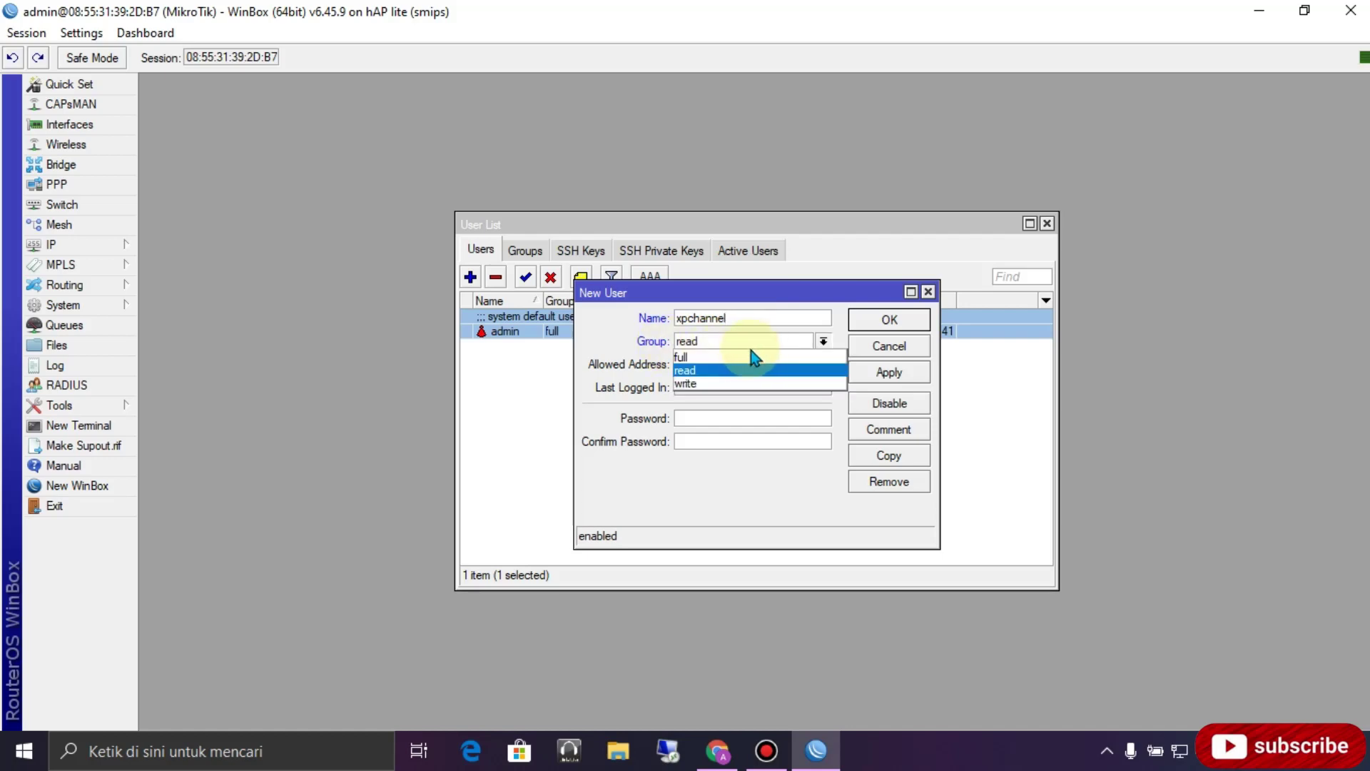
{"action": "left_click", "coordinate": [689, 358]}
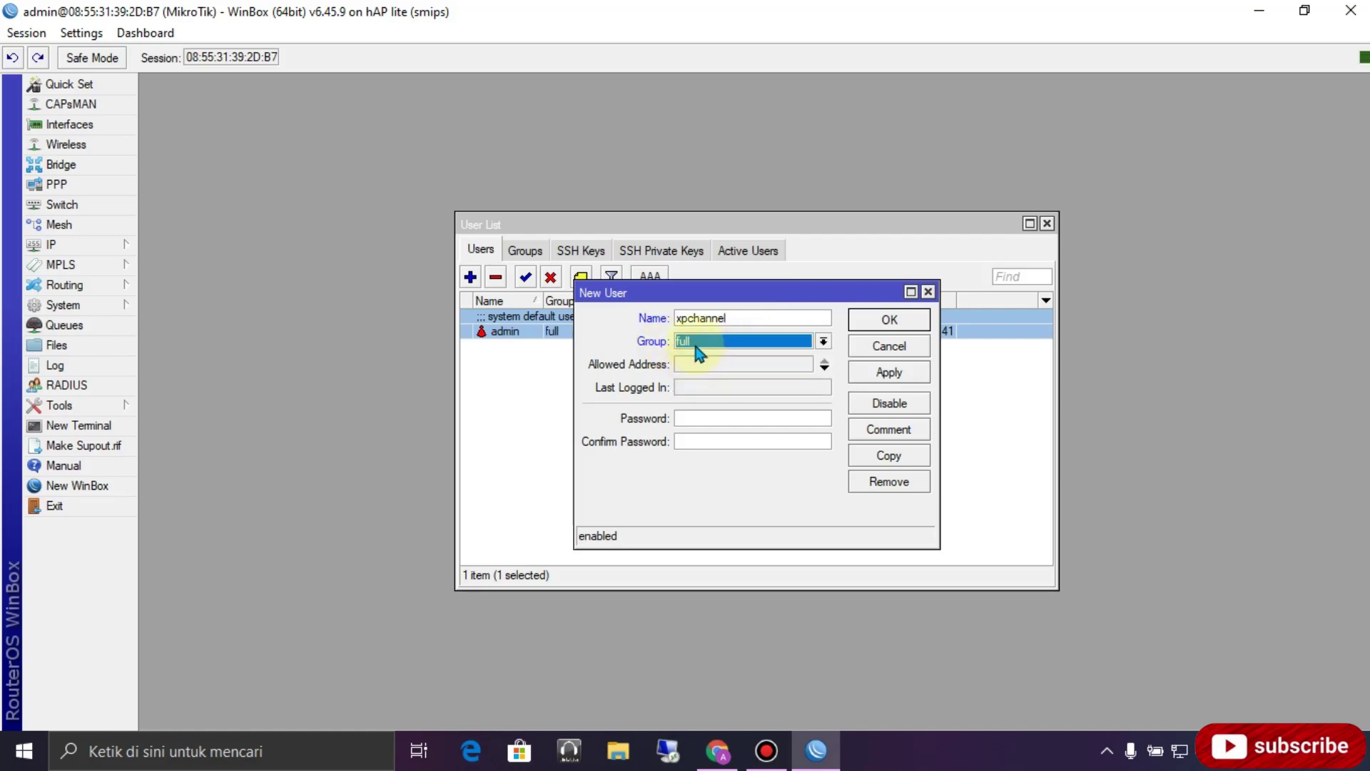
- Enter and confirm the account password for the new xpchannel user and save it
{"action": "left_click", "coordinate": [701, 419]}
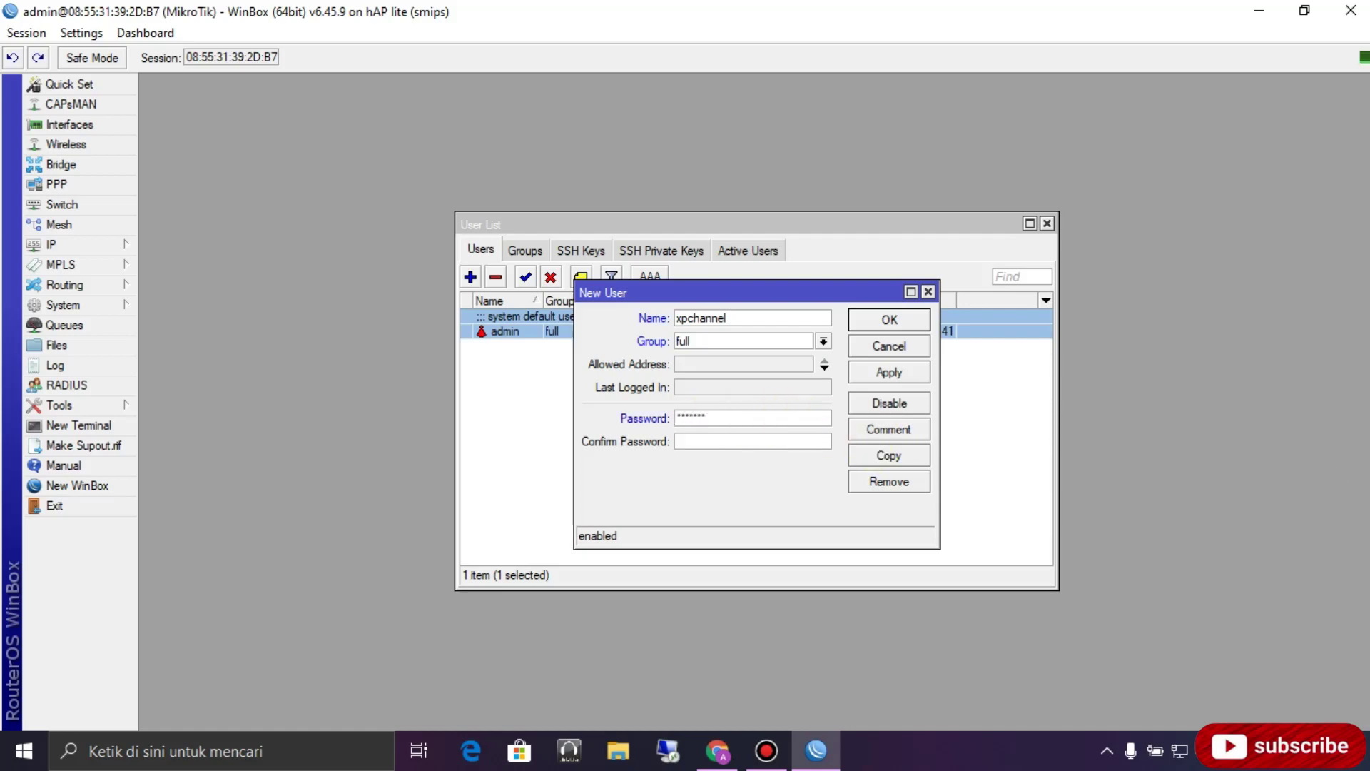
{"action": "type", "text": "*******"}
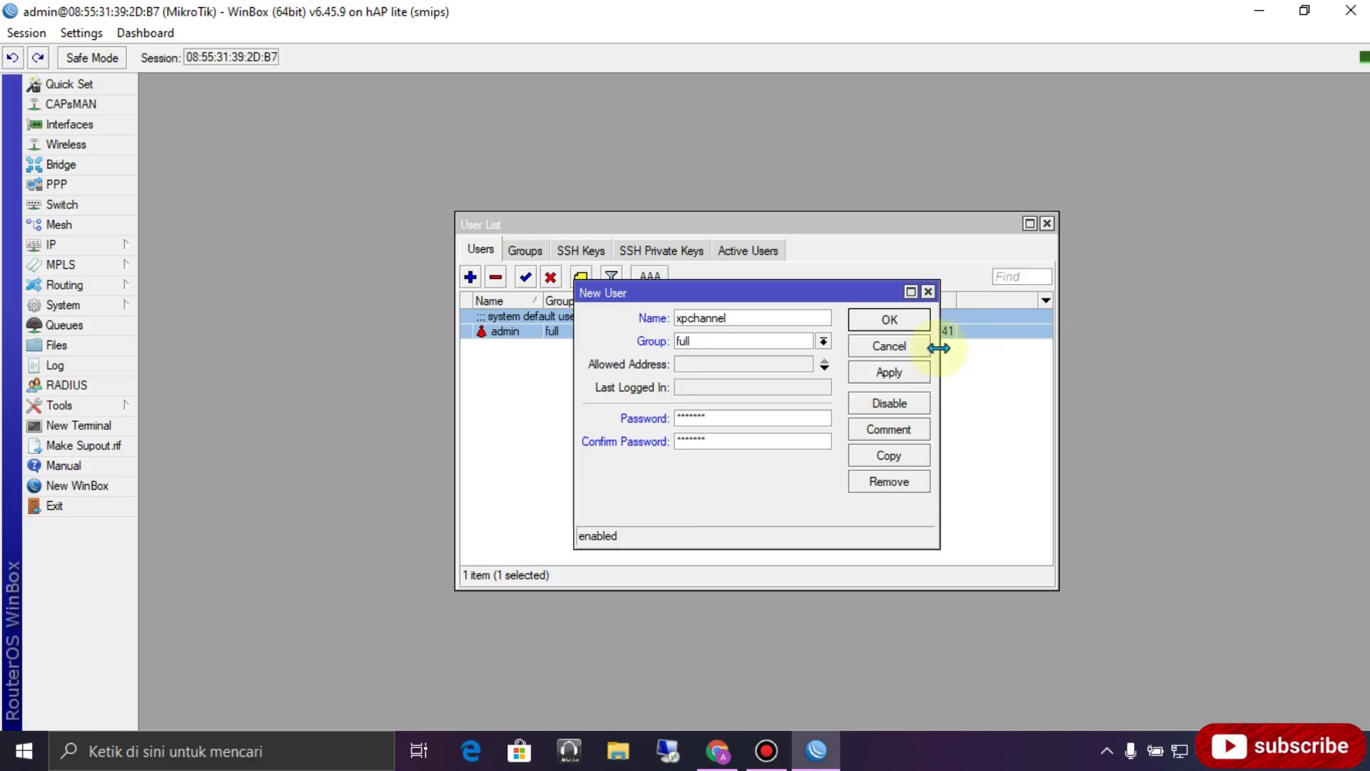
{"action": "left_click", "coordinate": [888, 377]}
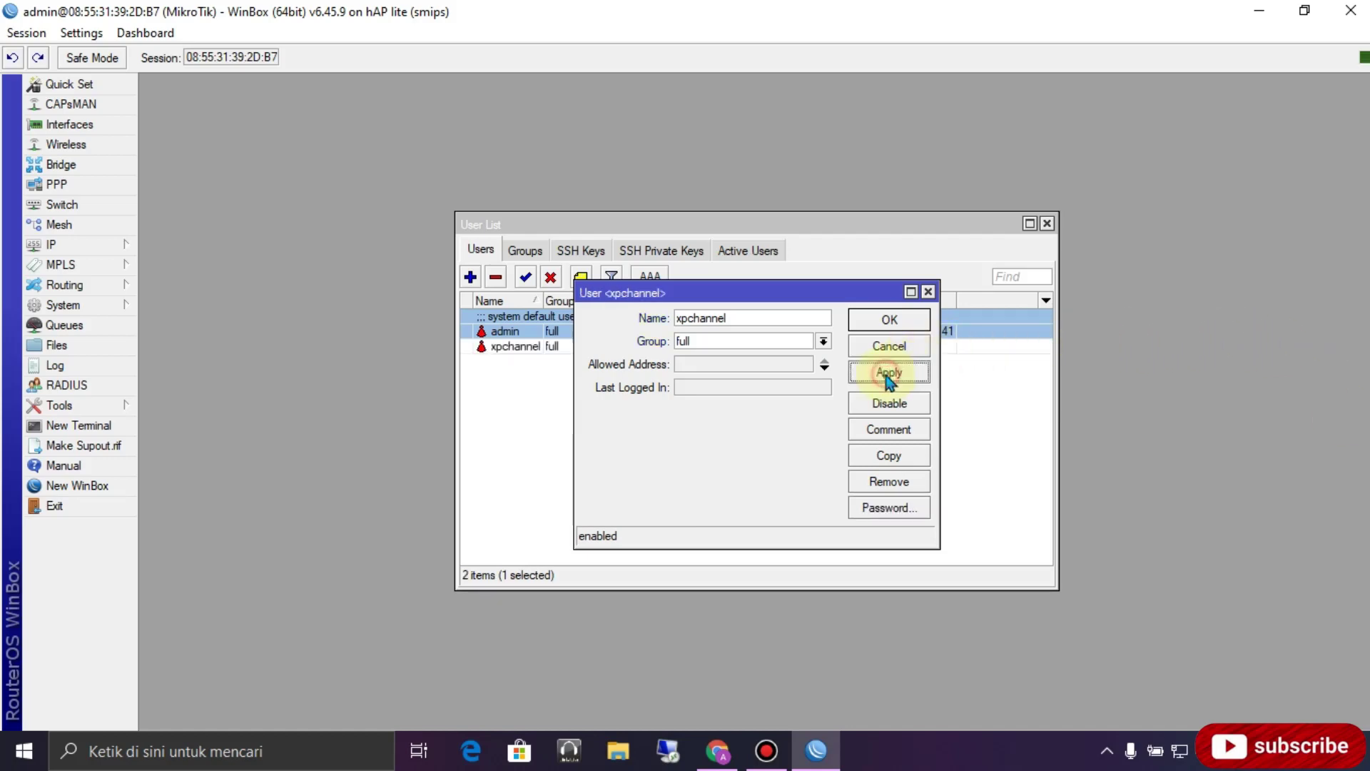
{"action": "left_click", "coordinate": [886, 323]}
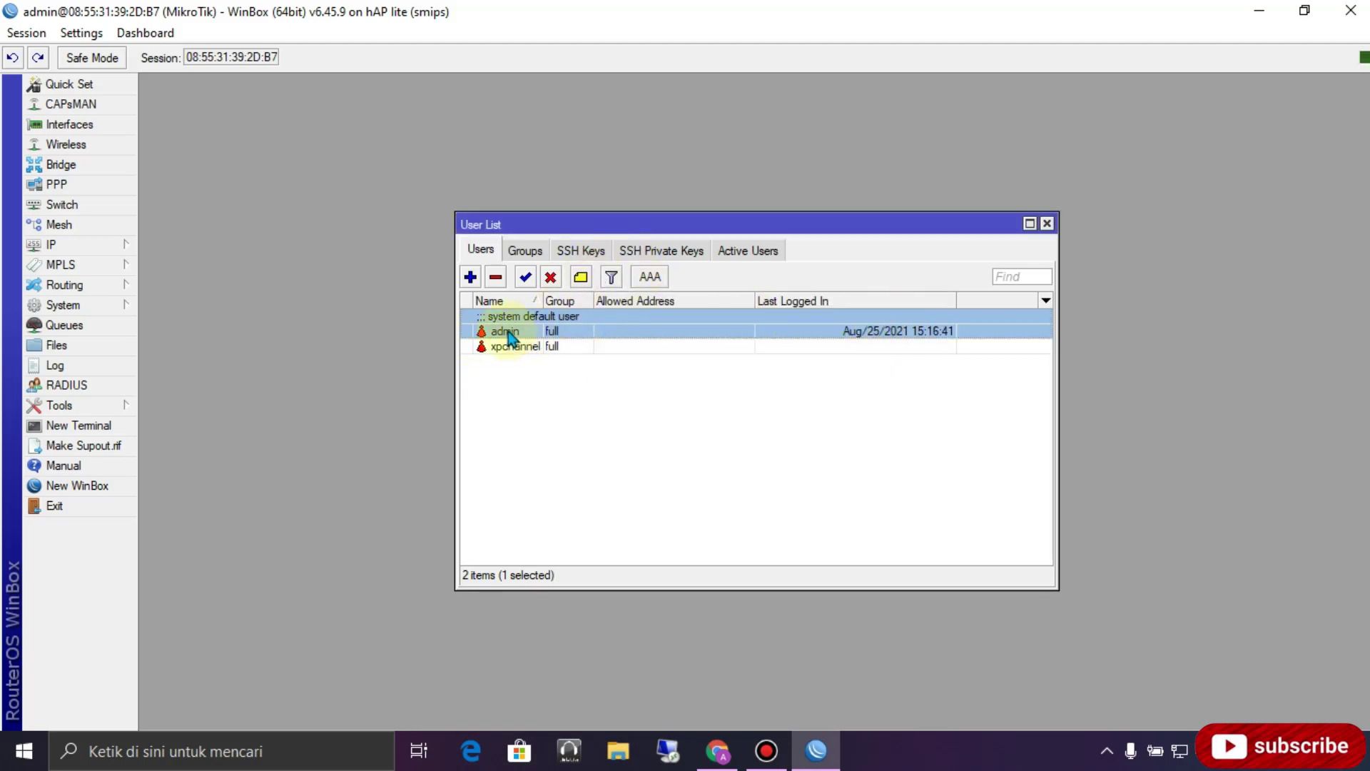
- Remove the default admin user from the user list and close the list
{"action": "left_click", "coordinate": [496, 278]}
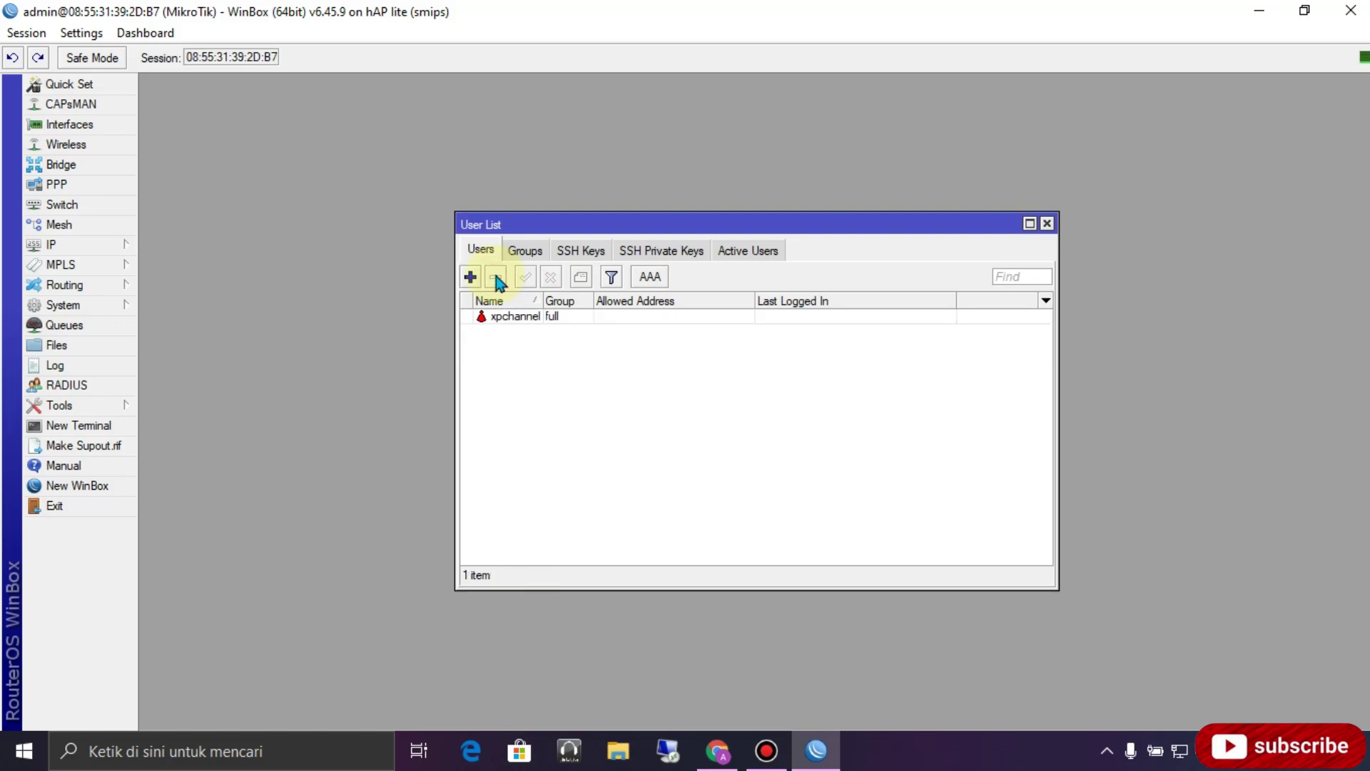
{"action": "left_click", "coordinate": [550, 348]}
{"action": "left_click", "coordinate": [518, 323]}
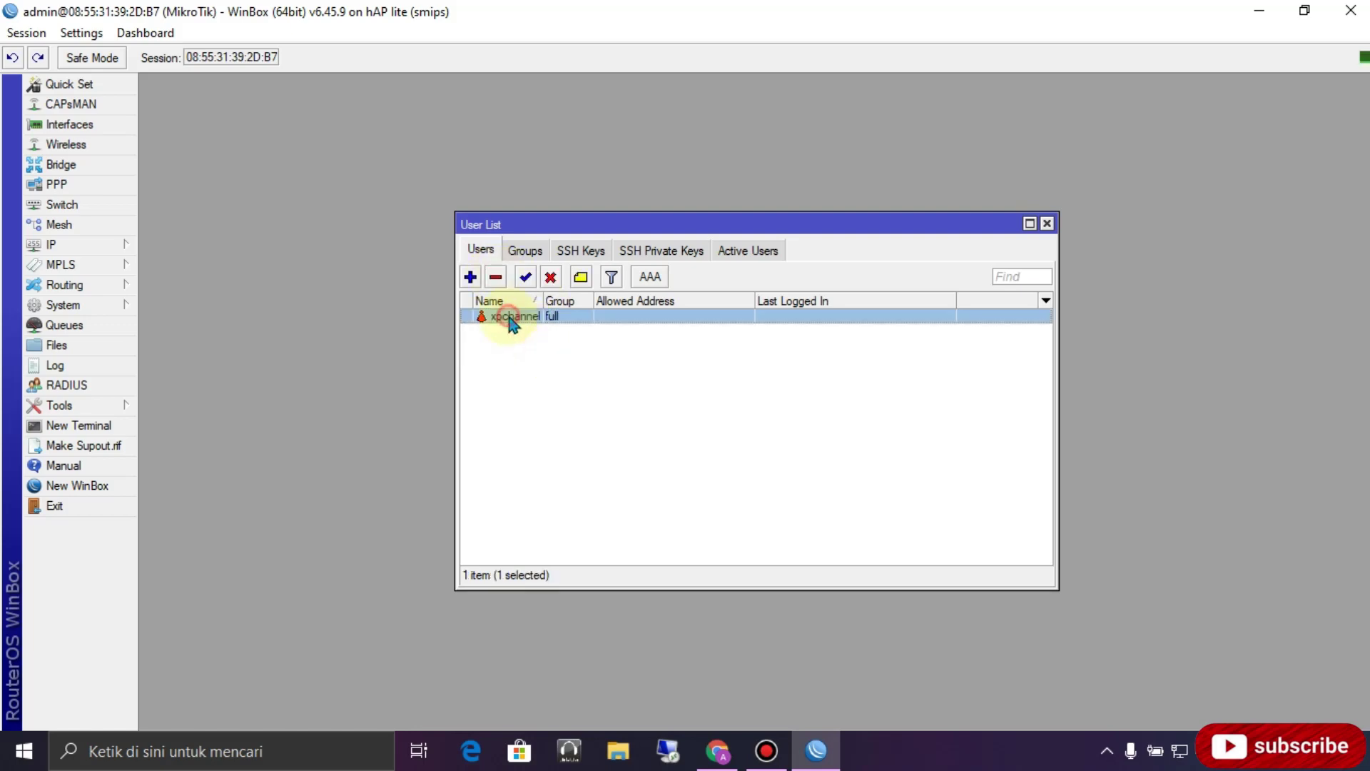
{"action": "left_click", "coordinate": [1047, 224]}
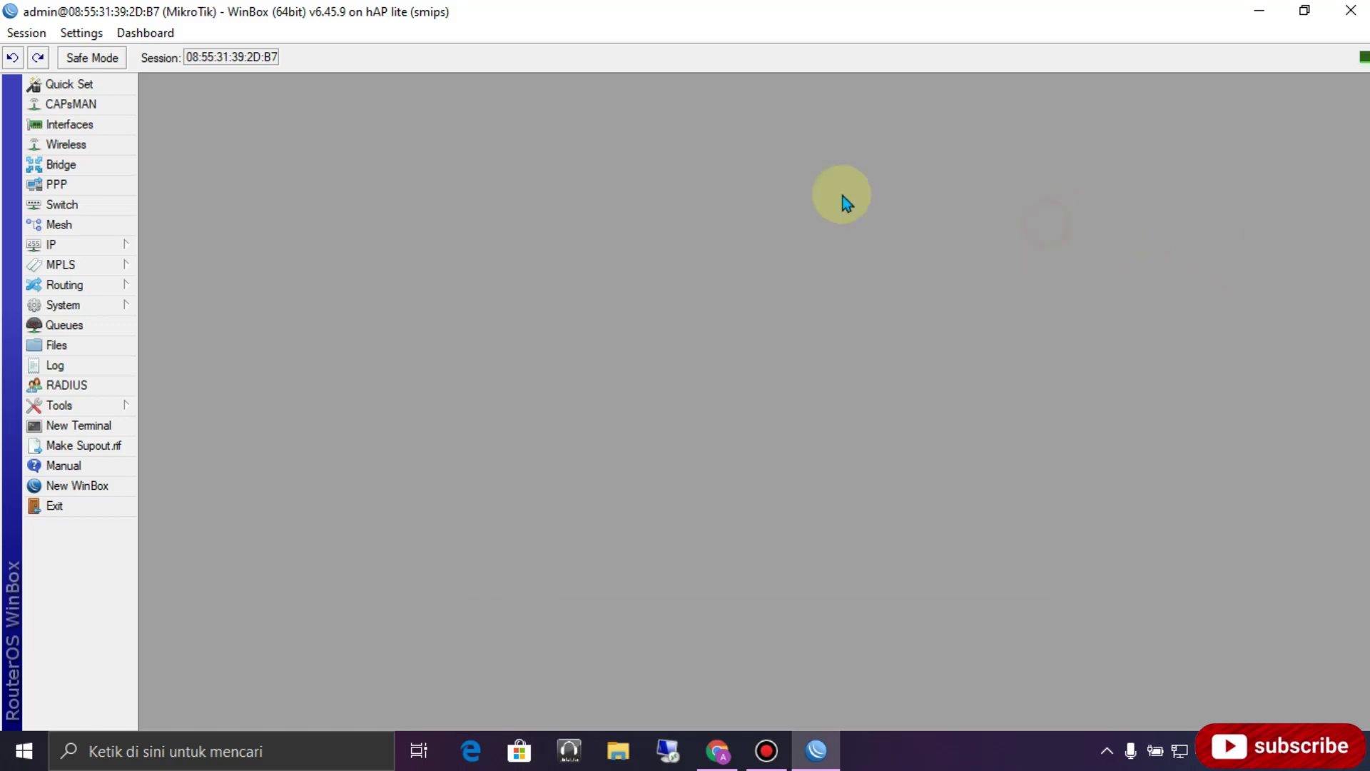
- Close the router session, refresh the desktop and reopen WinBox
{"action": "left_click", "coordinate": [1351, 10]}
{"action": "right_click", "coordinate": [771, 173]}
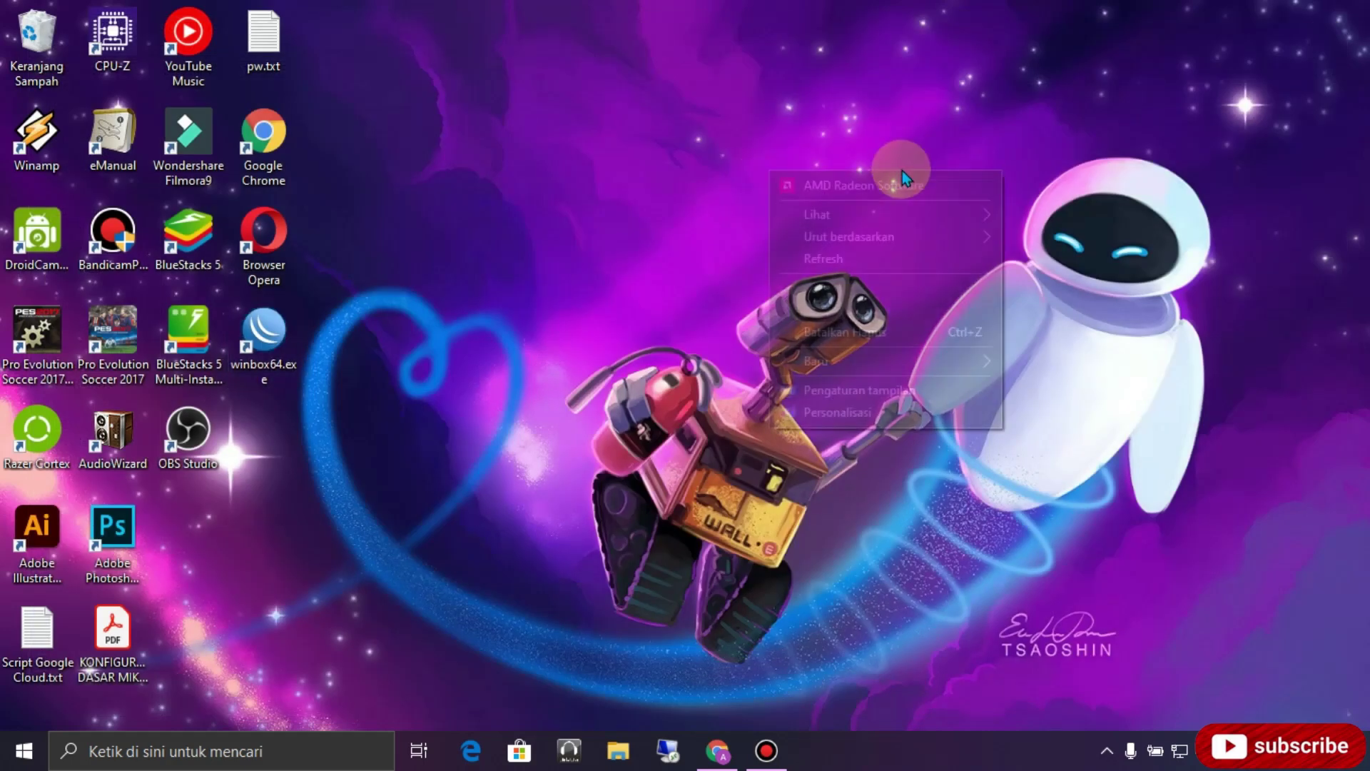
{"action": "left_click", "coordinate": [878, 260]}
{"action": "left_click", "coordinate": [284, 327]}
{"action": "double_click", "coordinate": [284, 327]}
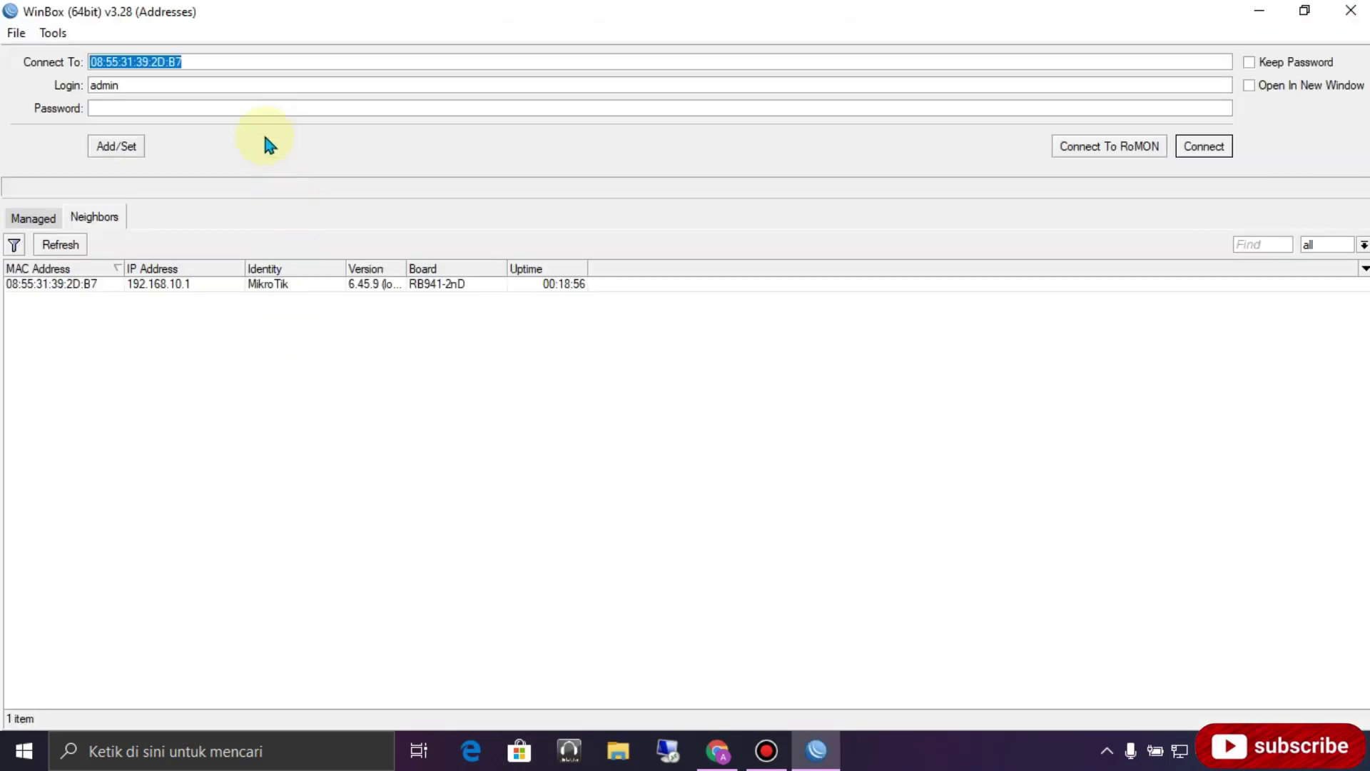
- Try connecting to the router as admin, and log in as xpchannel with the account password
{"action": "left_click", "coordinate": [1206, 148]}
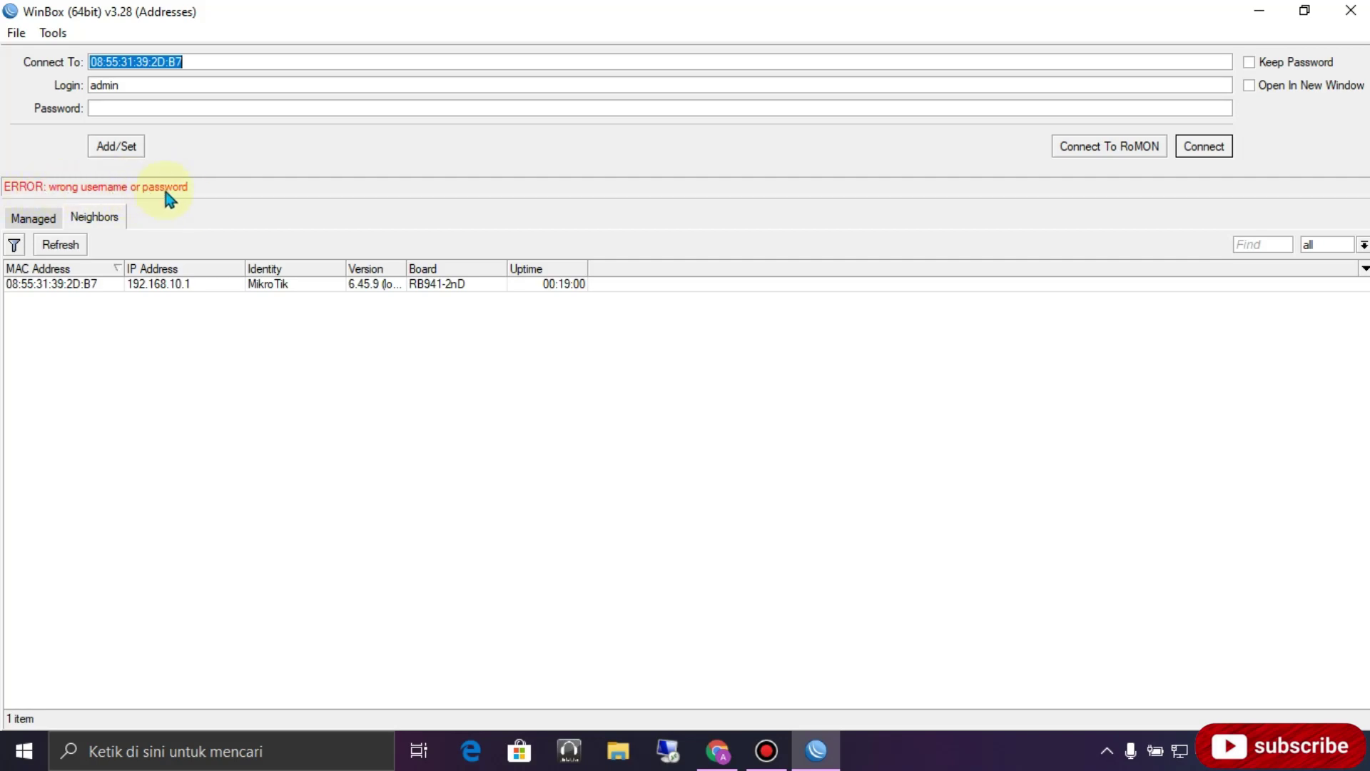
{"action": "left_click", "coordinate": [130, 85]}
{"action": "double_click", "coordinate": [130, 85]}
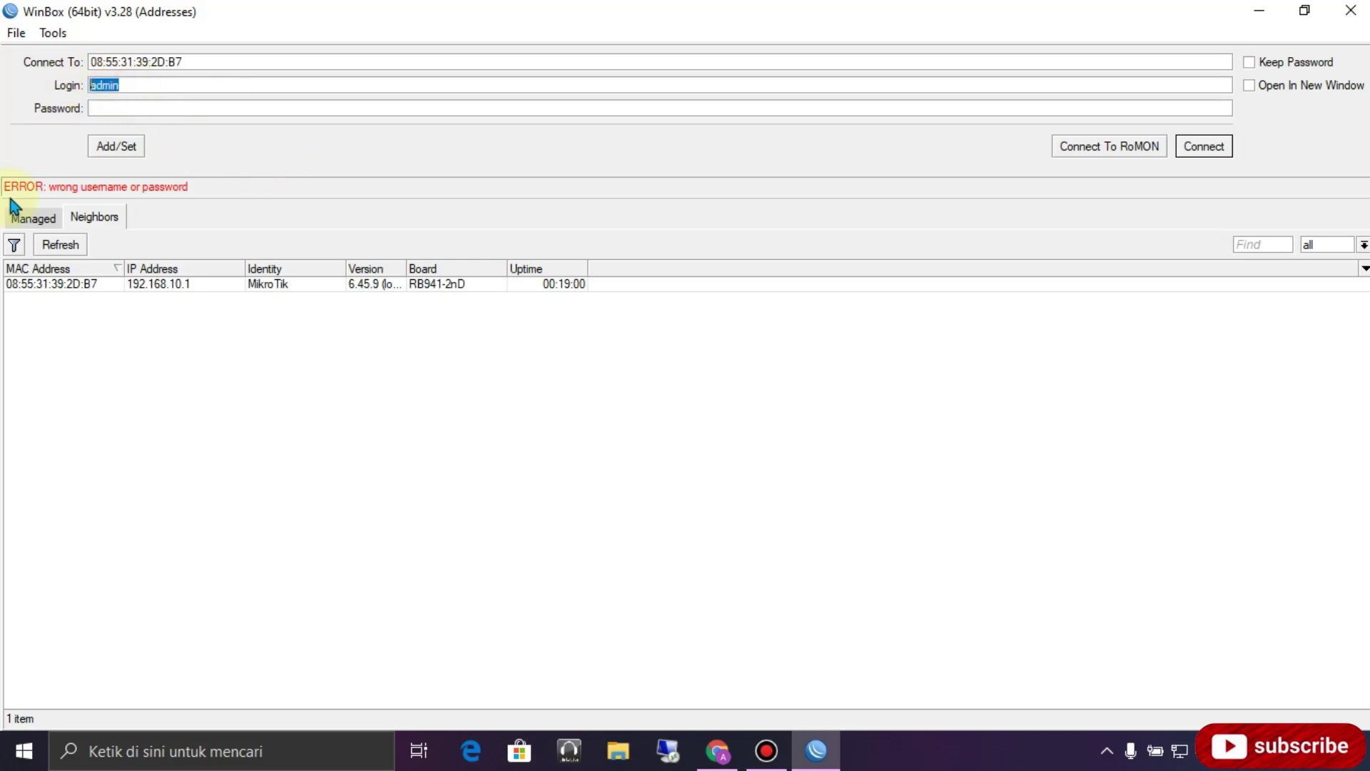
{"action": "type", "text": "xpchannel"}
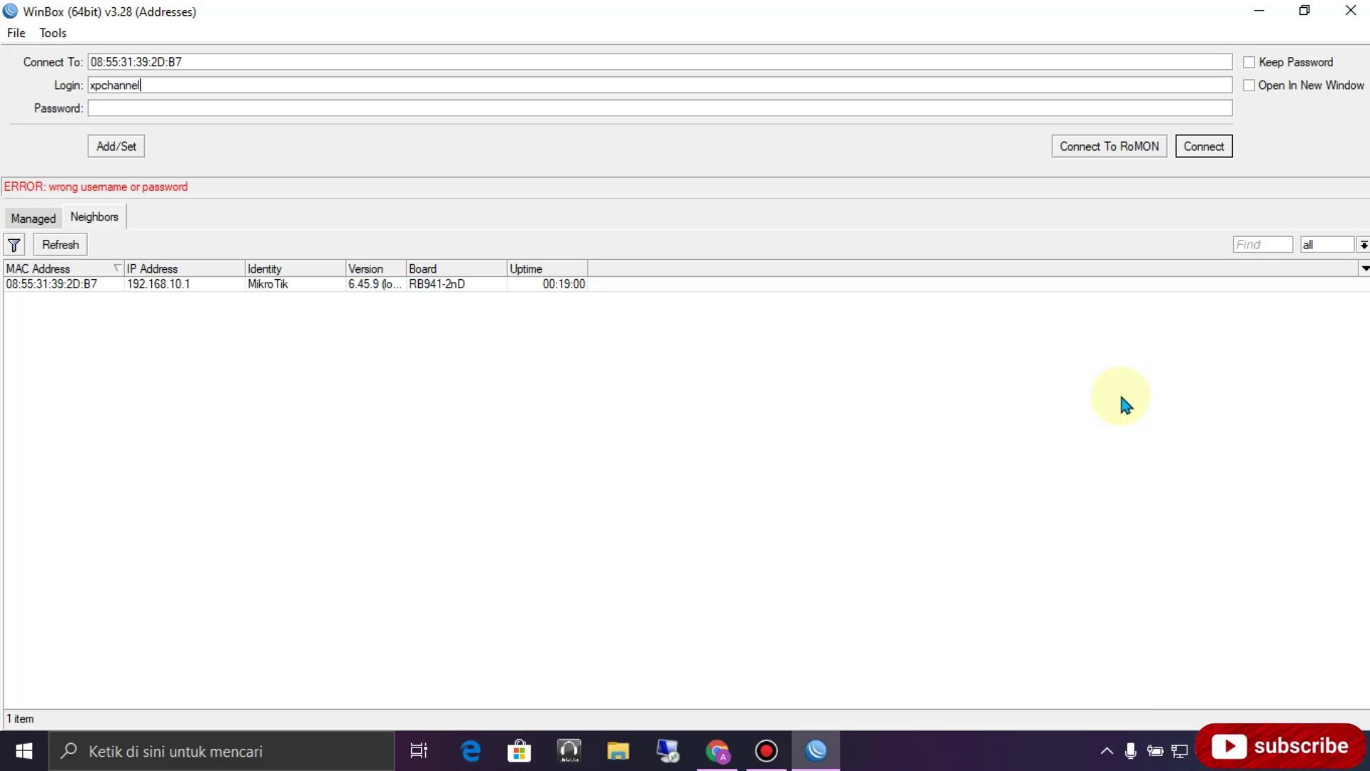
{"action": "type", "text": "*"}
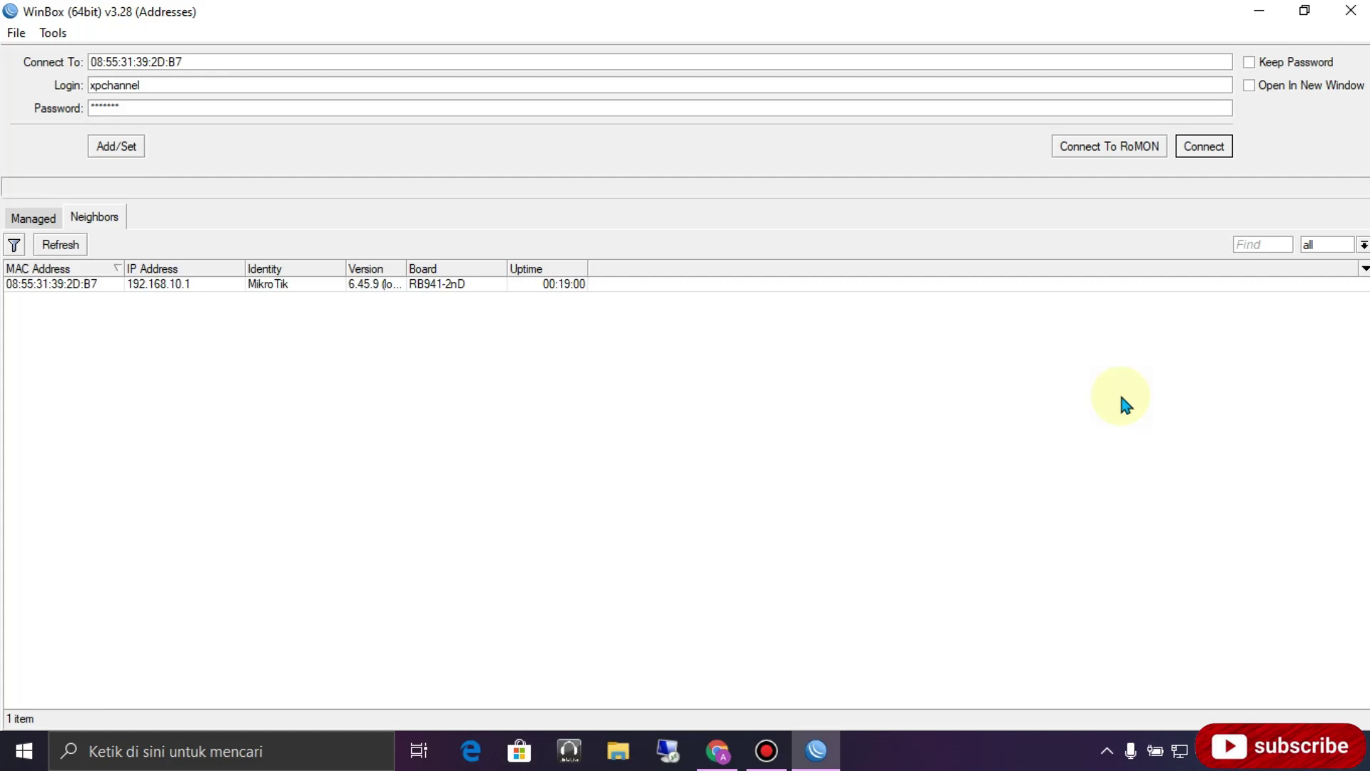
{"action": "left_click", "coordinate": [1206, 147]}
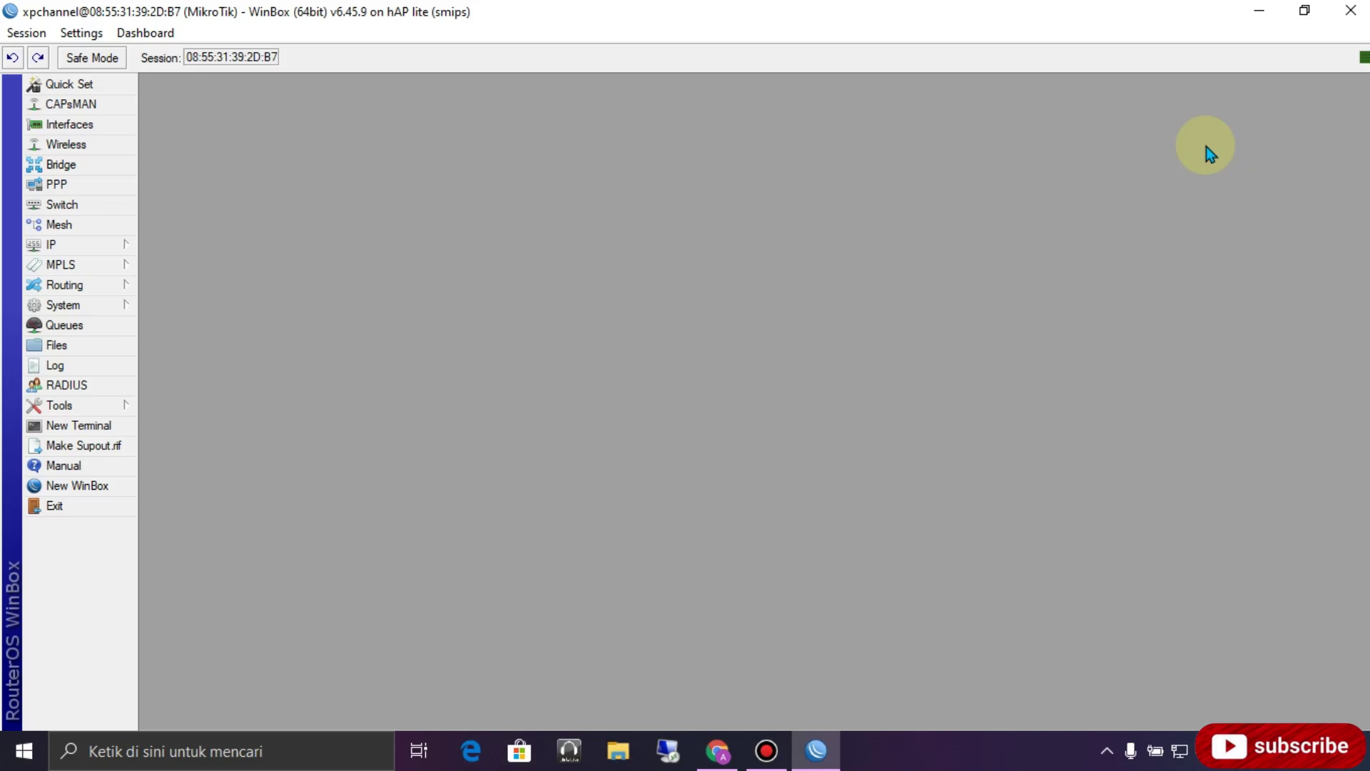
- Close the router session and check the computer's network connection status
{"action": "left_click", "coordinate": [1359, 11]}
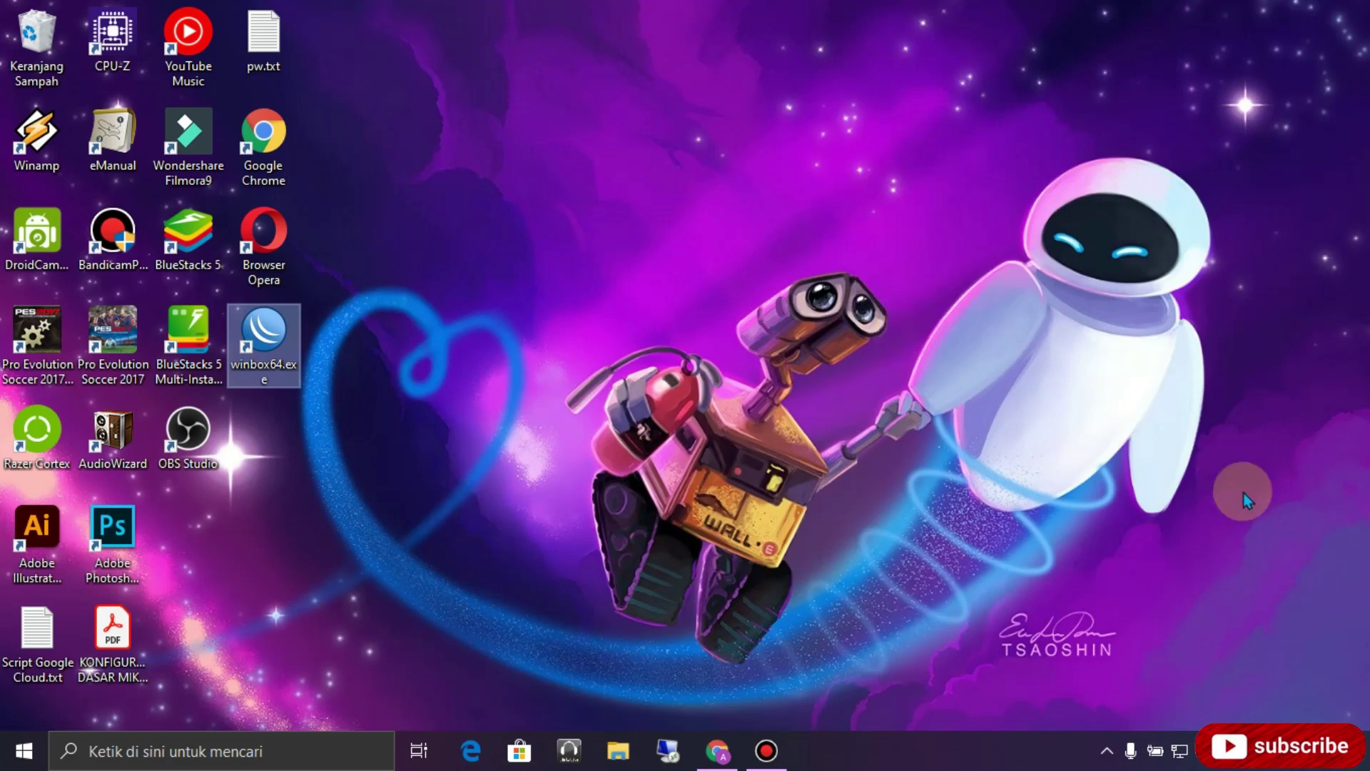
{"action": "left_click", "coordinate": [1180, 750]}
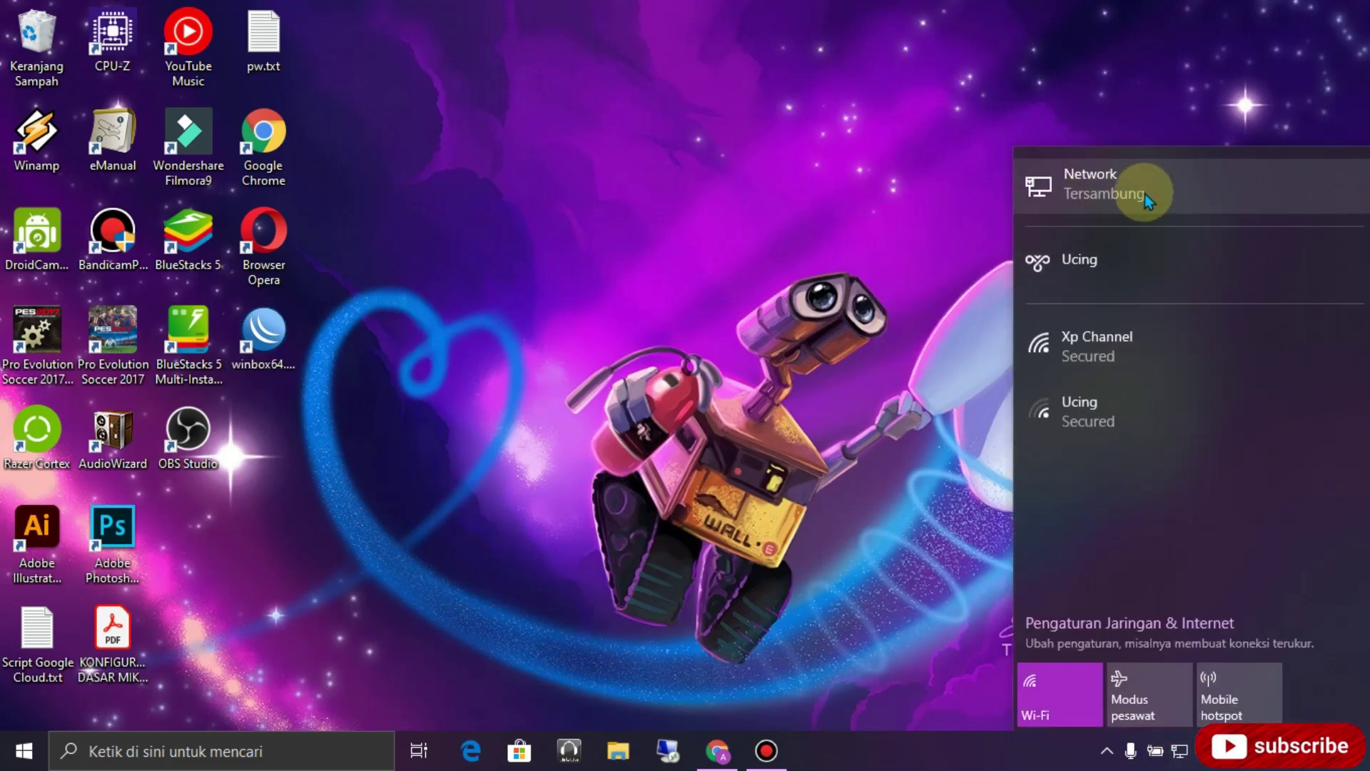
{"action": "left_click", "coordinate": [872, 262]}
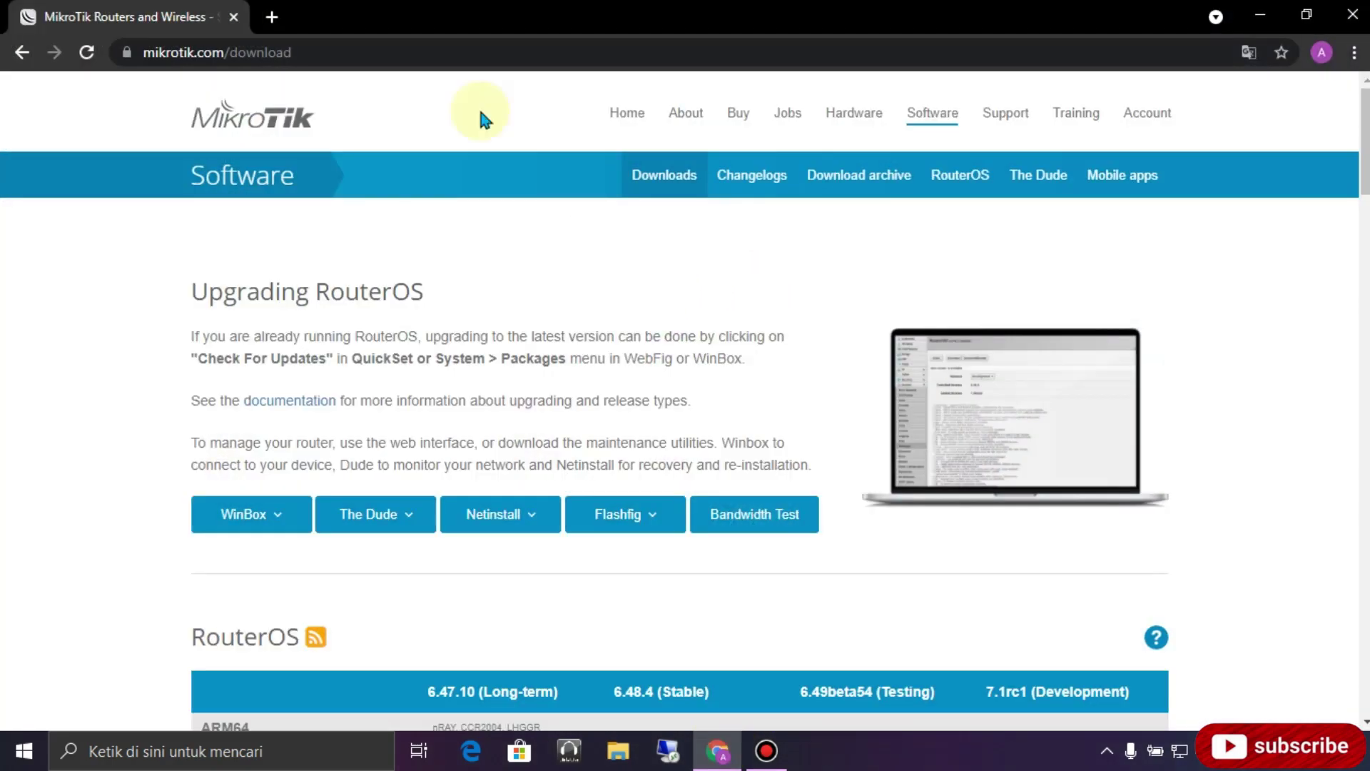
- Switch to Chrome and open the Chrome Web Store in a new tab to test internet access
{"action": "left_click", "coordinate": [272, 17]}
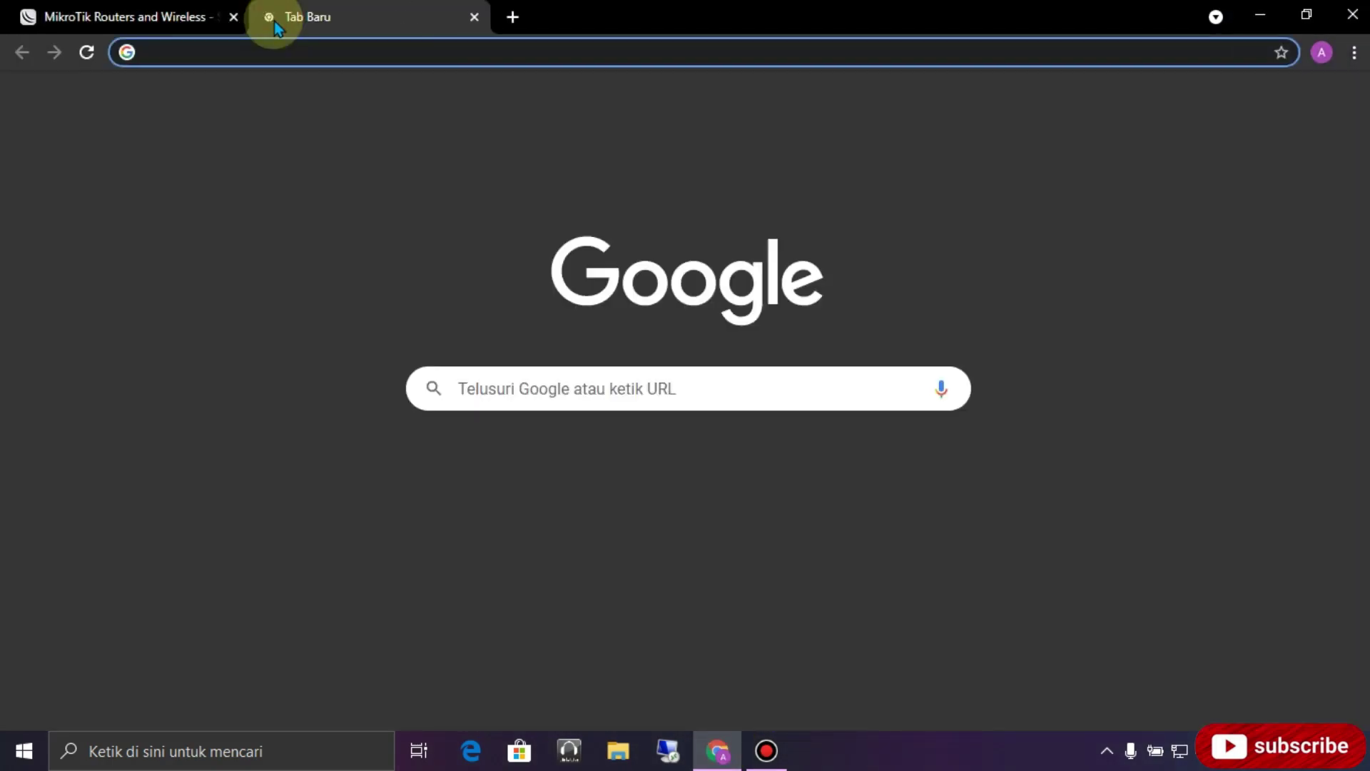
{"action": "left_click", "coordinate": [269, 357]}
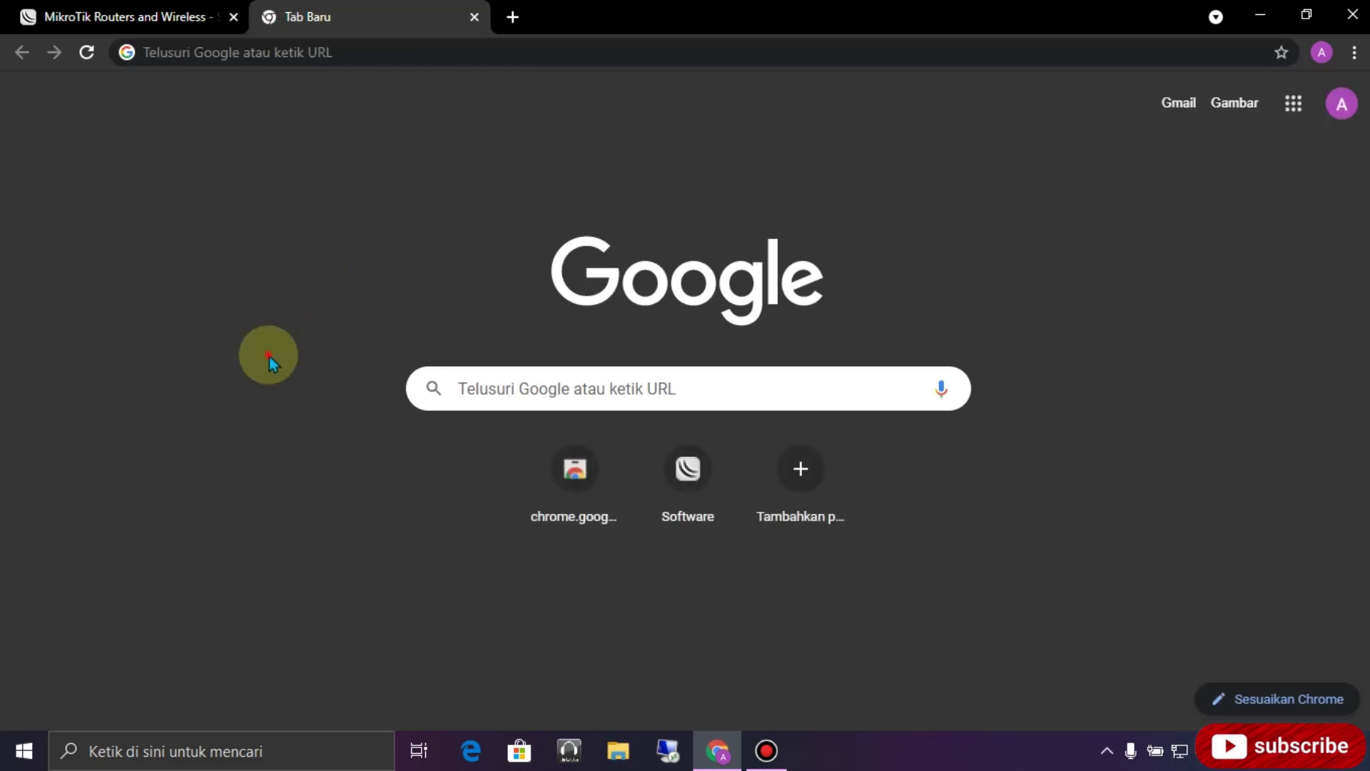
{"action": "left_click", "coordinate": [571, 473]}
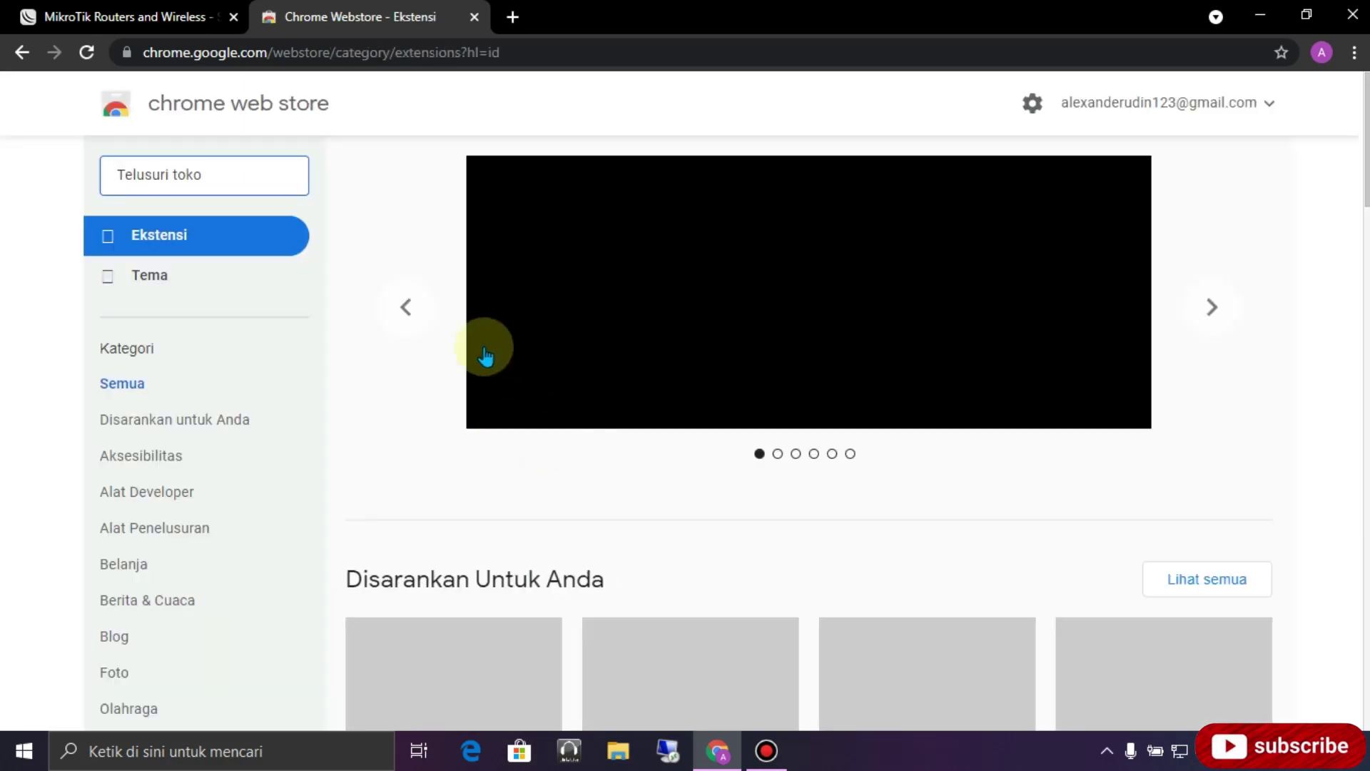
- Browse the store's extensions and look through the Kami for Google Chrome page to test page loading
{"action": "scroll", "coordinate": [677, 412], "scroll_direction": "down", "scroll_amount": 5}
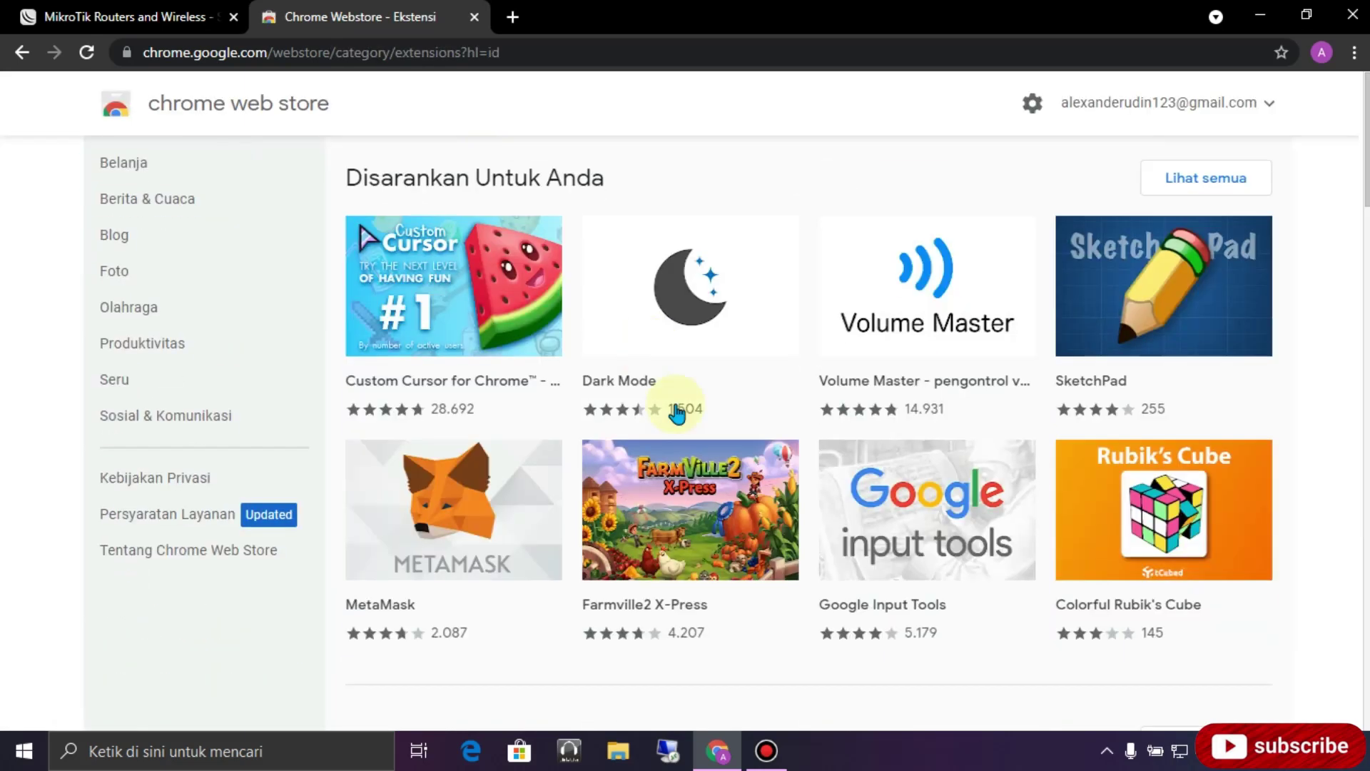
{"action": "left_click", "coordinate": [500, 328]}
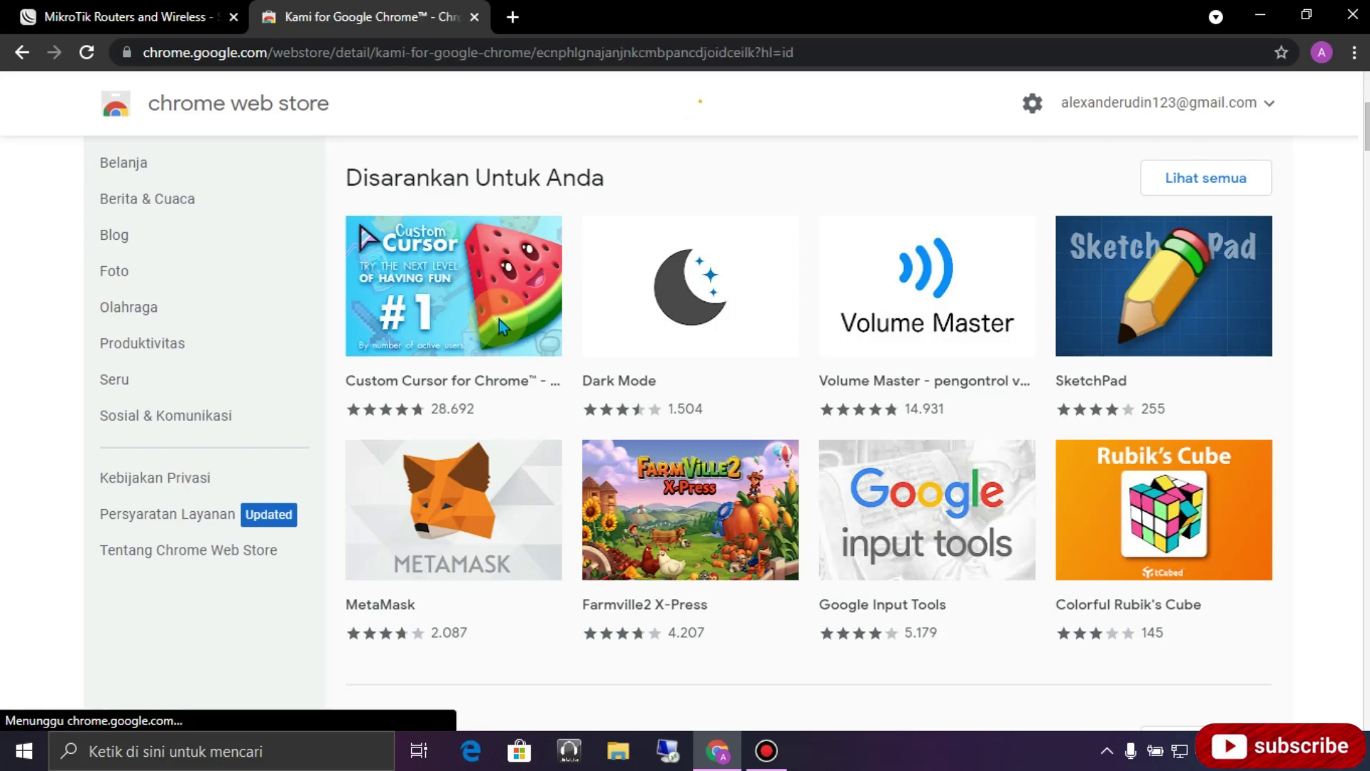
{"action": "scroll", "coordinate": [412, 332], "scroll_direction": "down", "scroll_amount": 5}
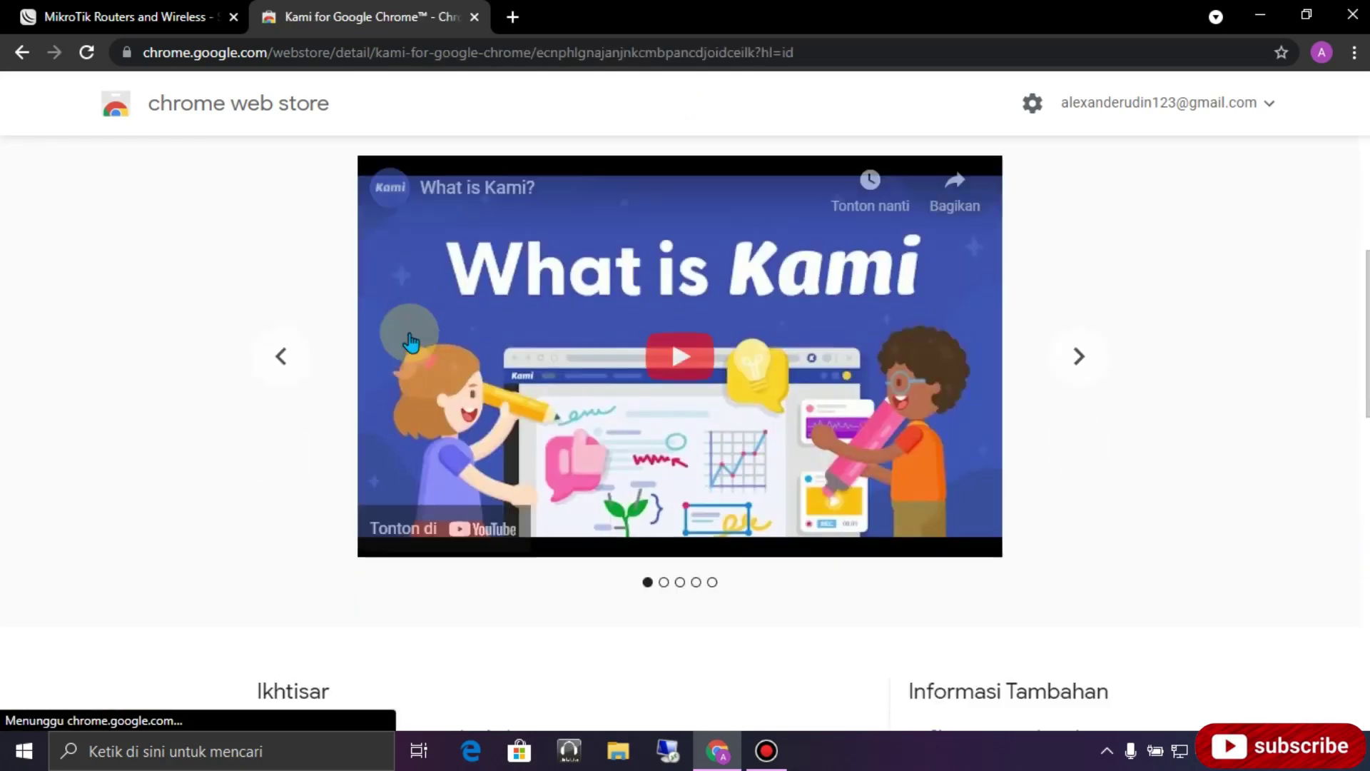
{"action": "scroll", "coordinate": [406, 334], "scroll_direction": "up", "scroll_amount": 2}
{"action": "scroll", "coordinate": [406, 334], "scroll_direction": "up", "scroll_amount": 1}
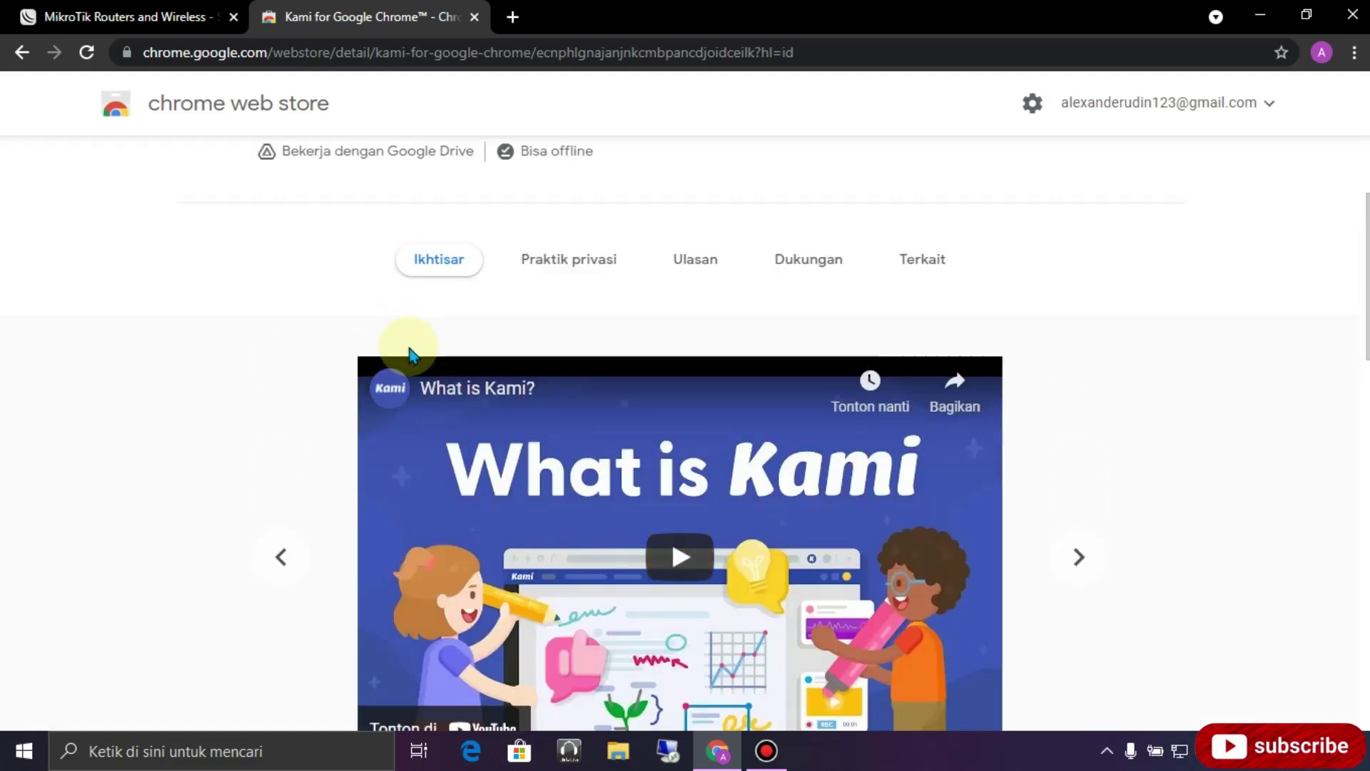